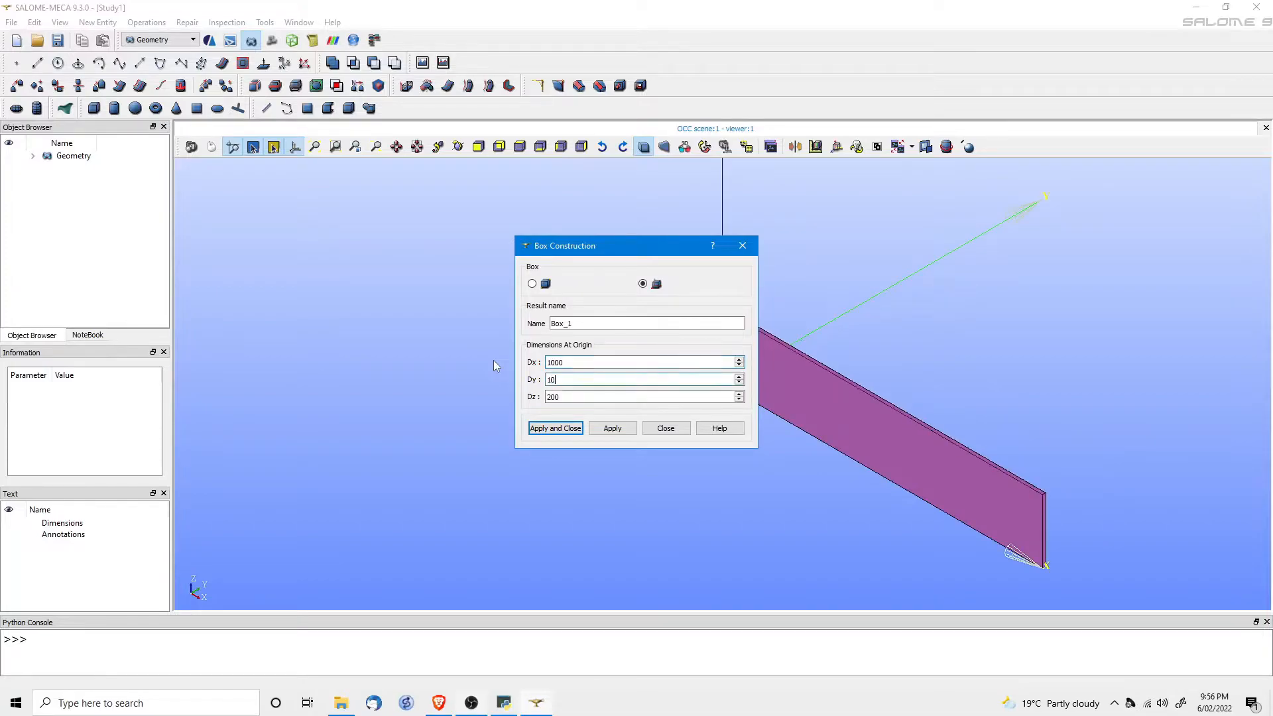
Build Box_1 with Dx, Dy and Dz all 1000, and fit it in the view.
key("shift+Tab")
type("1000")
key("Tab")
type("1000")
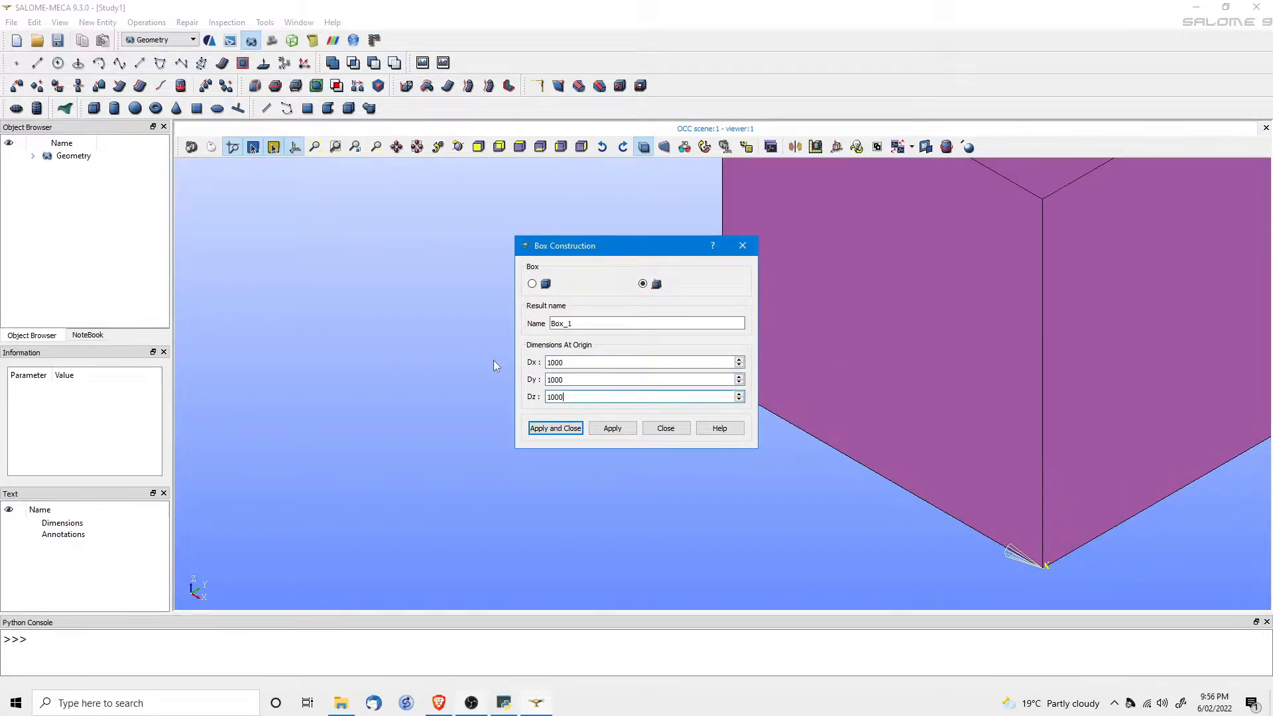
left_click(550, 427)
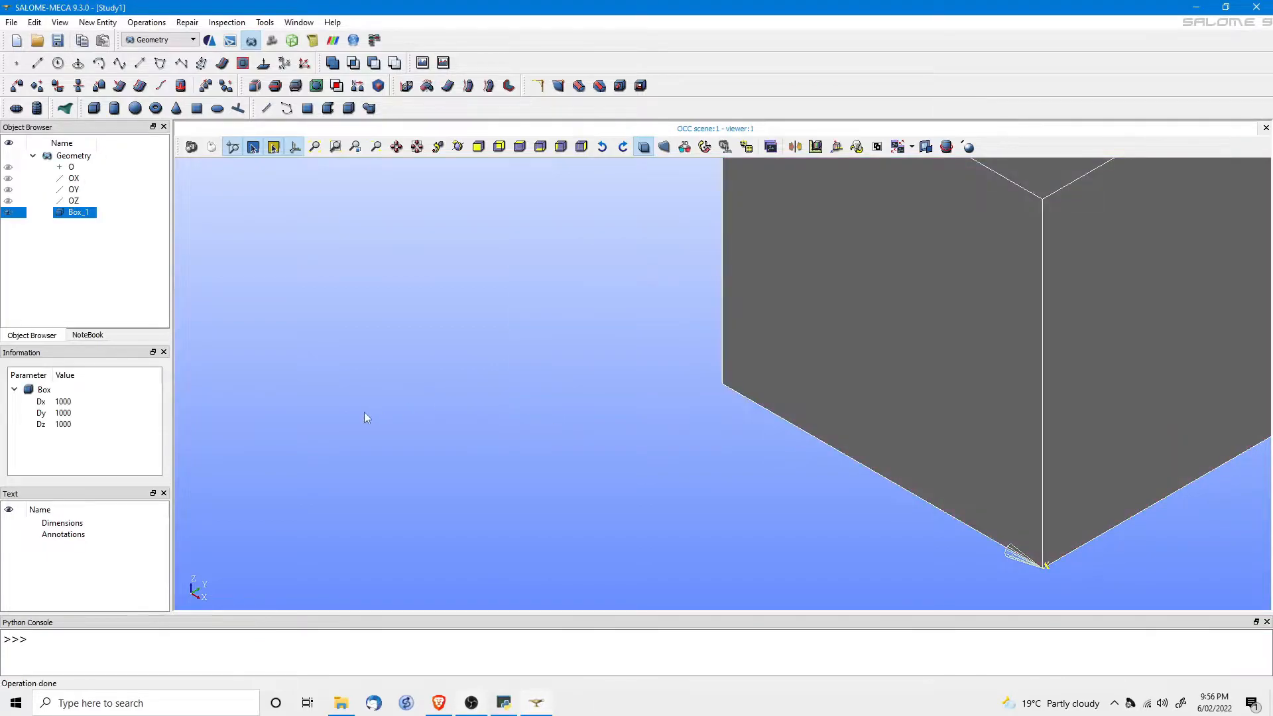
left_click(315, 146)
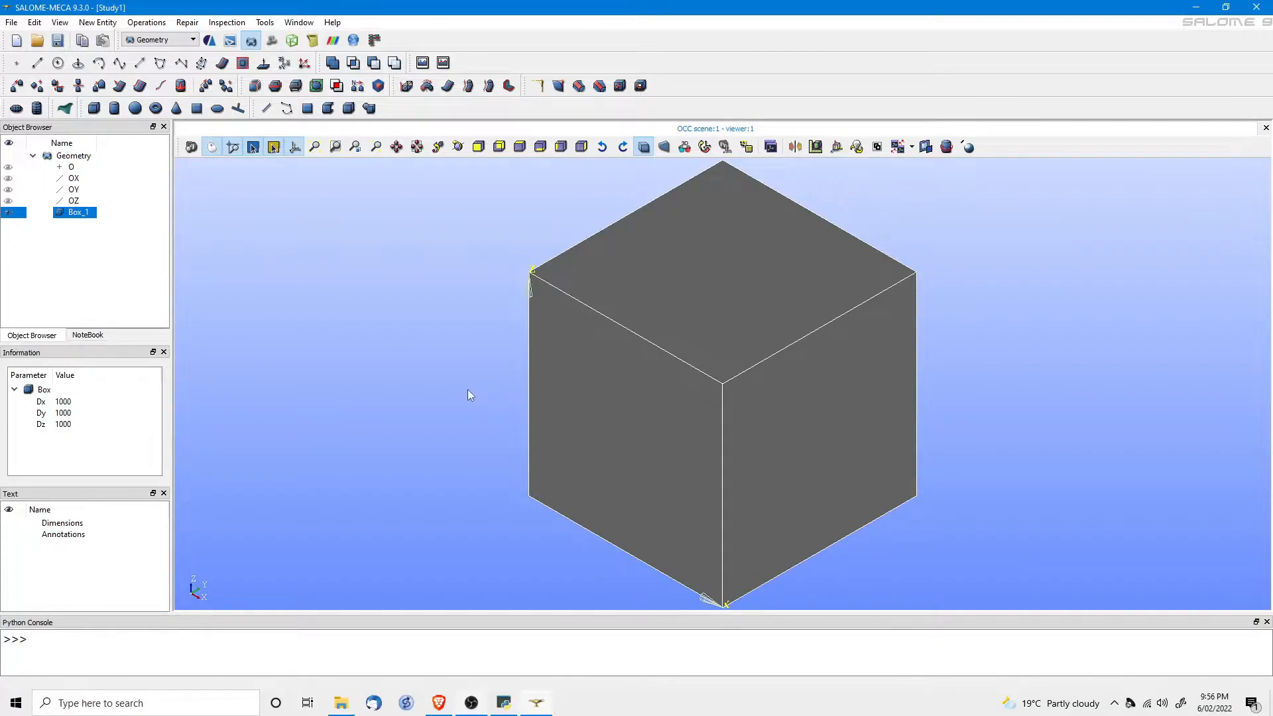
Create a face group named Press from the cube's top face.
right_click(84, 220)
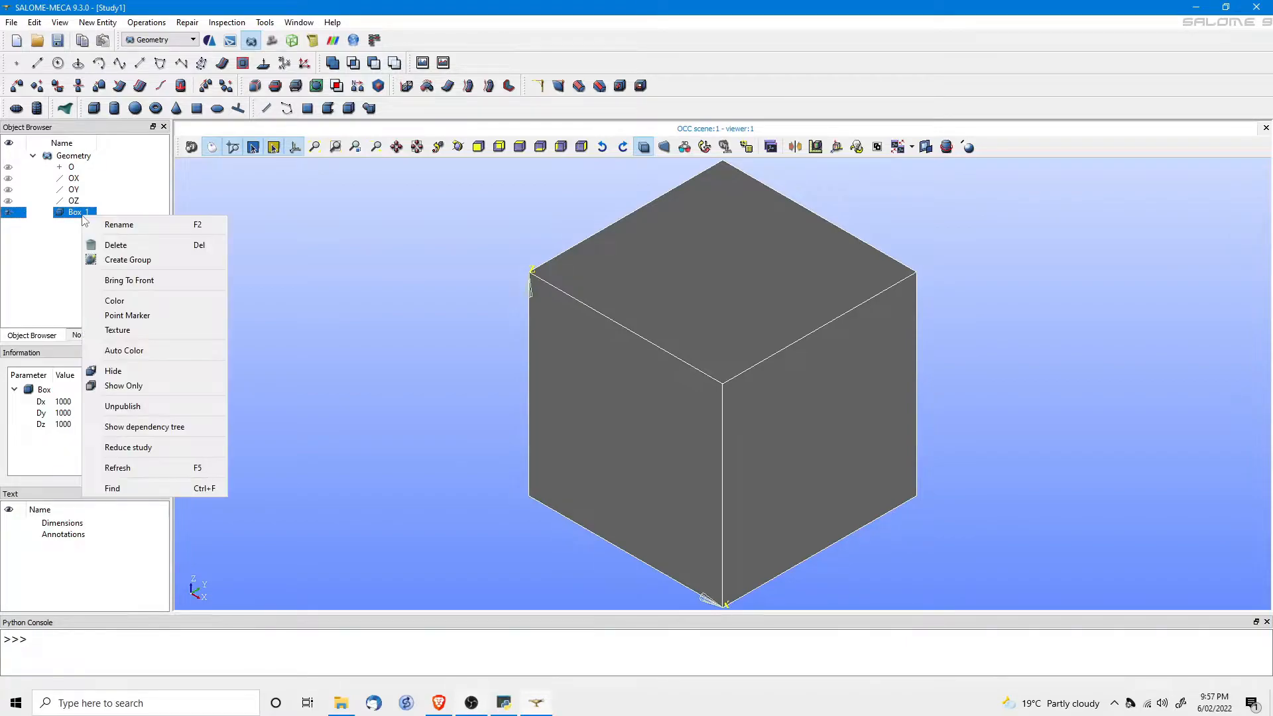
left_click(123, 259)
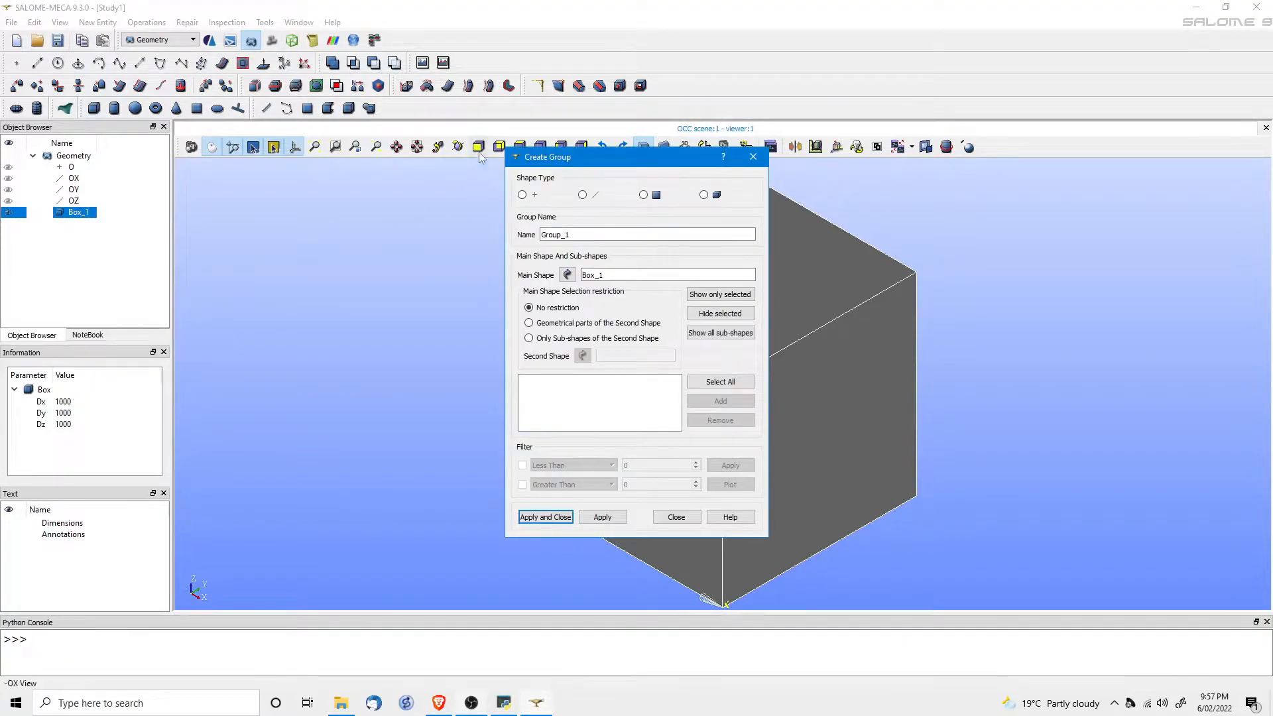
left_click_drag(548, 157, 185, 159)
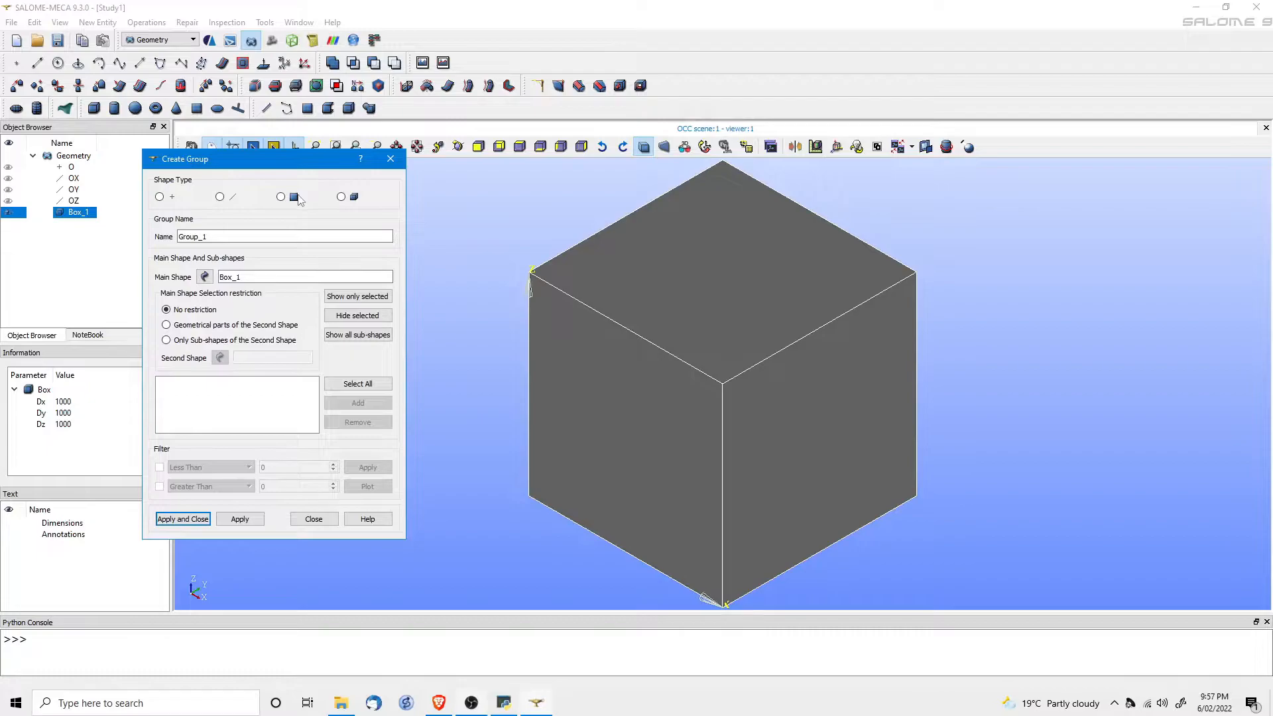
left_click(281, 197)
left_click(592, 272)
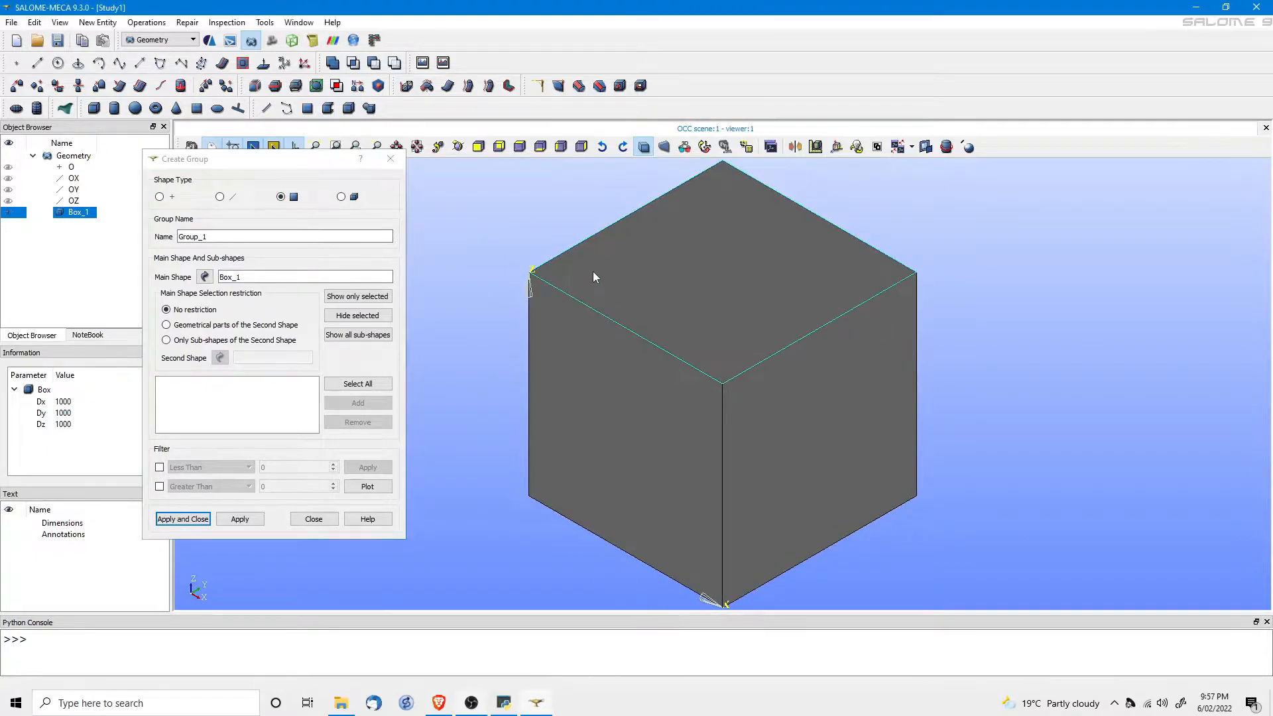
left_click(349, 404)
left_click_drag(229, 237, 132, 231)
type("Press")
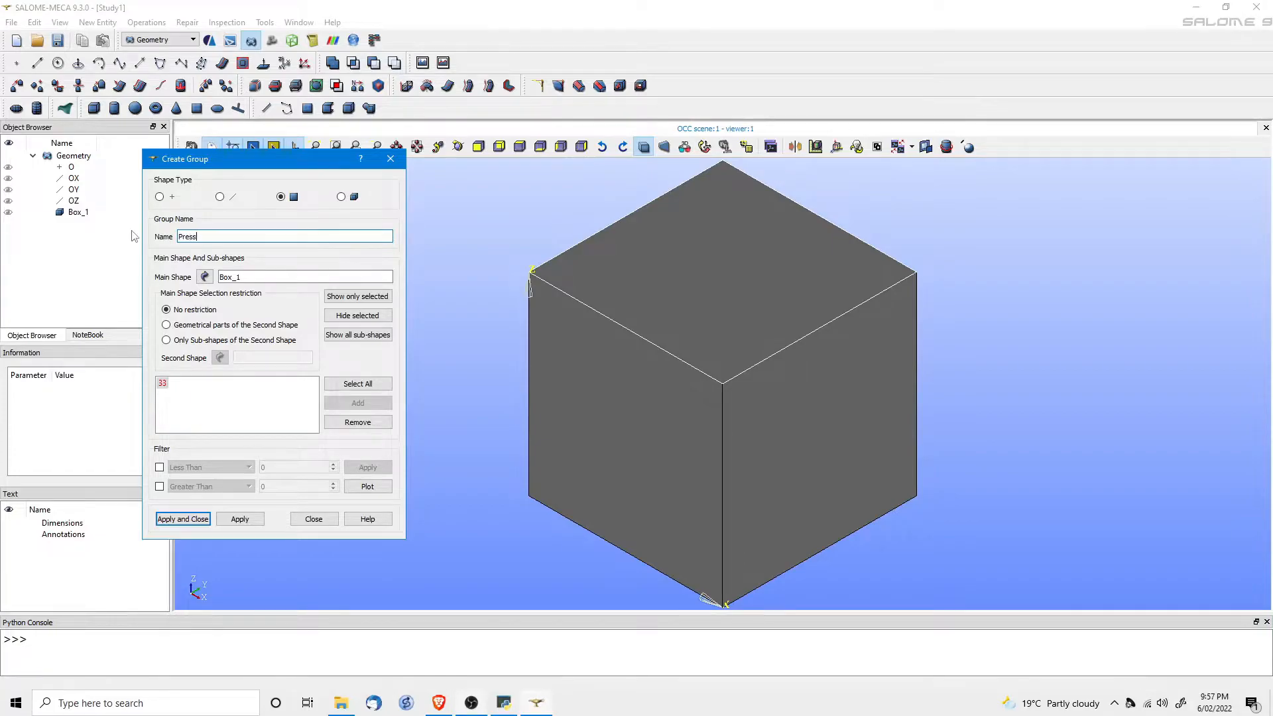
left_click(240, 518)
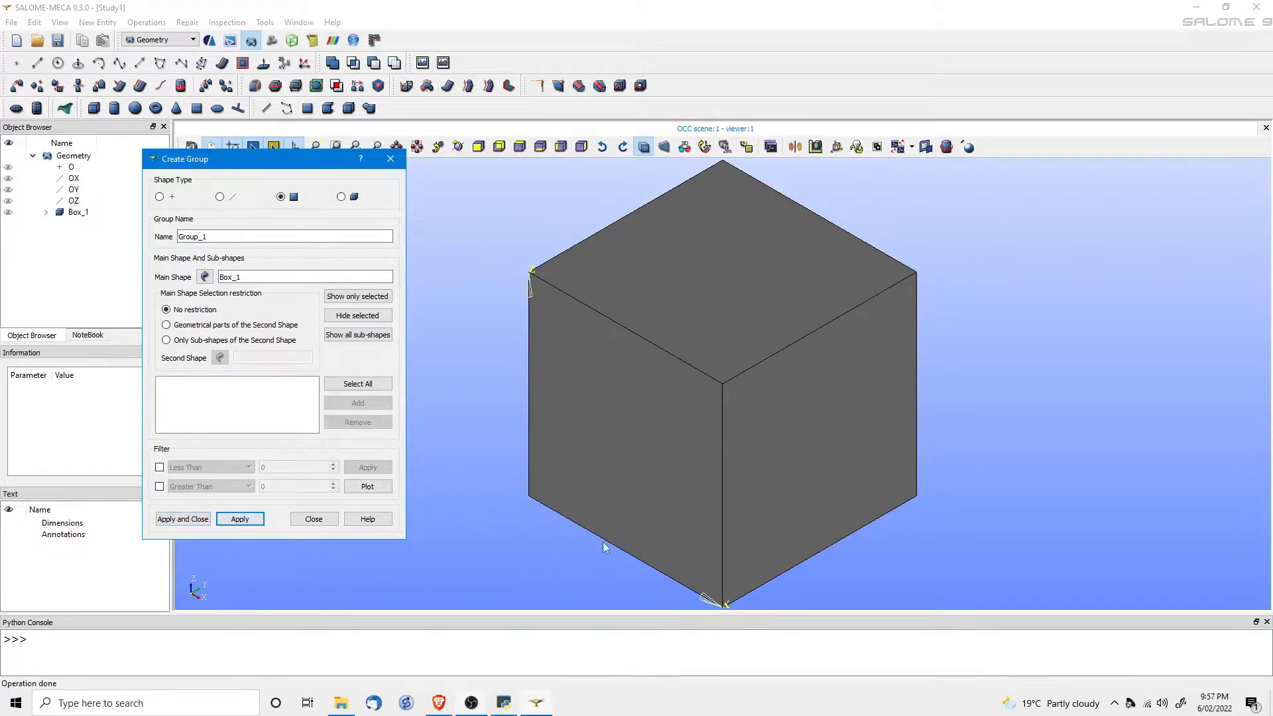
Rotate to the underside and create a face group Dz0 from the bottom face.
left_click(654, 556)
middle_click_drag(654, 556, 647, 523, "ctrl")
right_click_drag(633, 555, 640, 429, "ctrl")
left_click(695, 495)
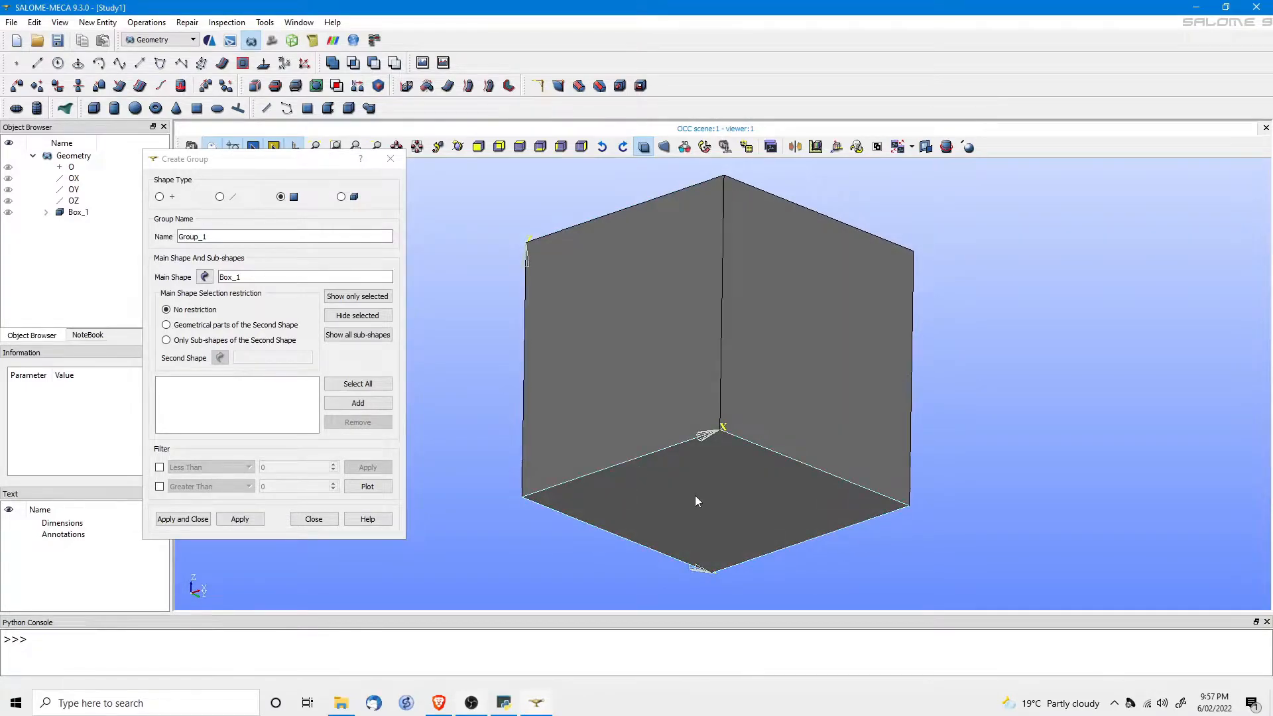
left_click(351, 403)
double_click(222, 236)
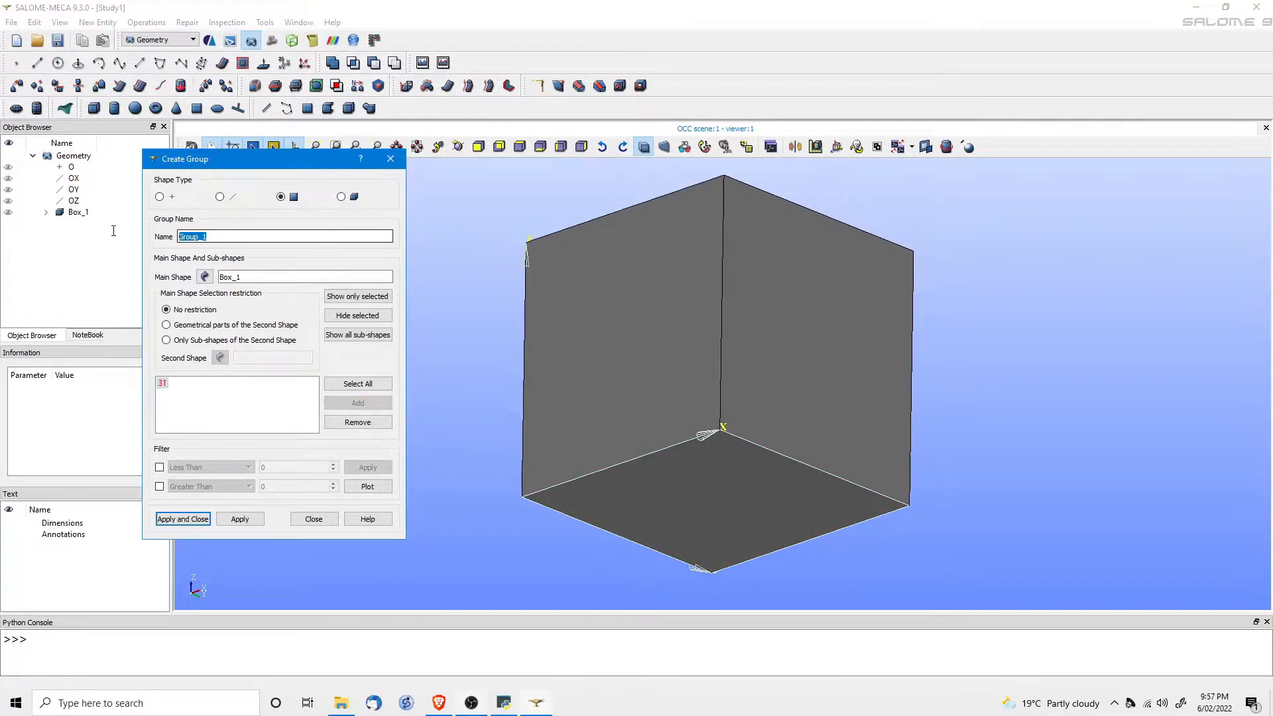
type("Dz0")
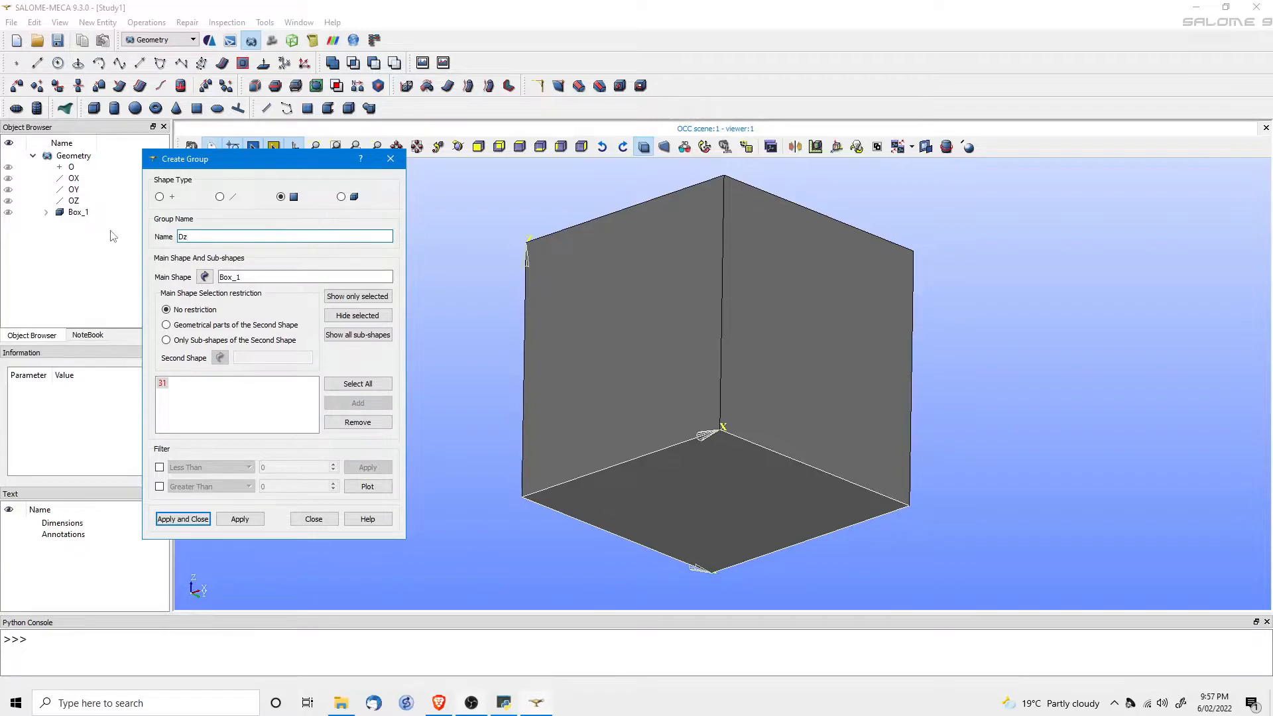
left_click(241, 520)
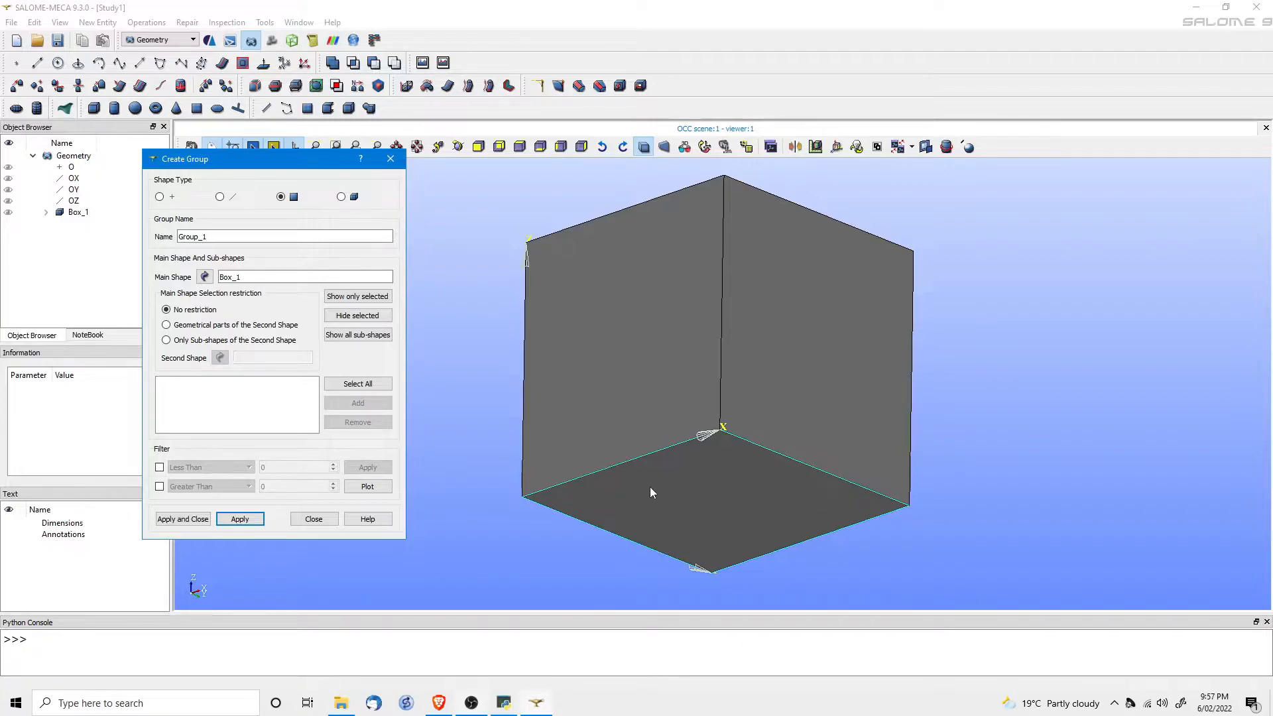
Create an edge group named Dy0 from the cube's lower-left edge.
right_click_drag(650, 432, 643, 550, "ctrl")
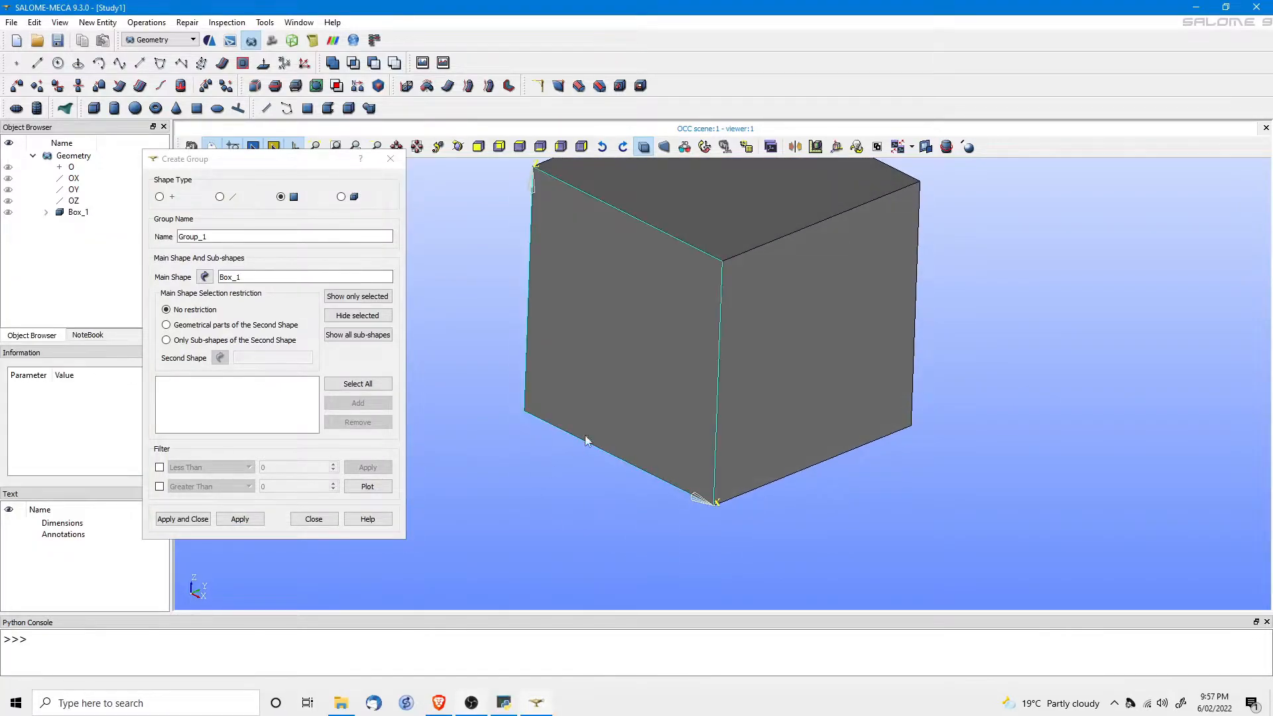
left_click(219, 197)
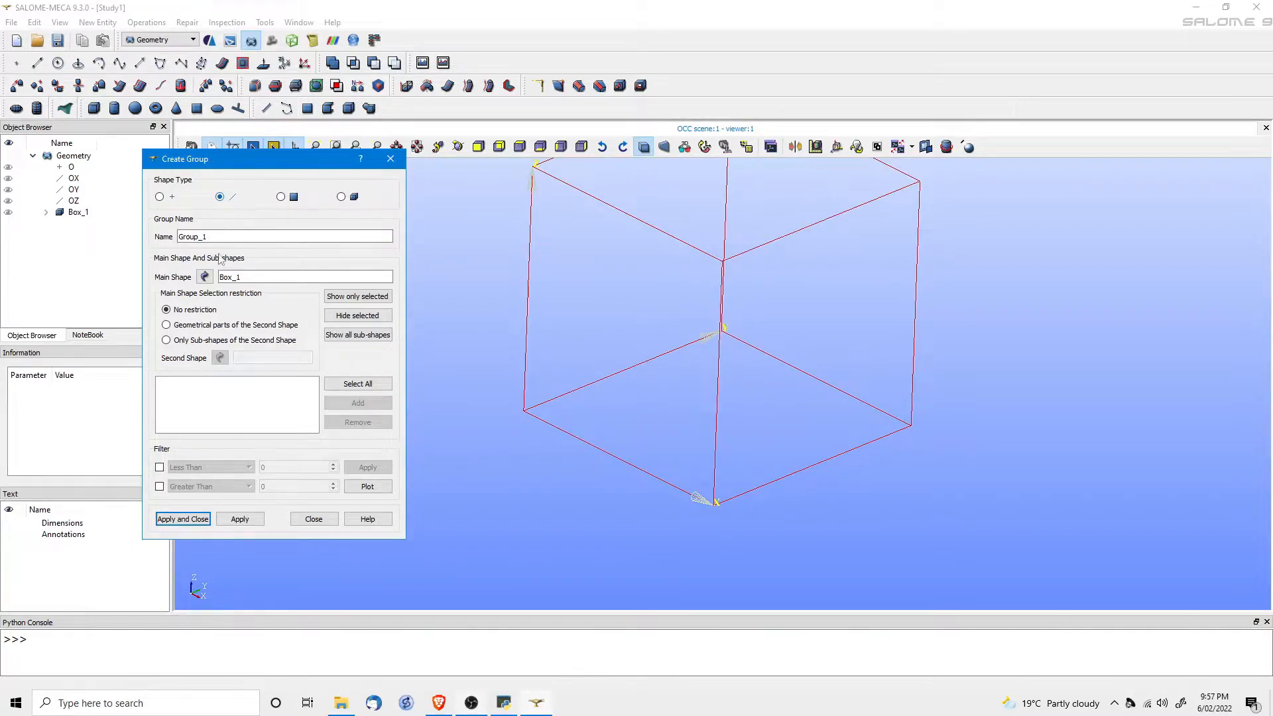
left_click(580, 438)
left_click(346, 403)
double_click(217, 236)
type("Dy0")
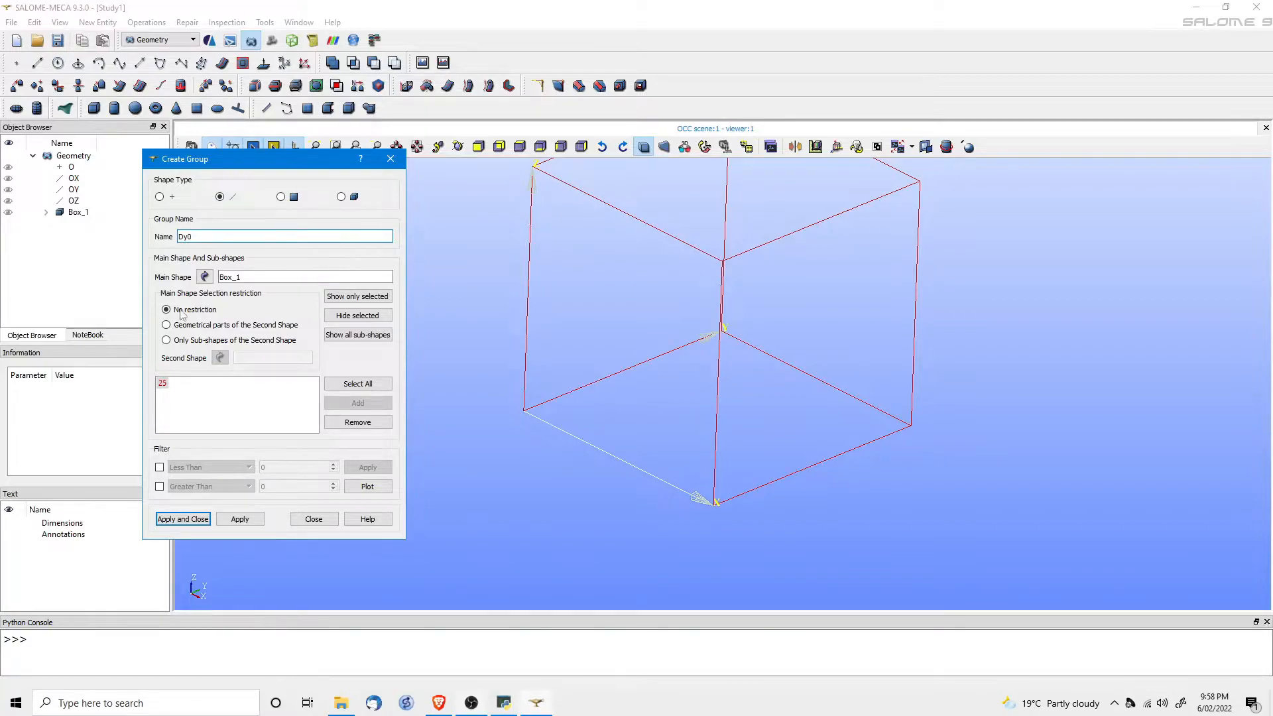
left_click(240, 520)
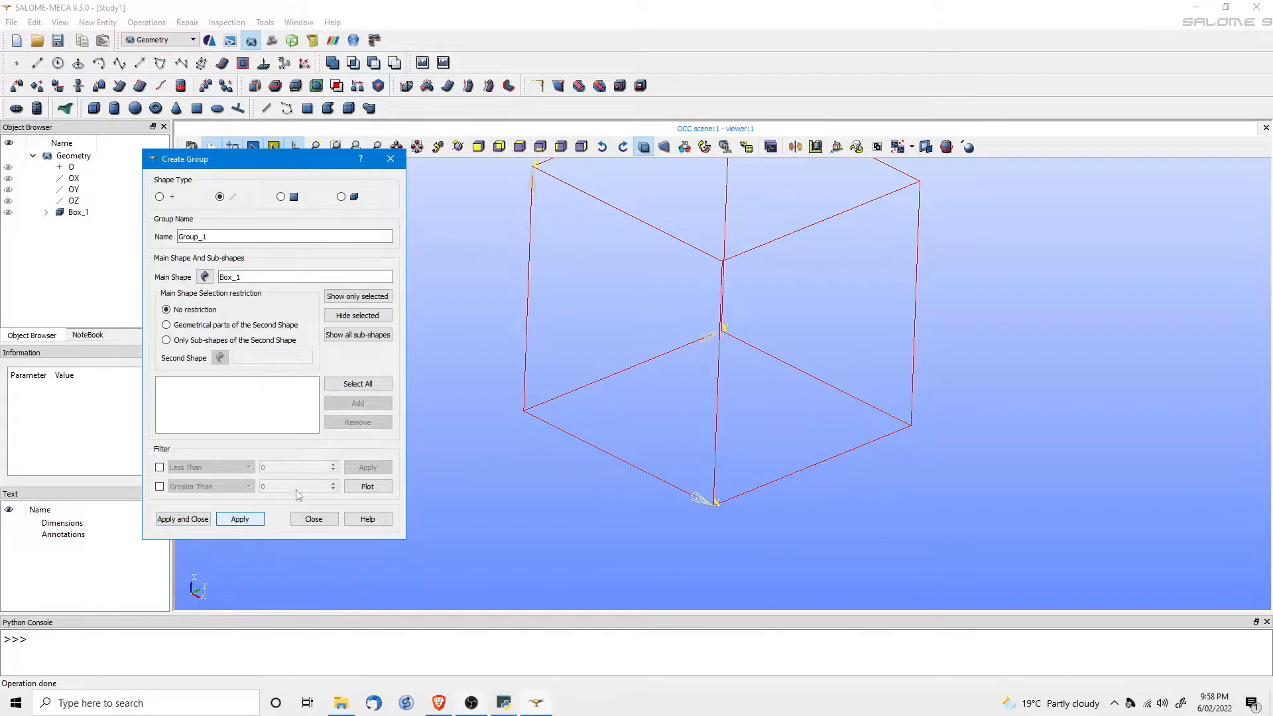
Create an edge group named Dx0 from edge 12 and finish grouping.
left_click(581, 388)
left_click(358, 402)
left_click_drag(211, 237, 131, 235)
type("Dx0")
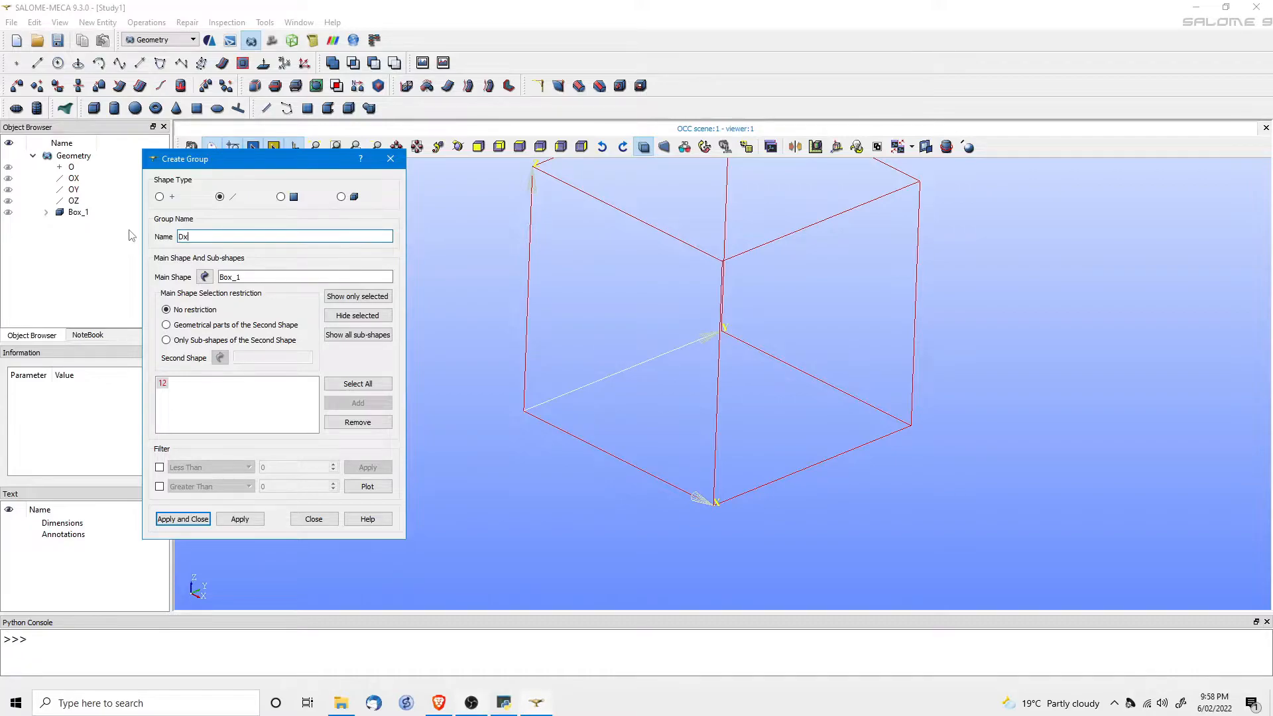
left_click(183, 518)
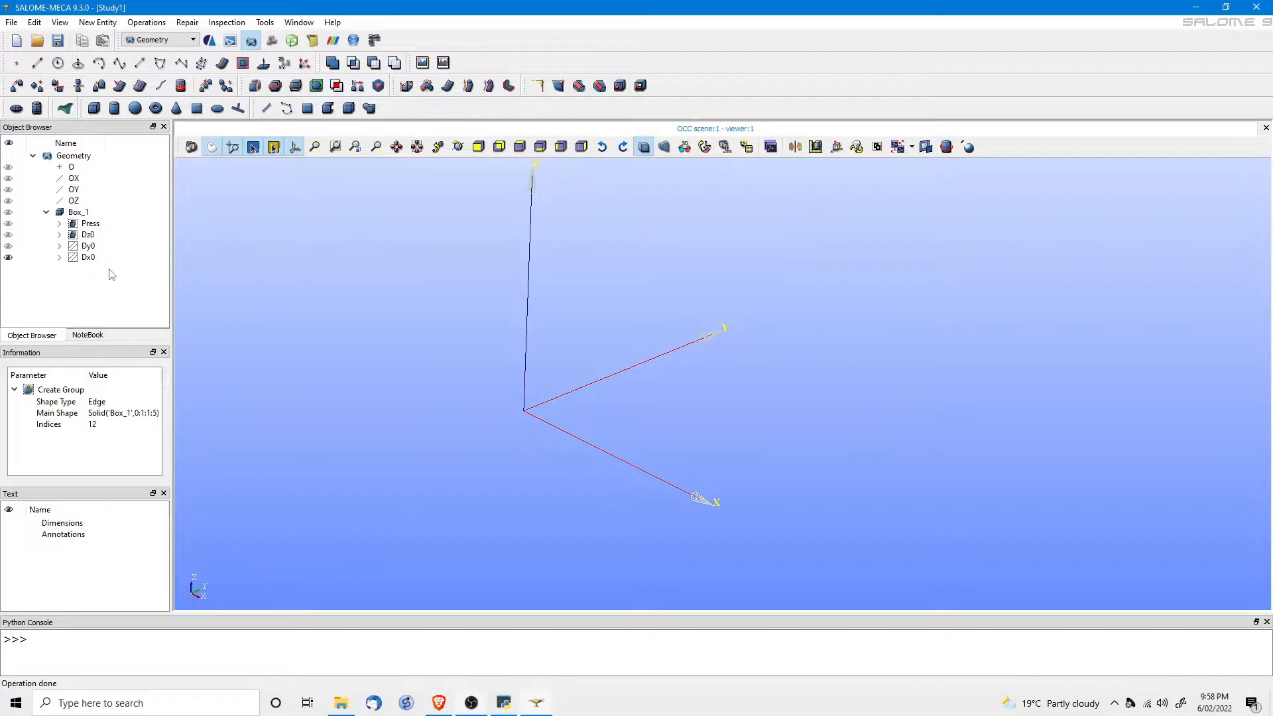
Redisplay Box_1, fit it in the view, and switch to the Mesh module.
left_click(8, 214)
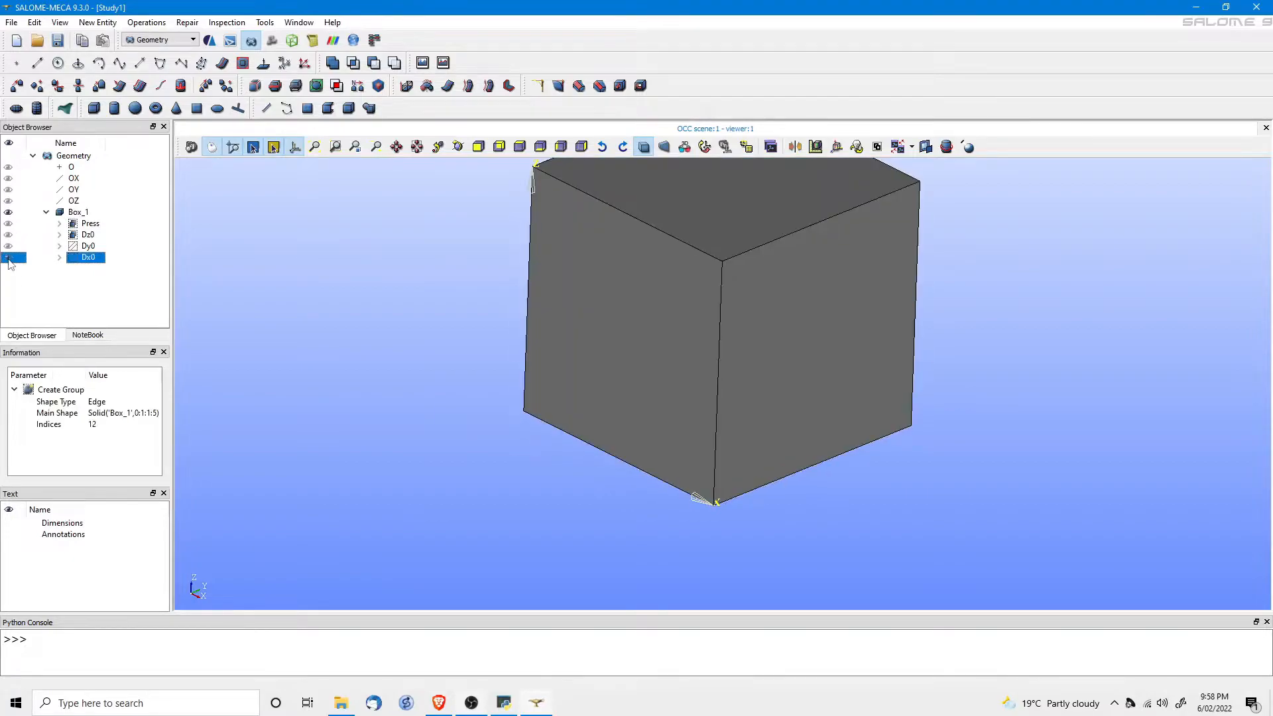
left_click(75, 213)
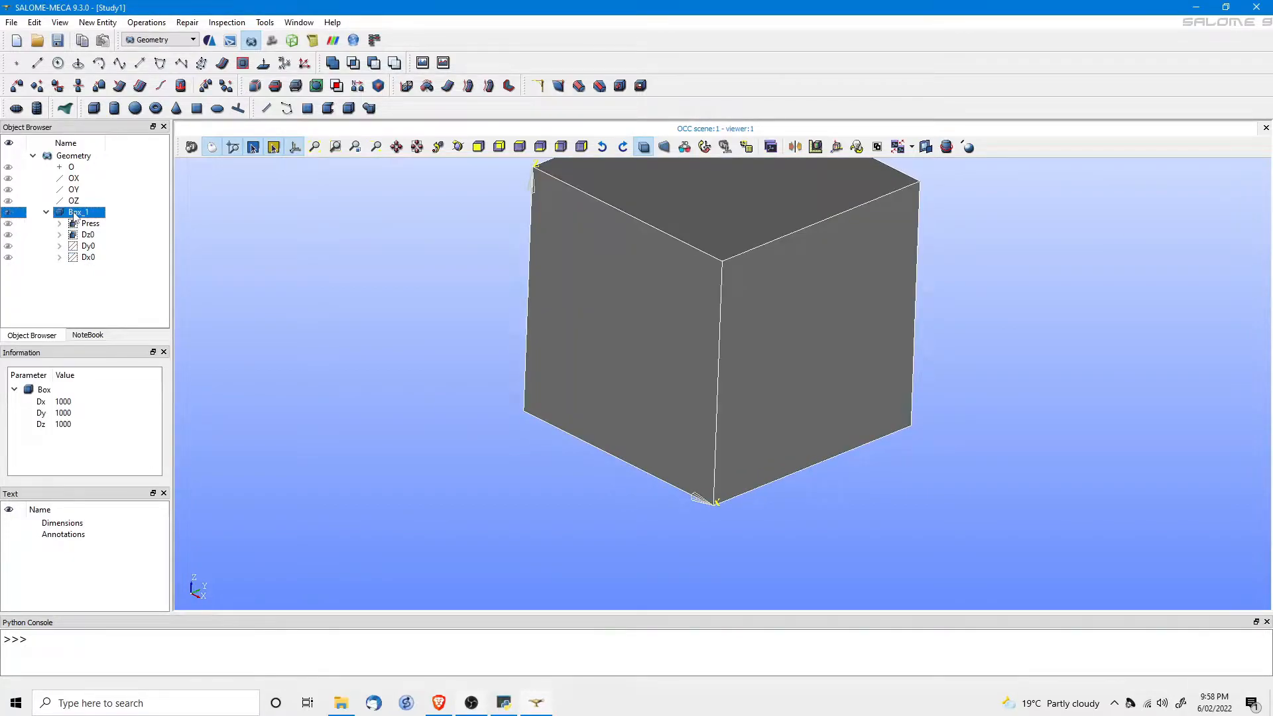
left_click(315, 146)
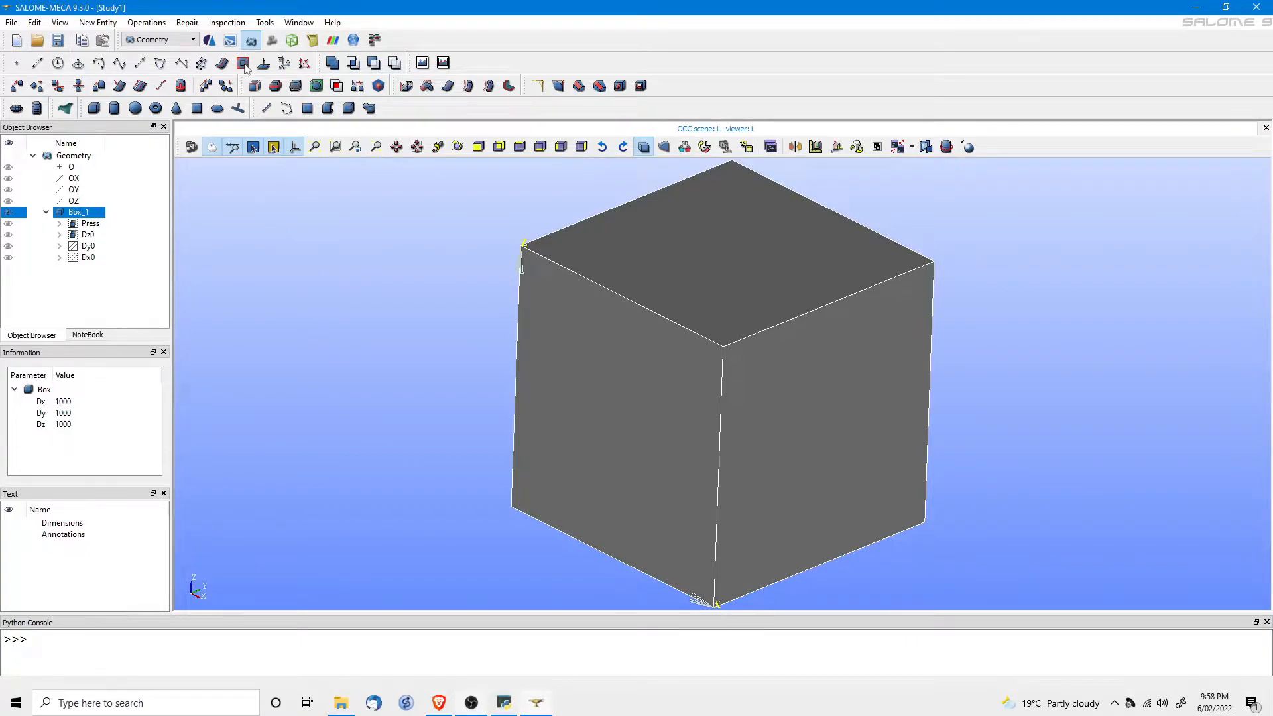
left_click(272, 41)
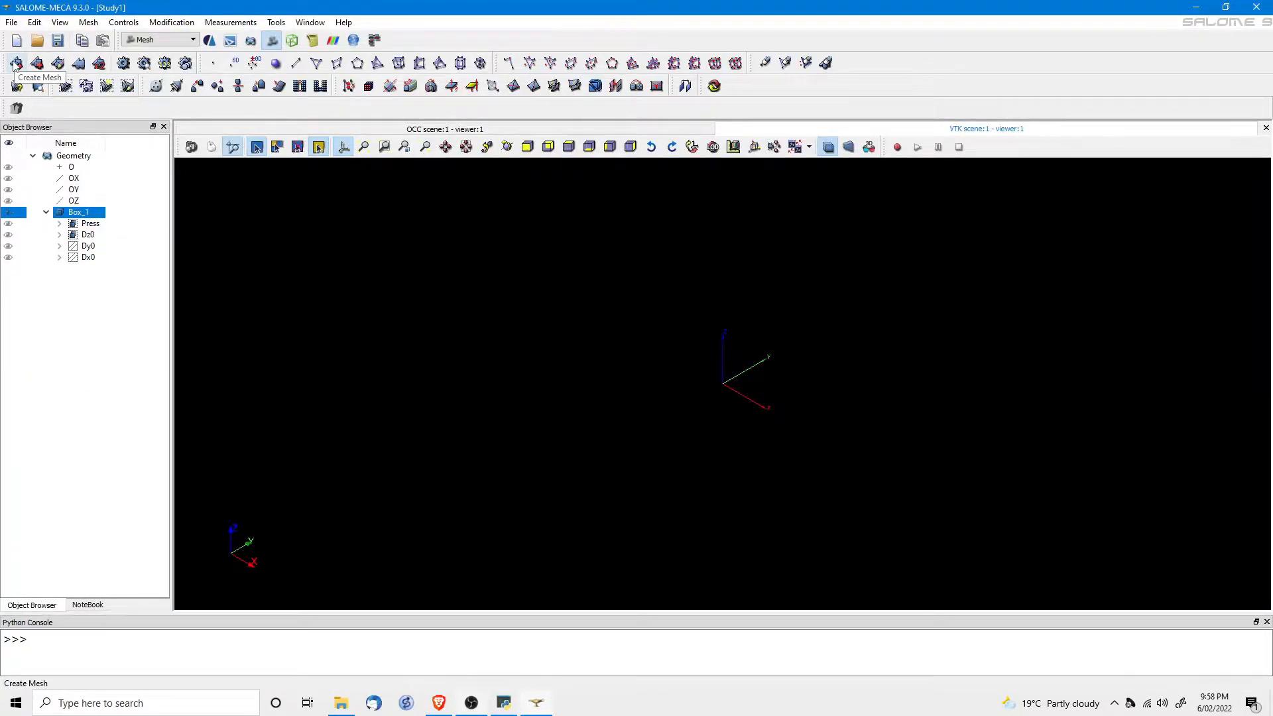
Start a new mesh on Box_1 named Mesh_1 using the NETGEN 1D-2D-3D algorithm.
left_click(15, 64)
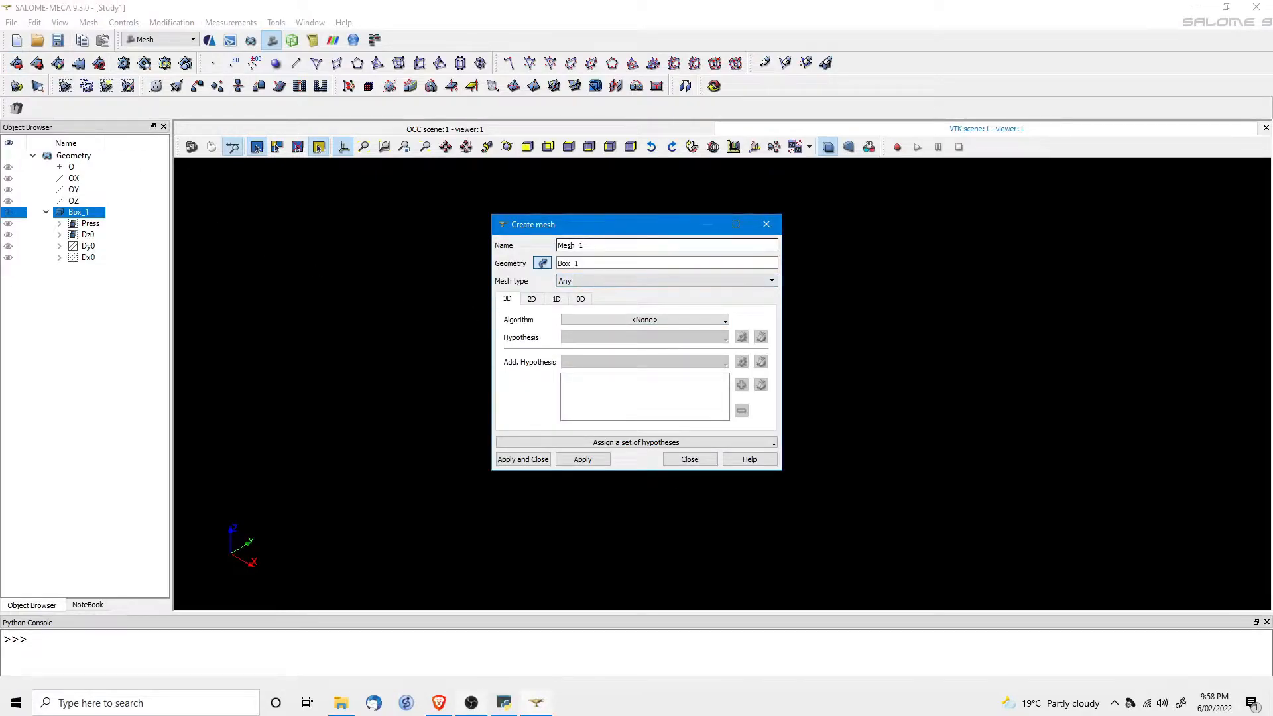
left_click(581, 245)
key("BackSpace")
left_click(624, 320)
left_click(623, 420)
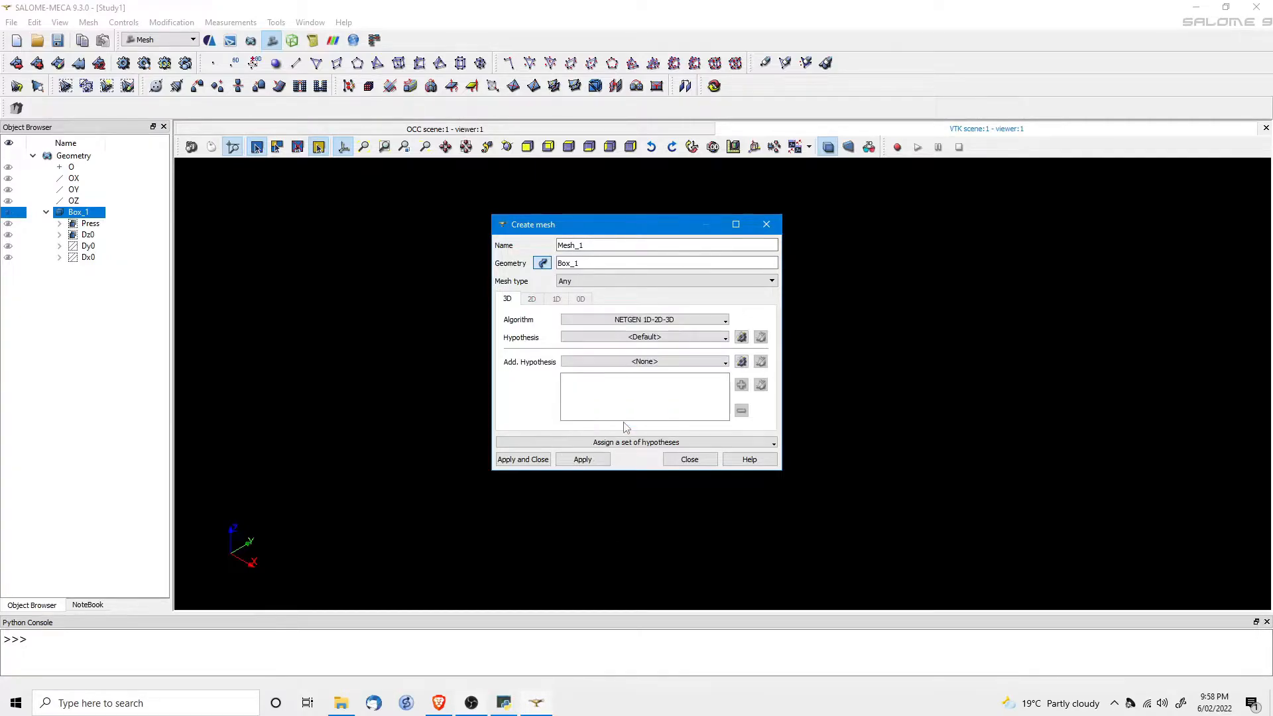
Add NETGEN 3D Parameters_1 with max size 100 and create the mesh.
left_click(741, 338)
left_click(770, 346)
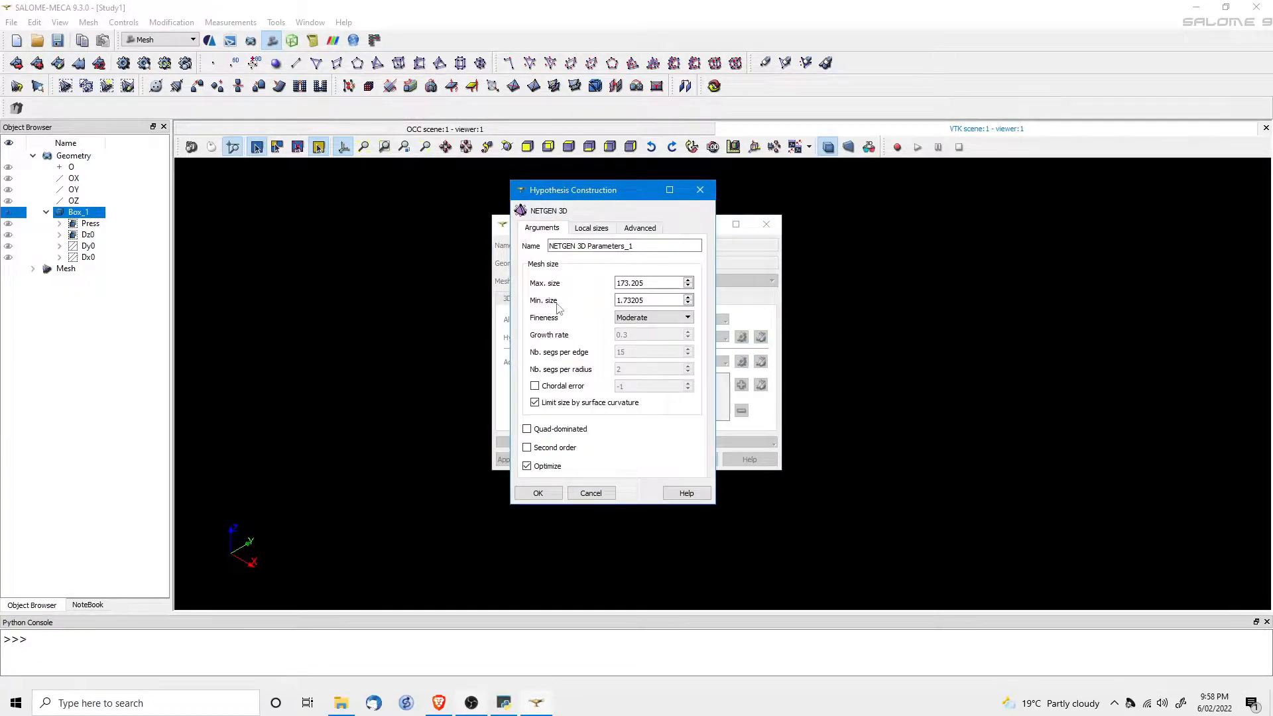
left_click_drag(662, 283, 555, 276)
type("100")
key("Tab")
left_click(534, 494)
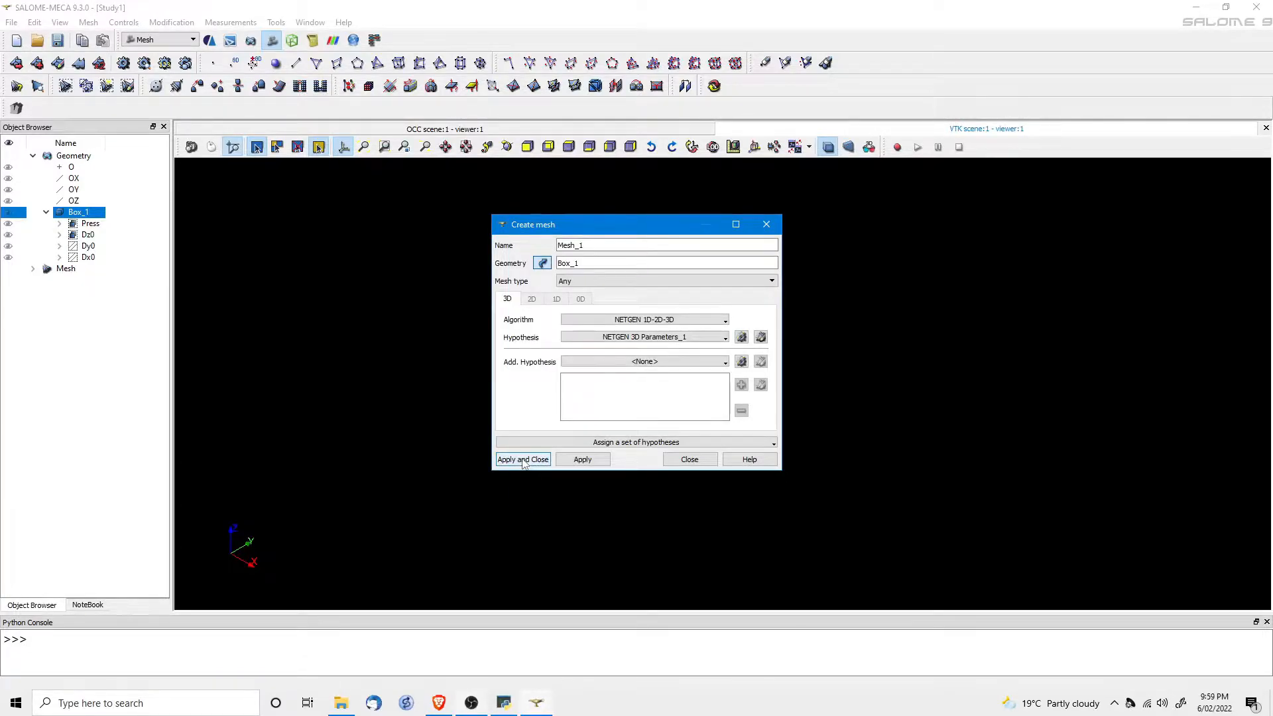
left_click(523, 459)
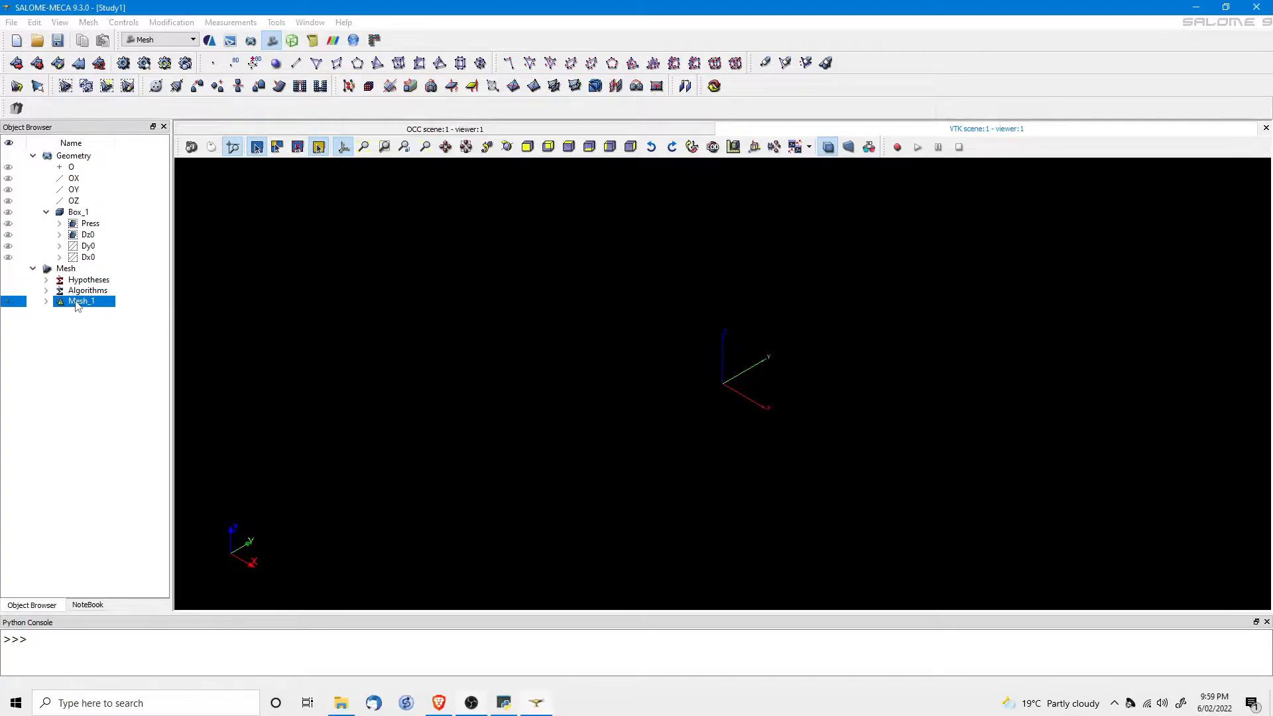
Compute Mesh_1 (1195 nodes, 4875 tetrahedra) and orbit the view to inspect it.
right_click(77, 304)
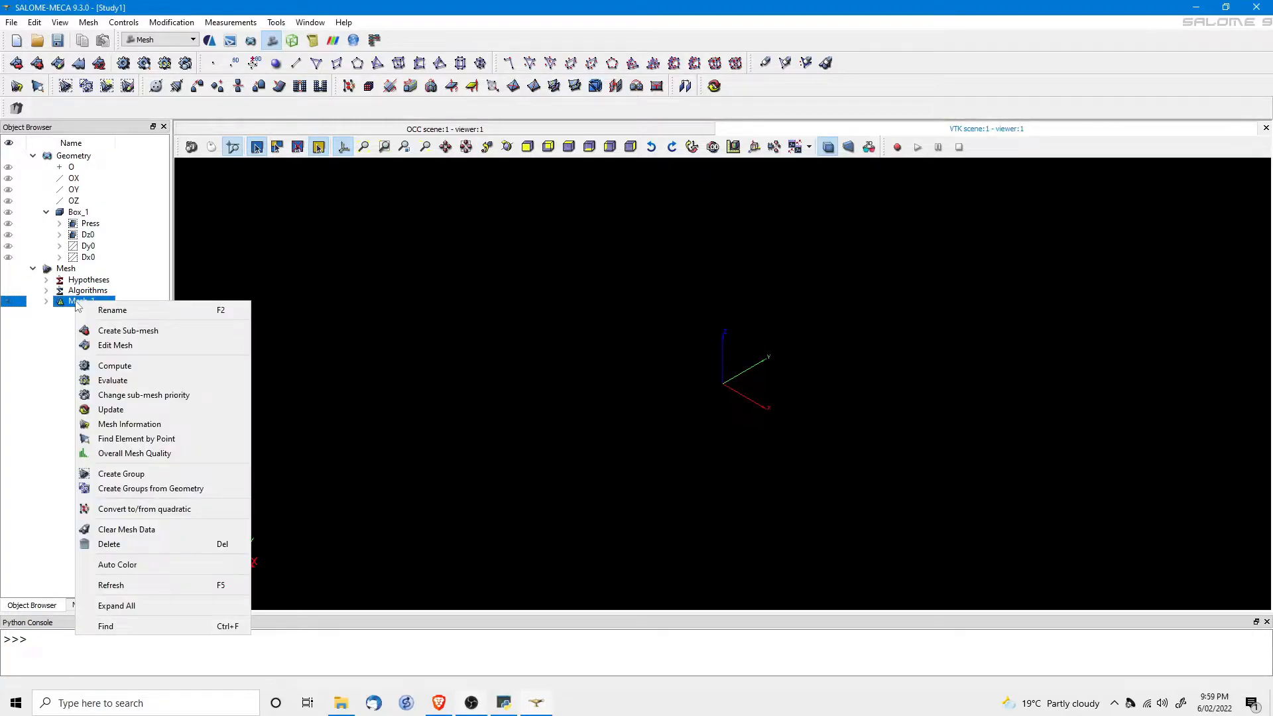
left_click(114, 366)
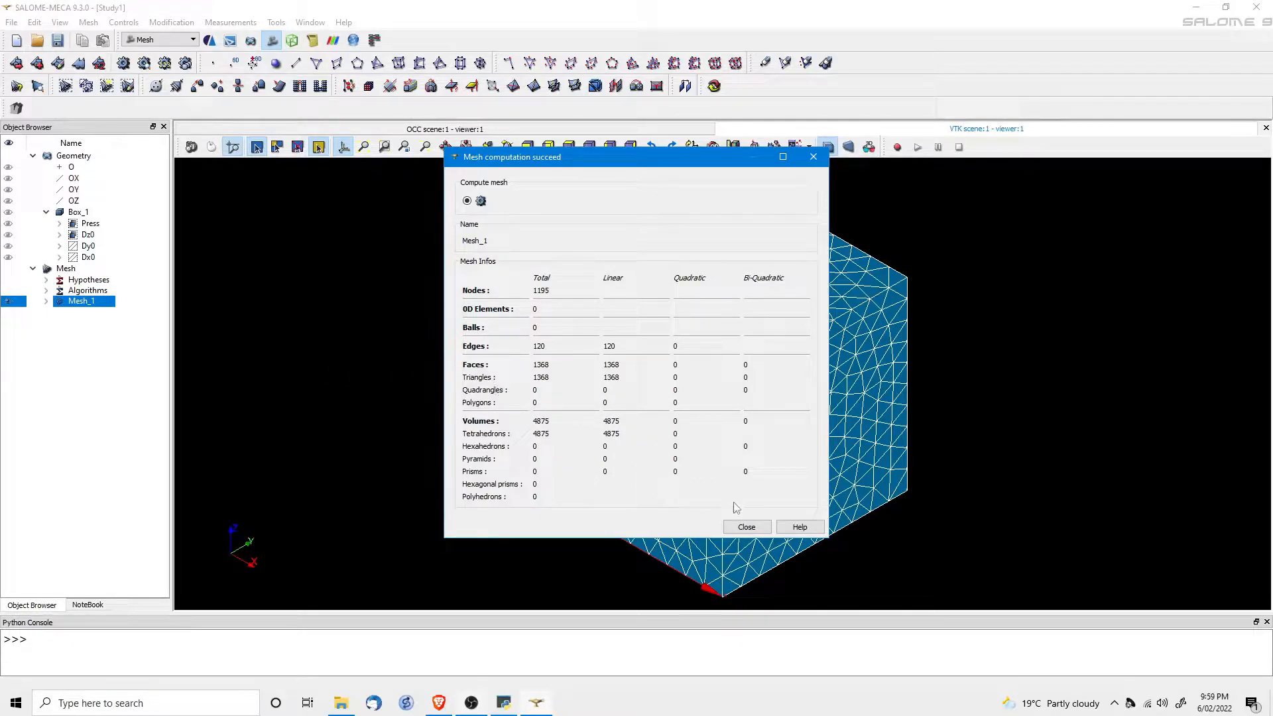
left_click(746, 527)
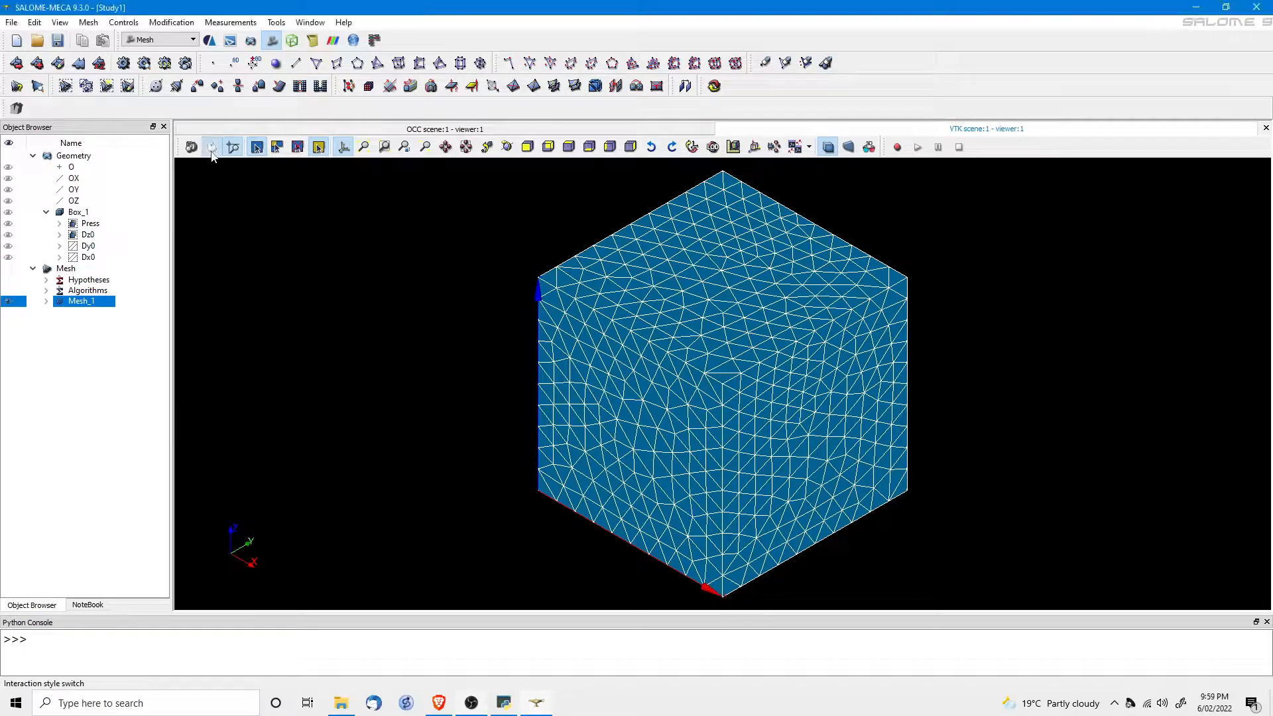
left_click_drag(638, 439, 542, 476)
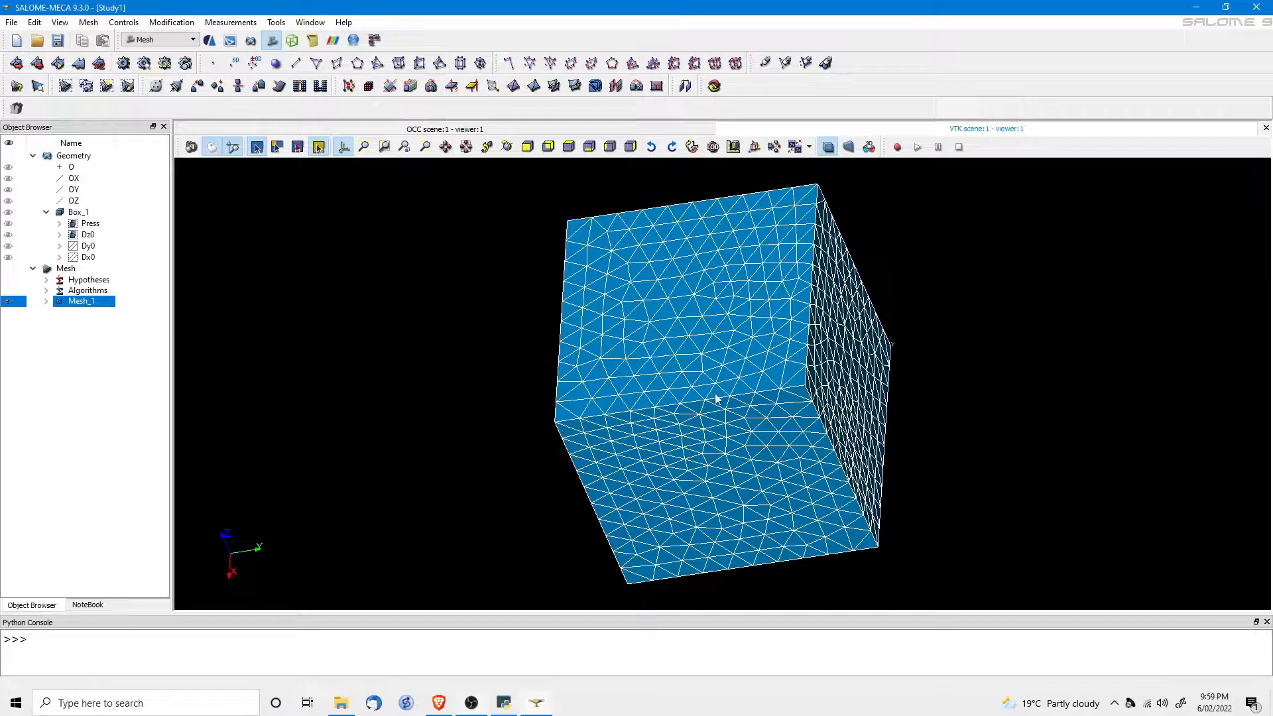
left_click_drag(586, 458, 779, 380)
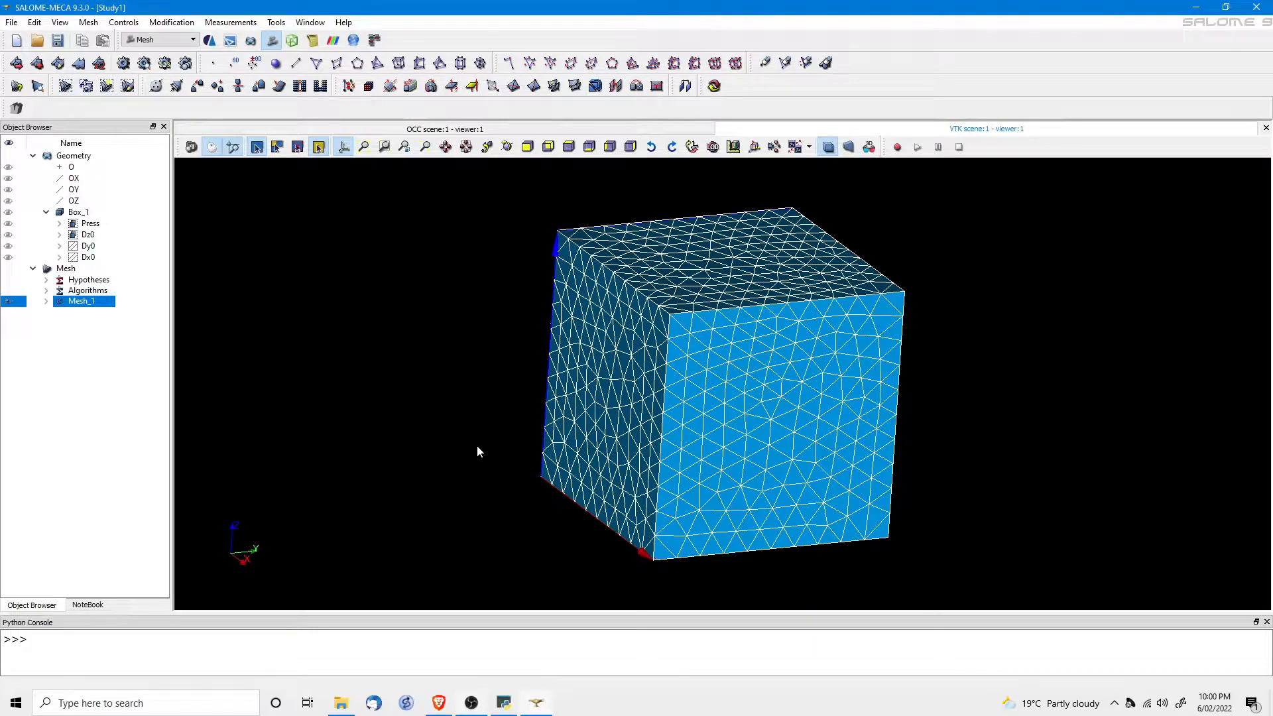
Create element and node groups on Mesh_1 from Press, Dz0, Dy0 and Dx0.
right_click(78, 301)
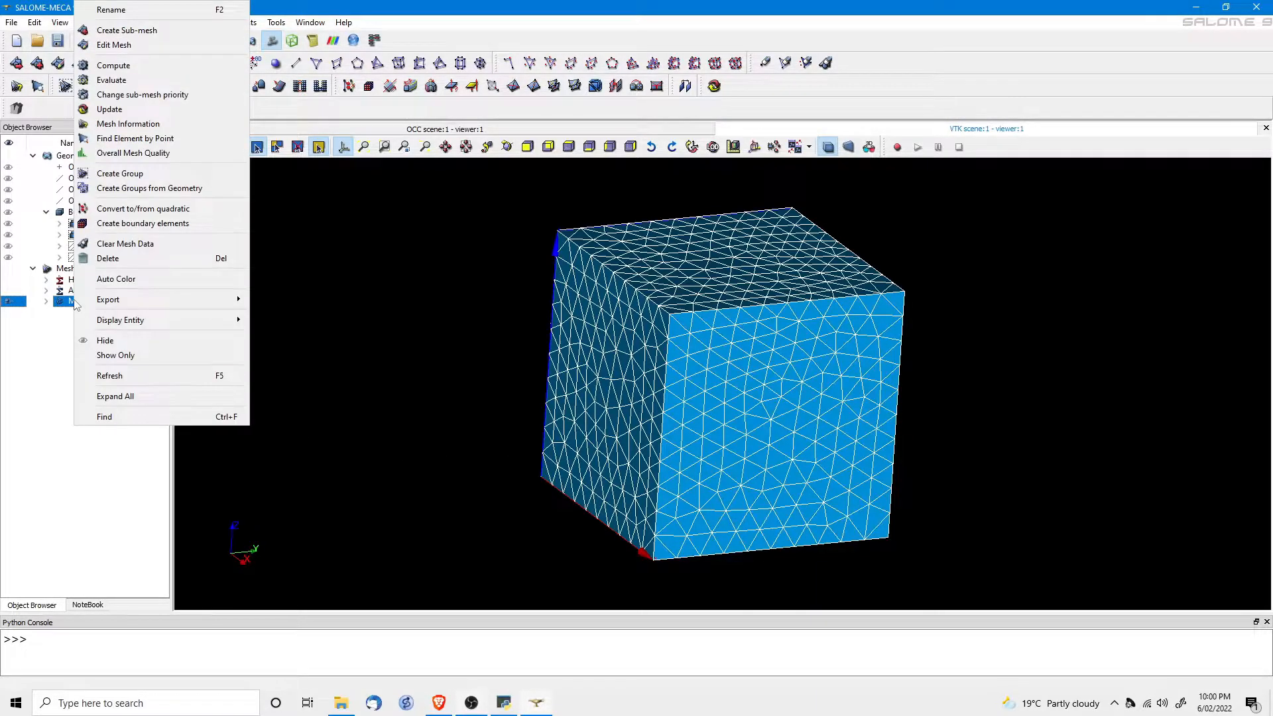
left_click(125, 188)
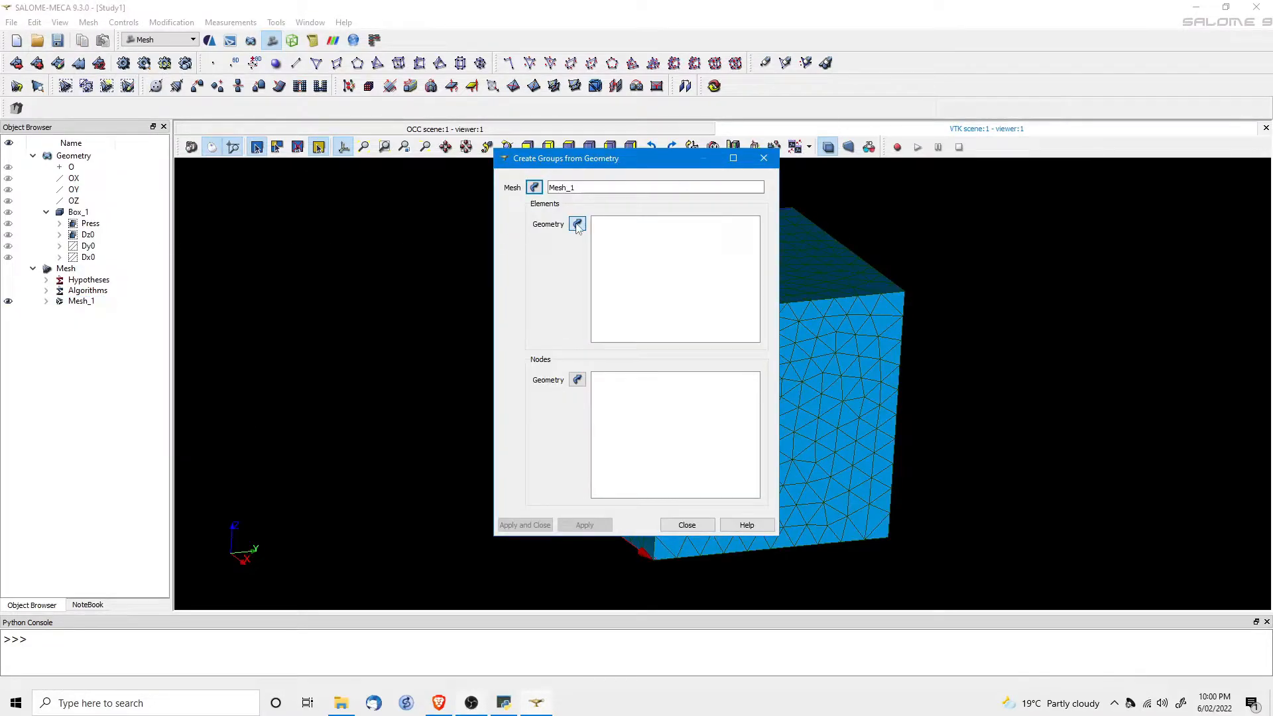
left_click_drag(92, 228, 89, 262)
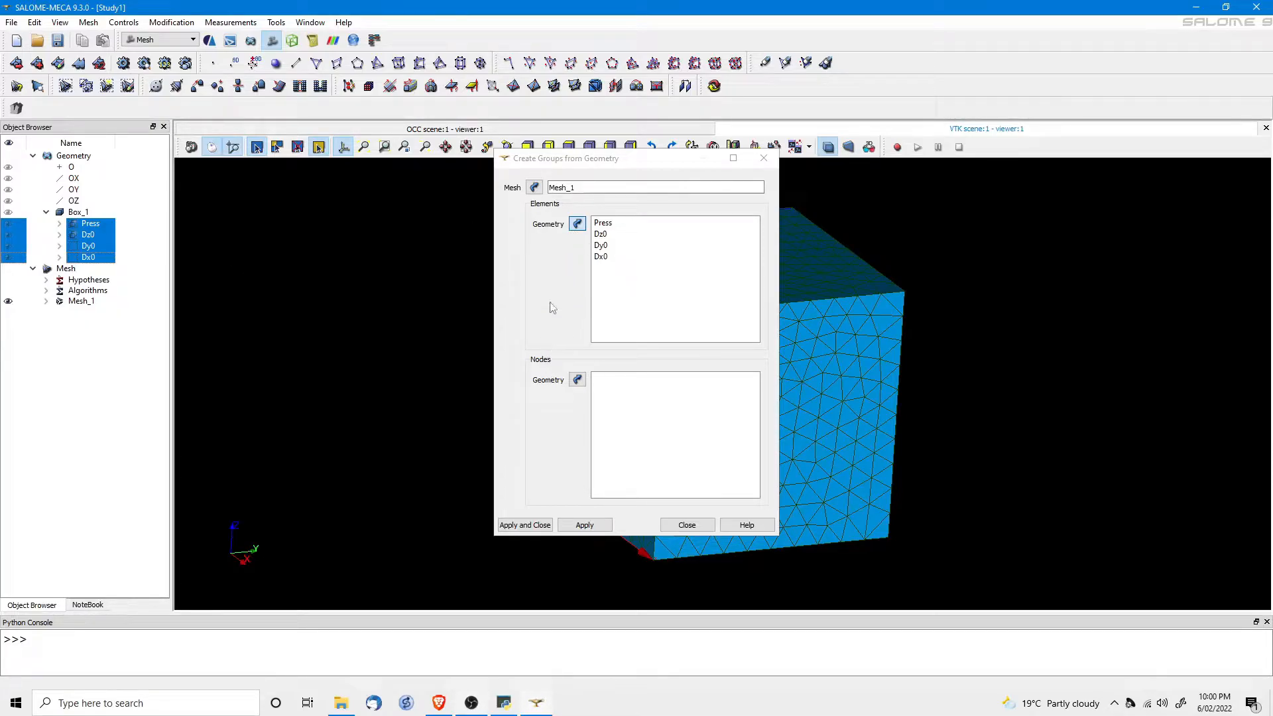
left_click(576, 381)
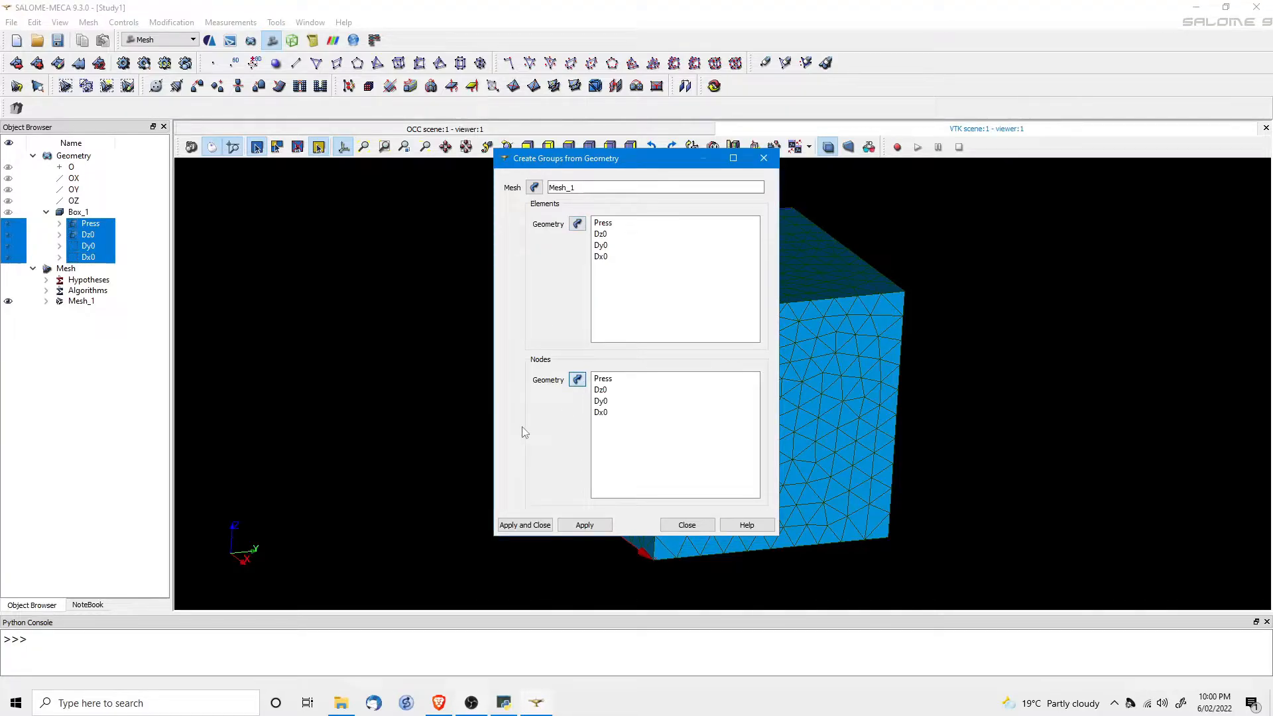
left_click(525, 526)
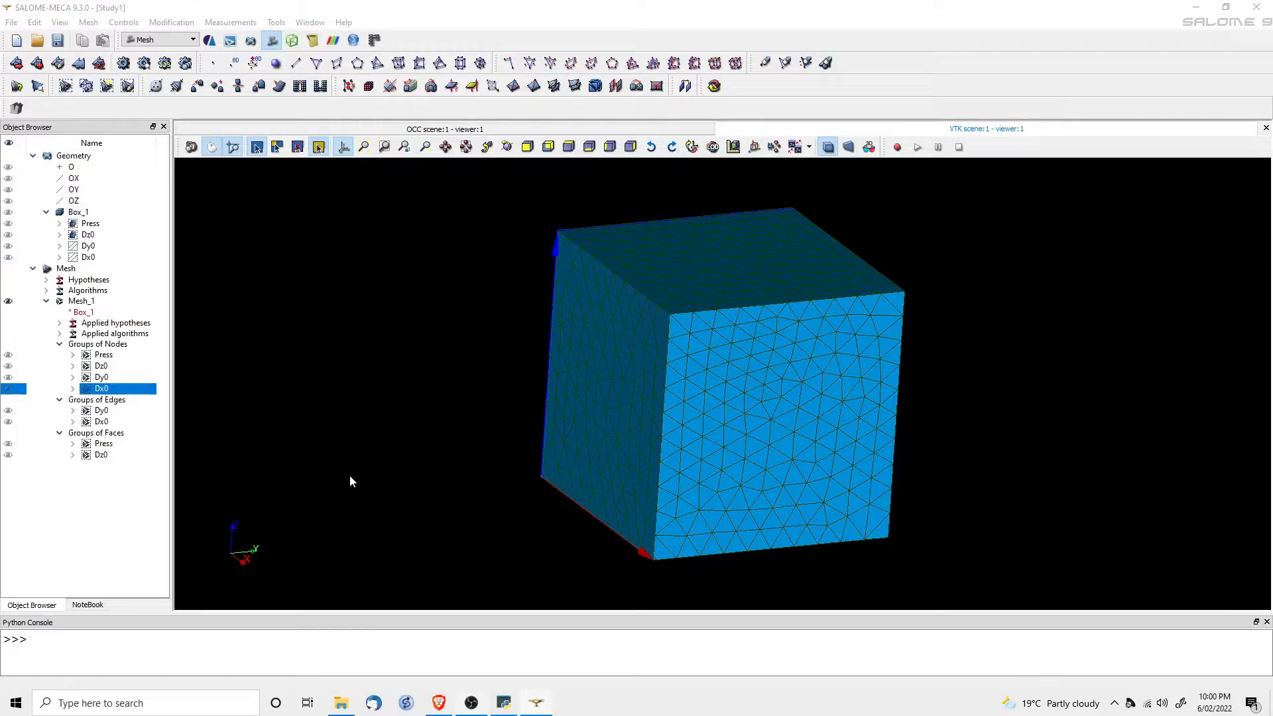
left_click(80, 302)
right_click(79, 301)
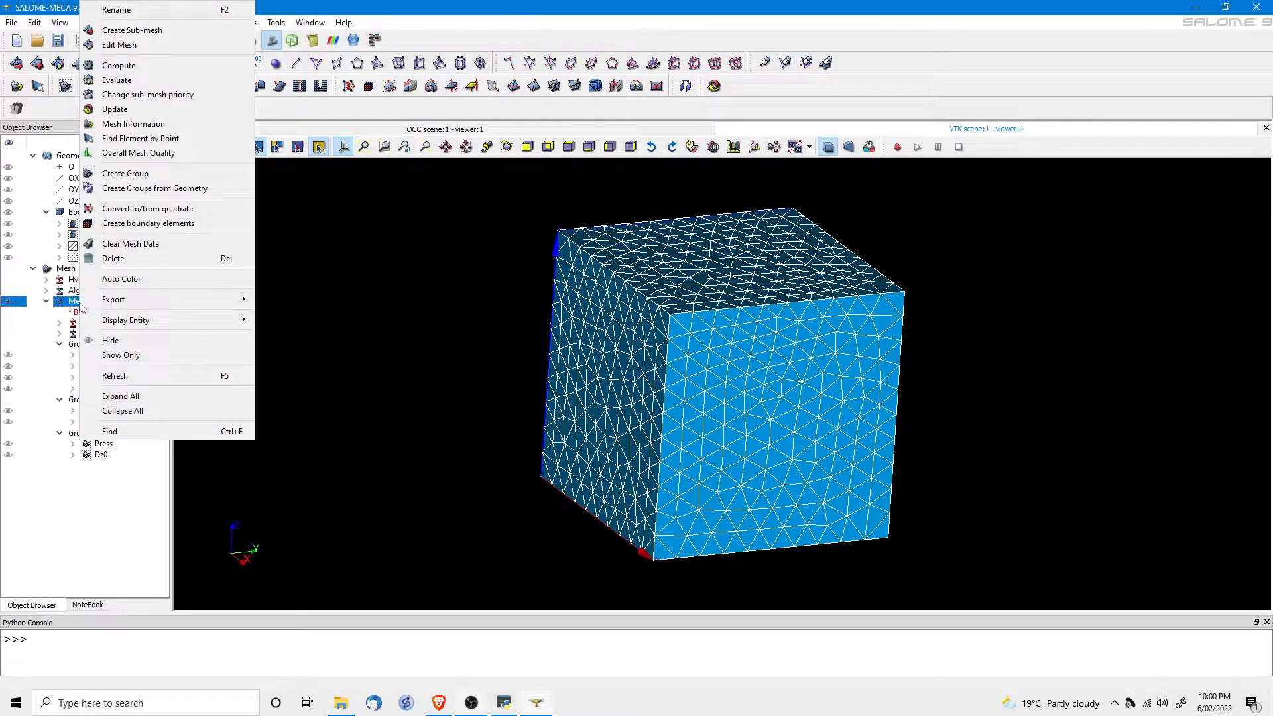
mouse_move(136, 300)
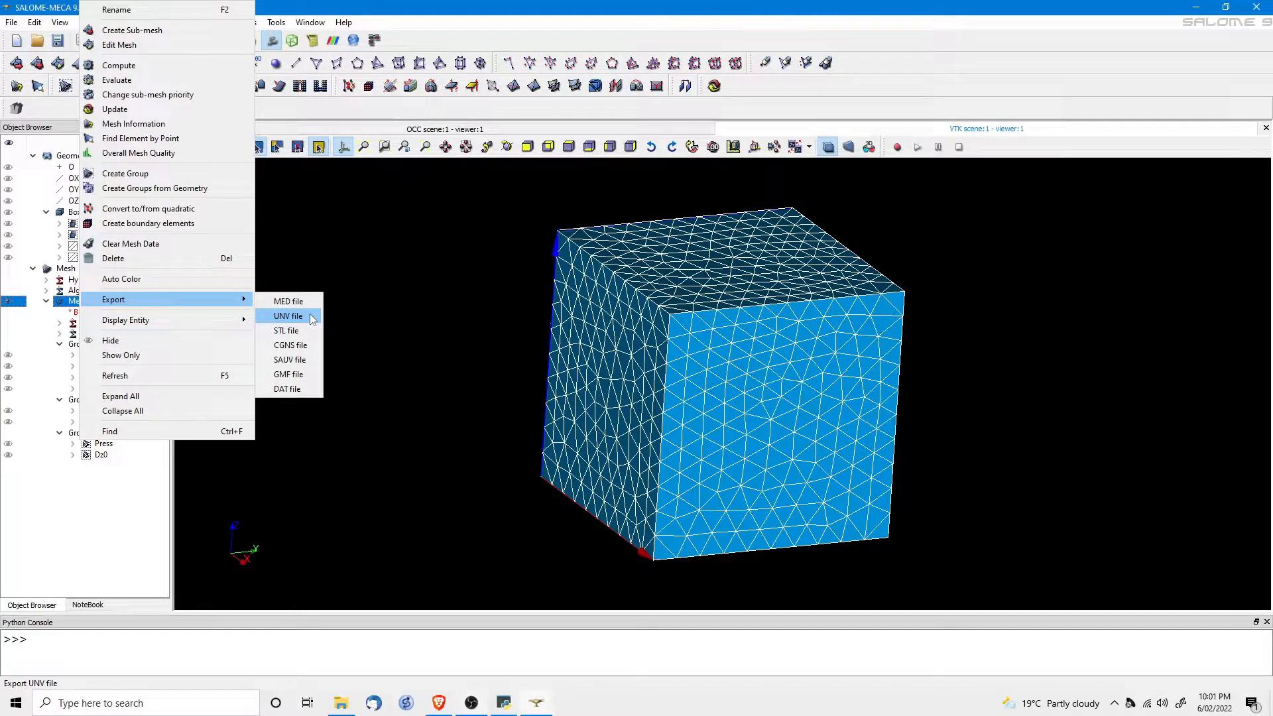
left_click(427, 312)
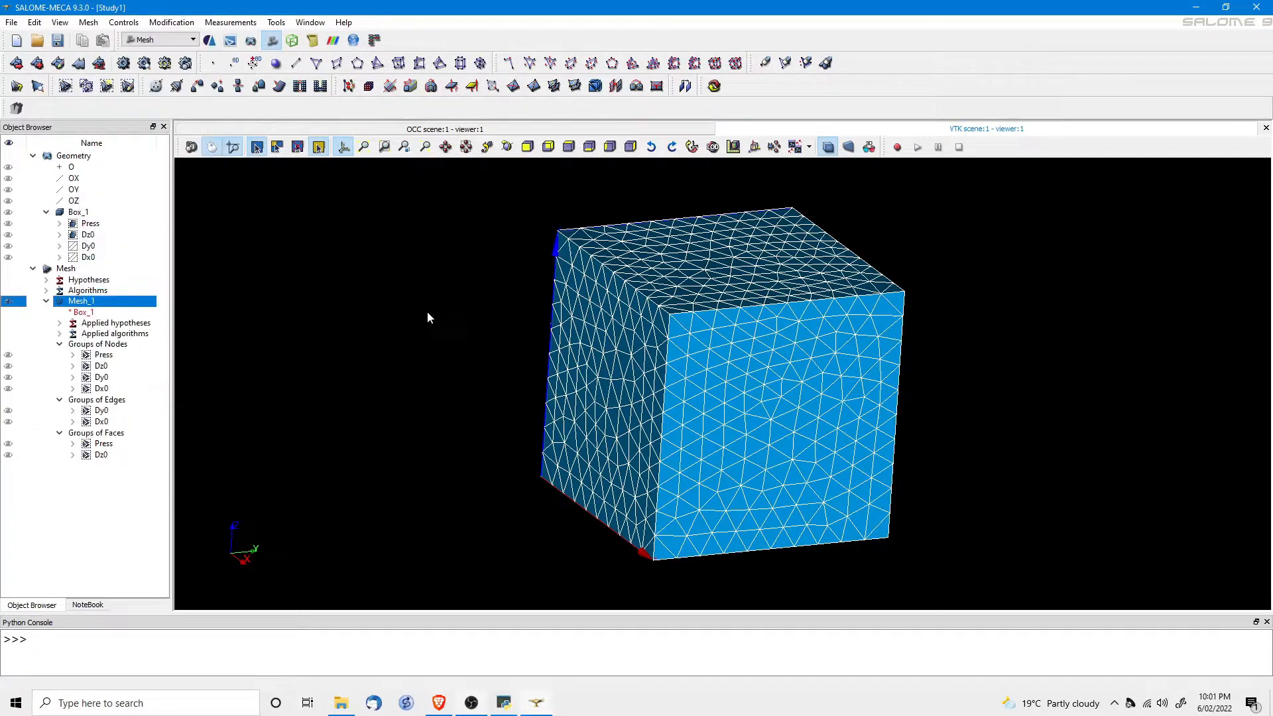
Save the study as Case01 in newly created folders SM\Case01.
left_click(59, 41)
left_click(793, 231)
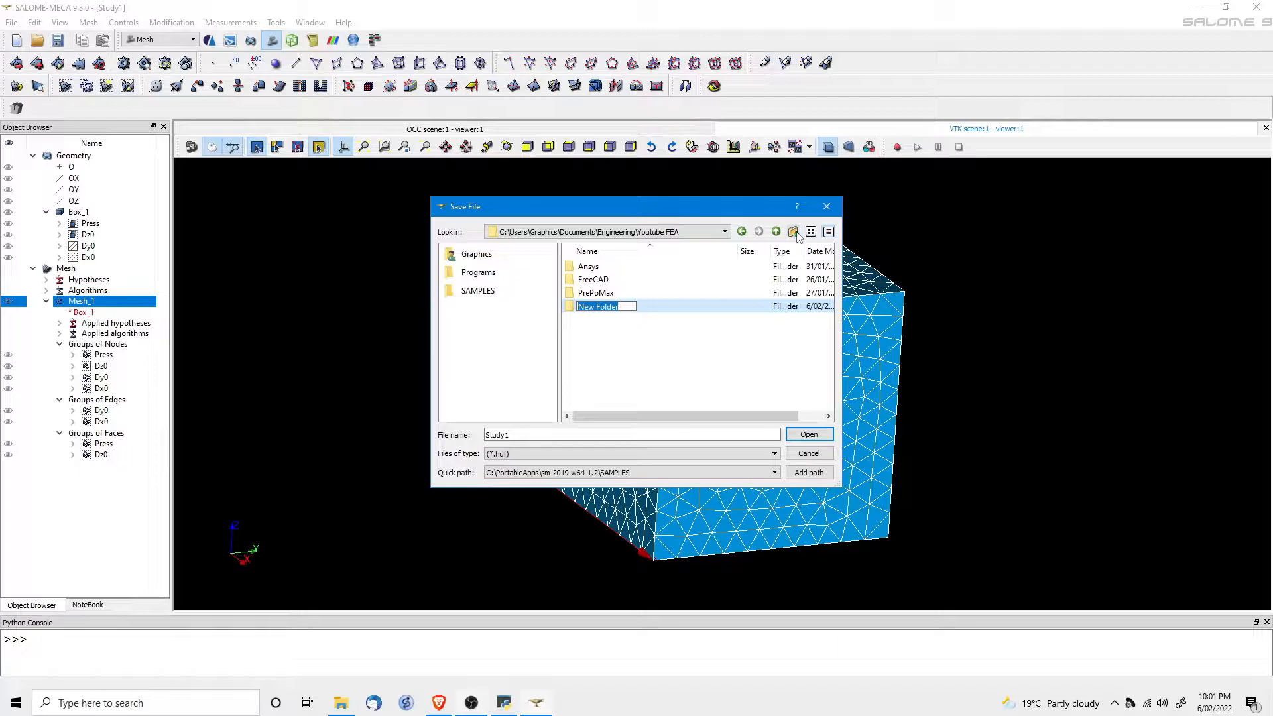
type("SM")
key("Return")
key("Return")
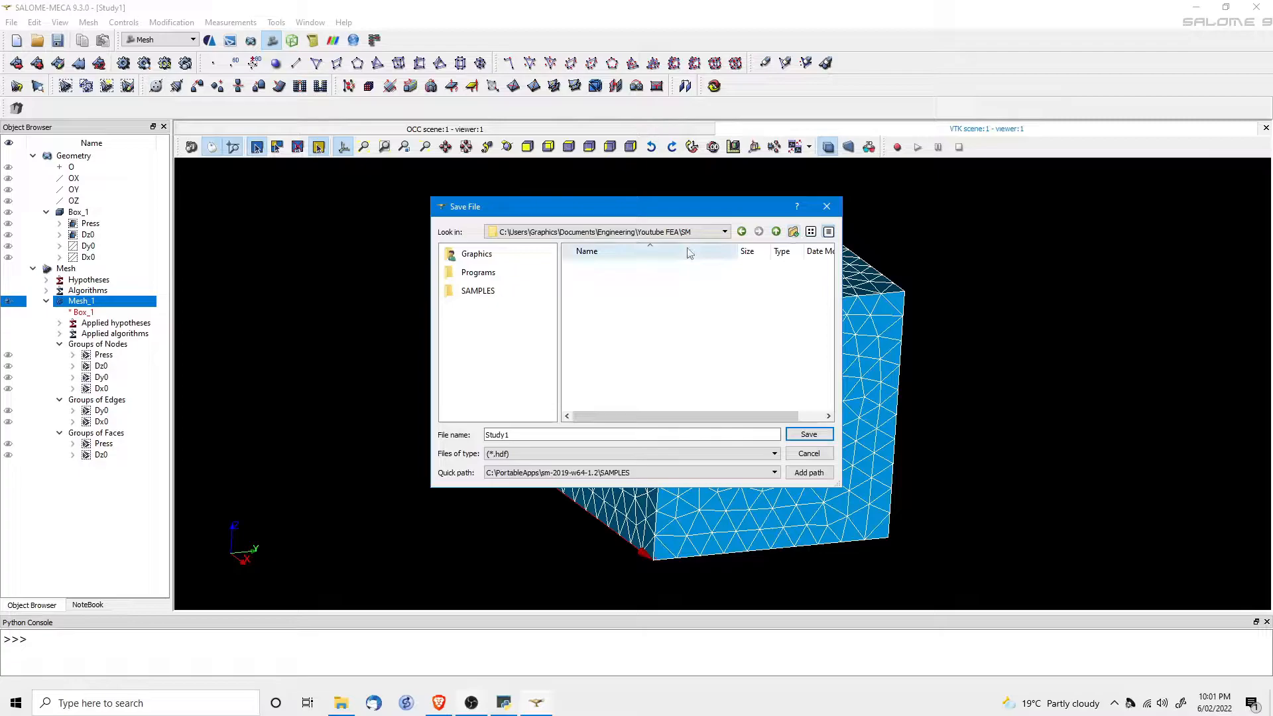
left_click(793, 231)
type("Case01")
key("Return")
key("Return")
double_click(513, 434)
type("Case01")
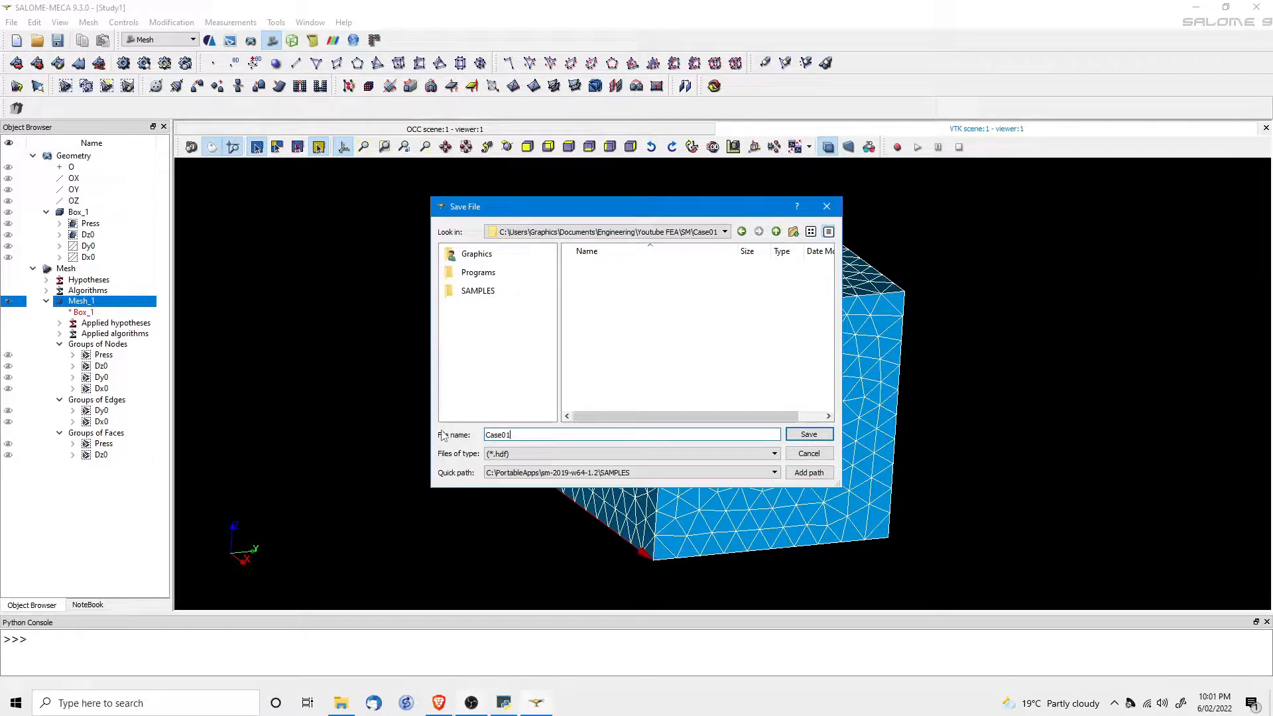
left_click(804, 441)
Export Mesh_1 to a UNV file with its default name.
right_click(79, 302)
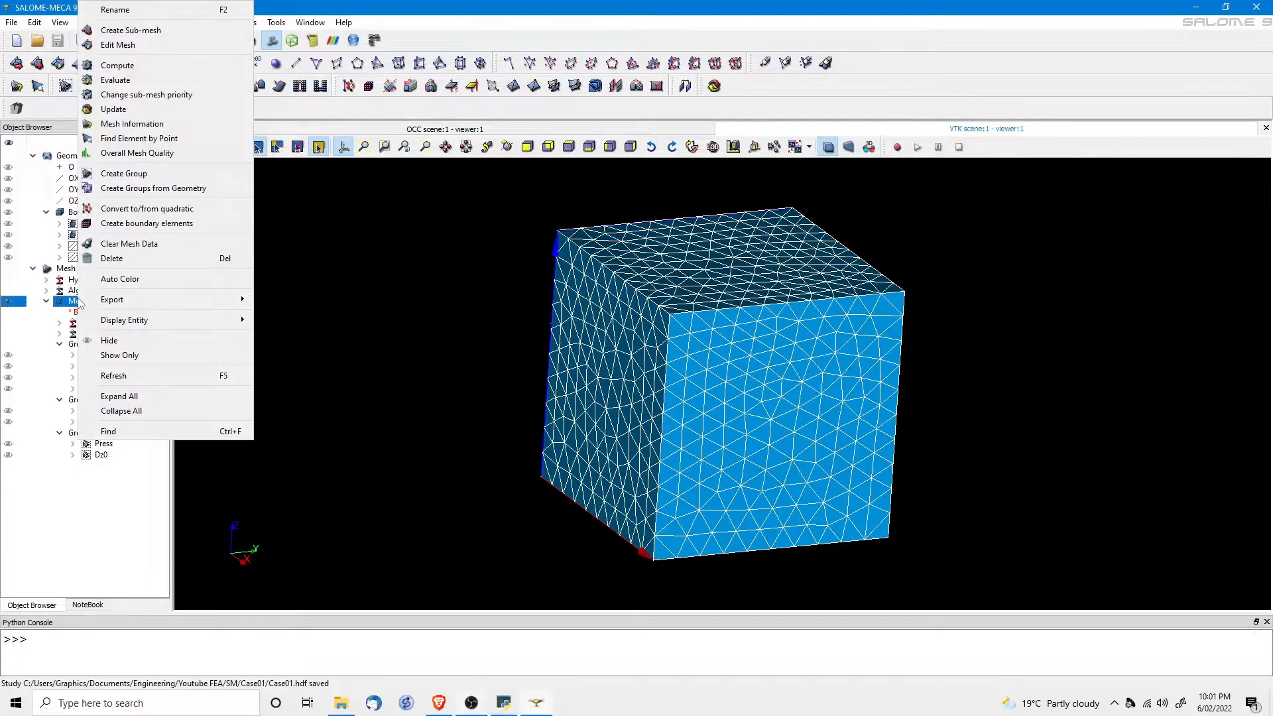
mouse_move(199, 299)
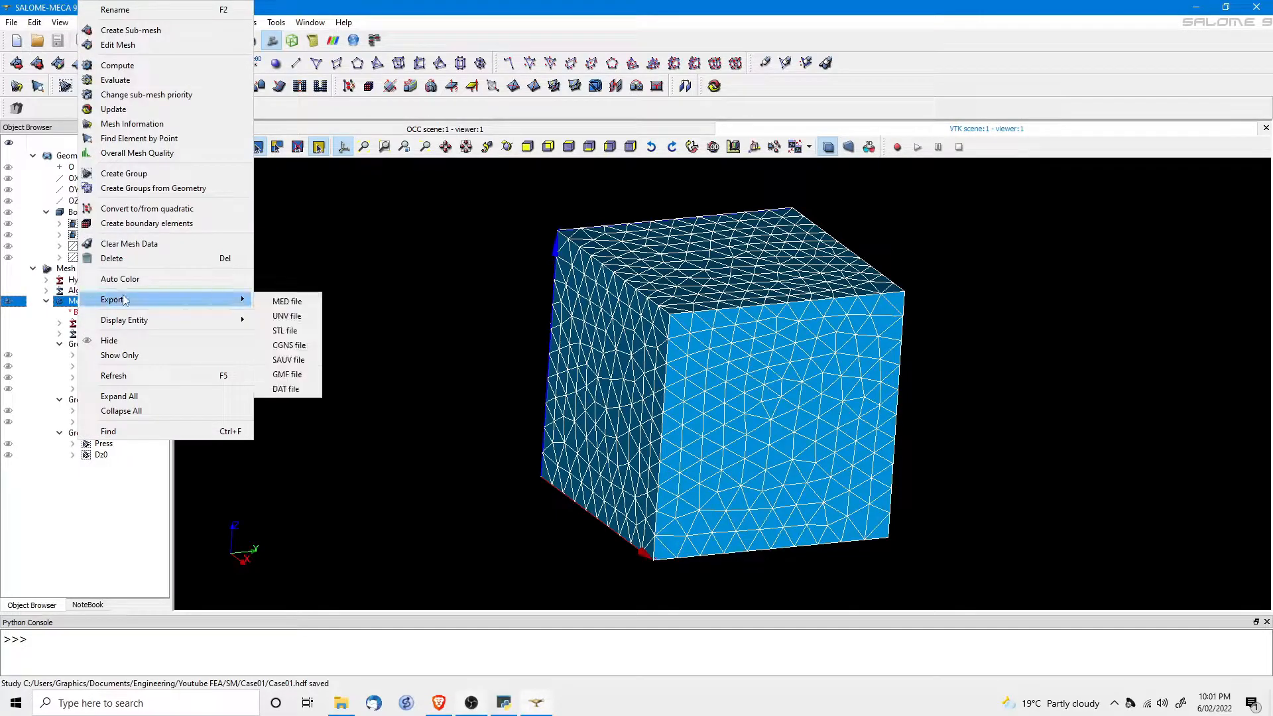
left_click(285, 316)
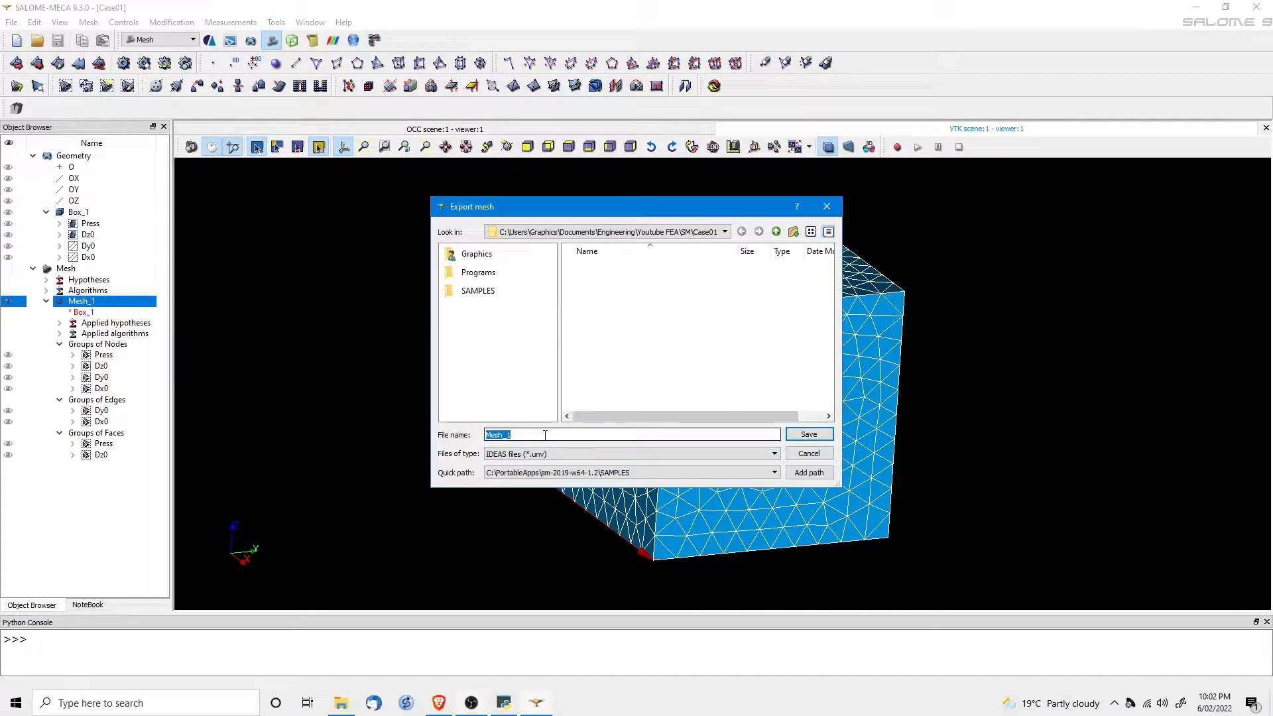
key("Return")
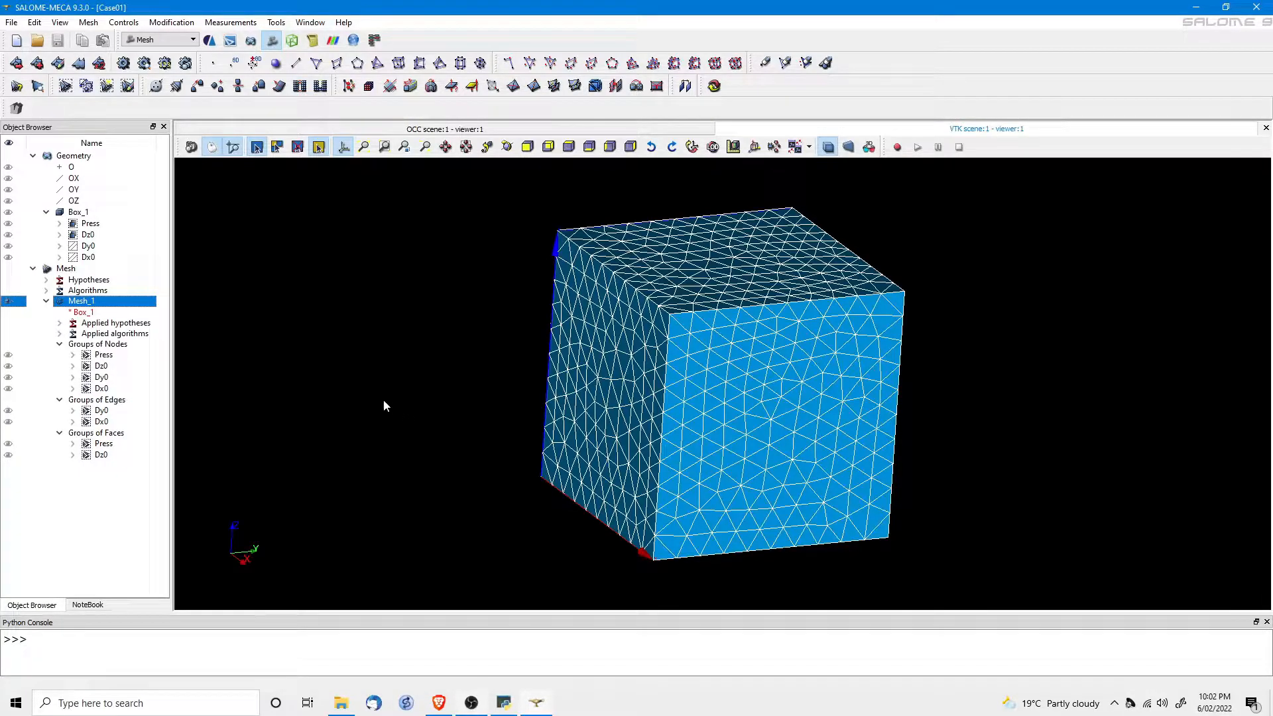
In AsterStudy's Efficient tool, add carbon steel CS (E 2.1e5, ν 0.3, density 7.8e-9) for All.
left_click(208, 41)
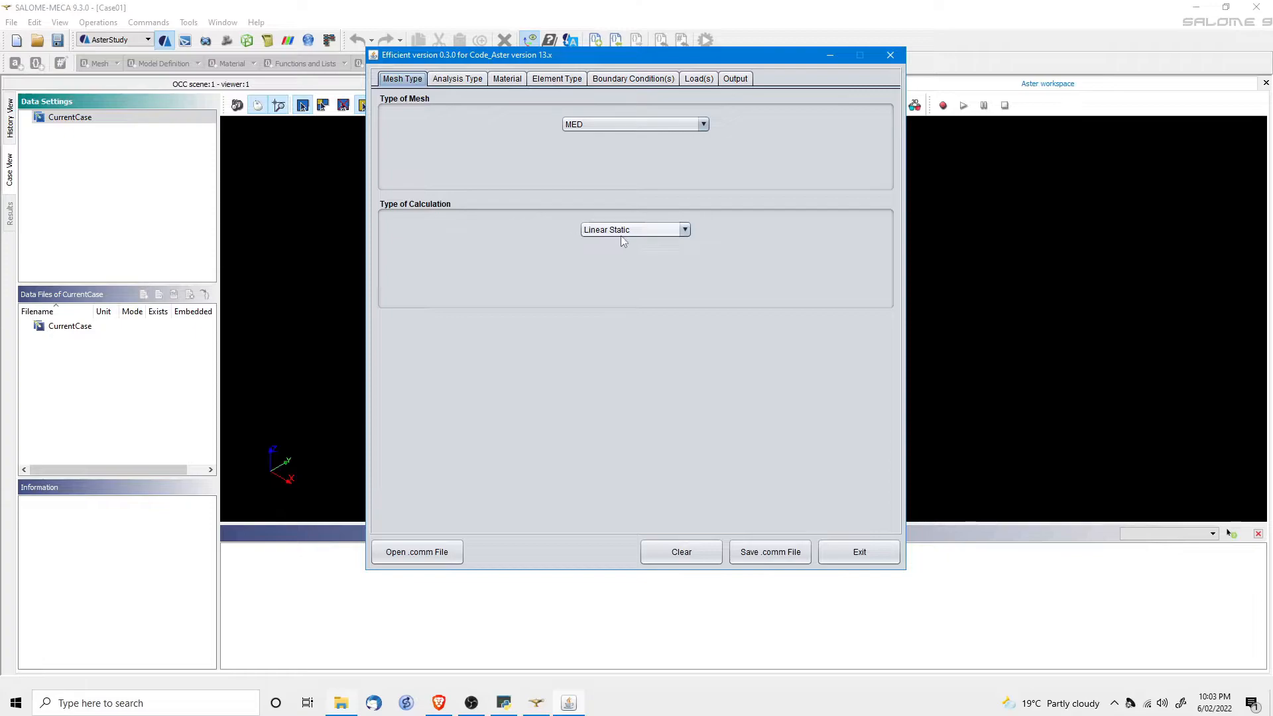
left_click(477, 80)
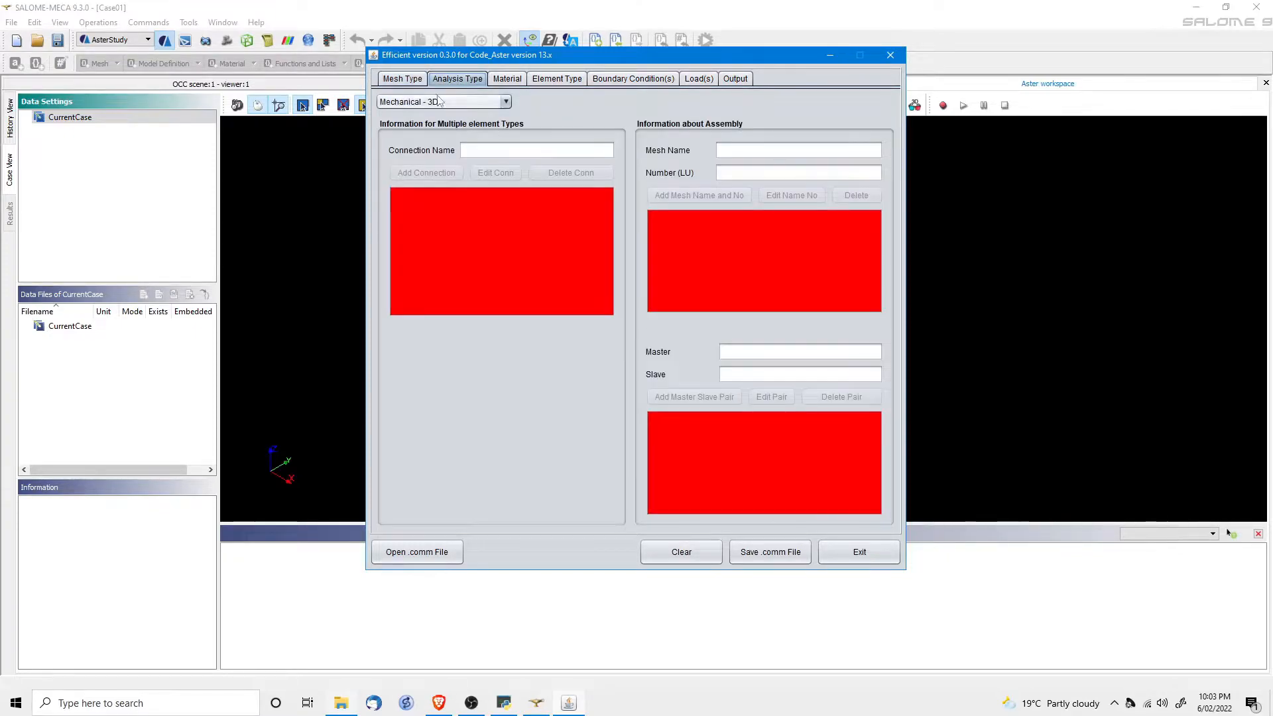
left_click(505, 79)
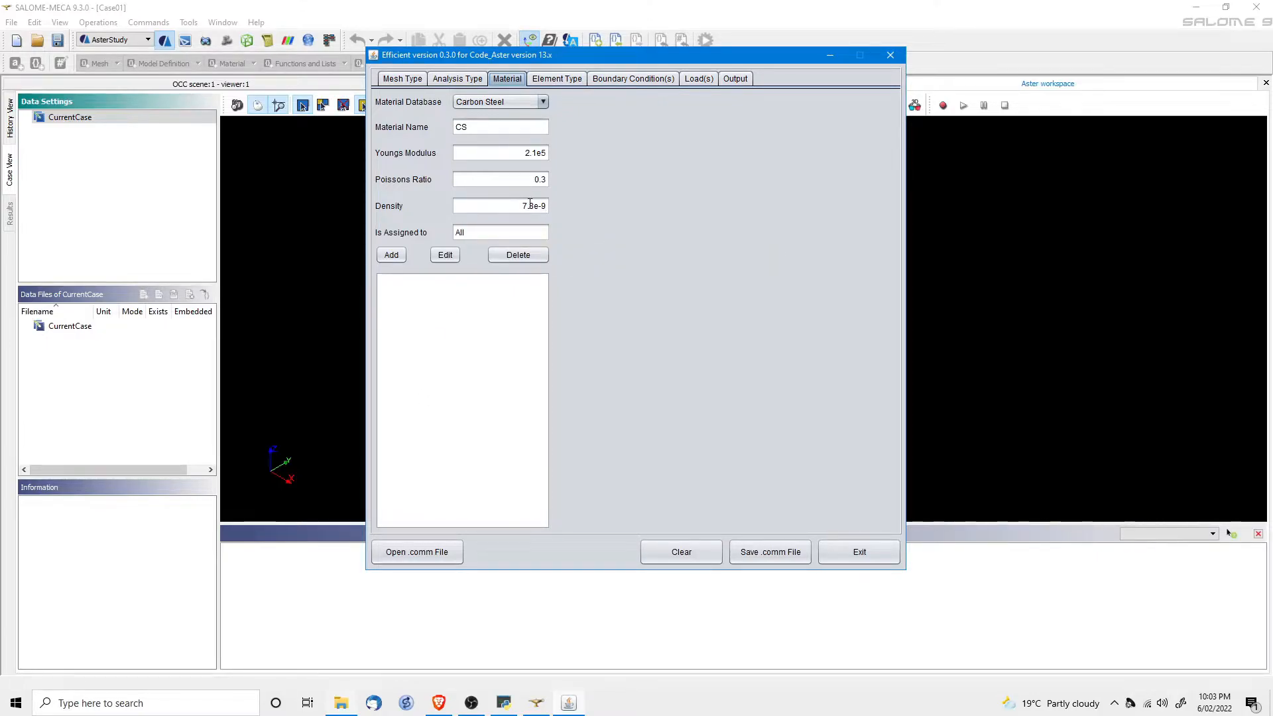
left_click(392, 258)
left_click(542, 81)
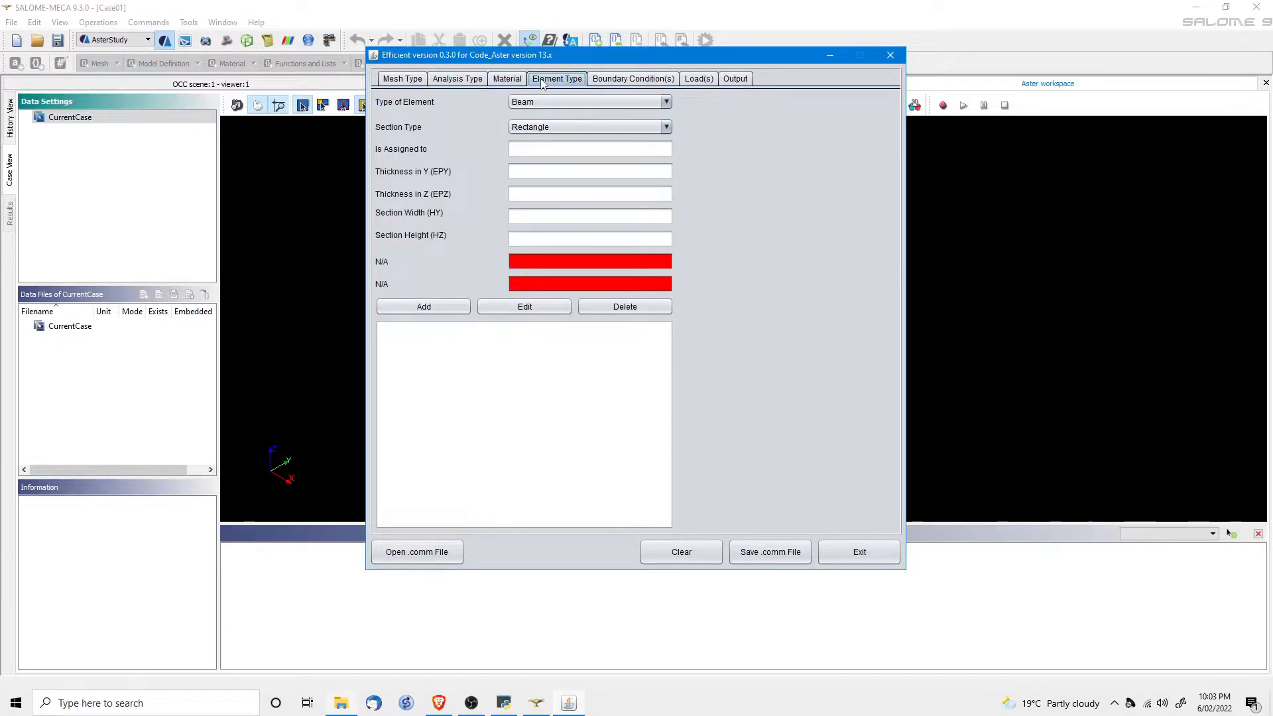
Keep Beam as the element type and add boundary condition Dz0 with DZ = 0 on group Dz0.
left_click(546, 102)
left_click(535, 107)
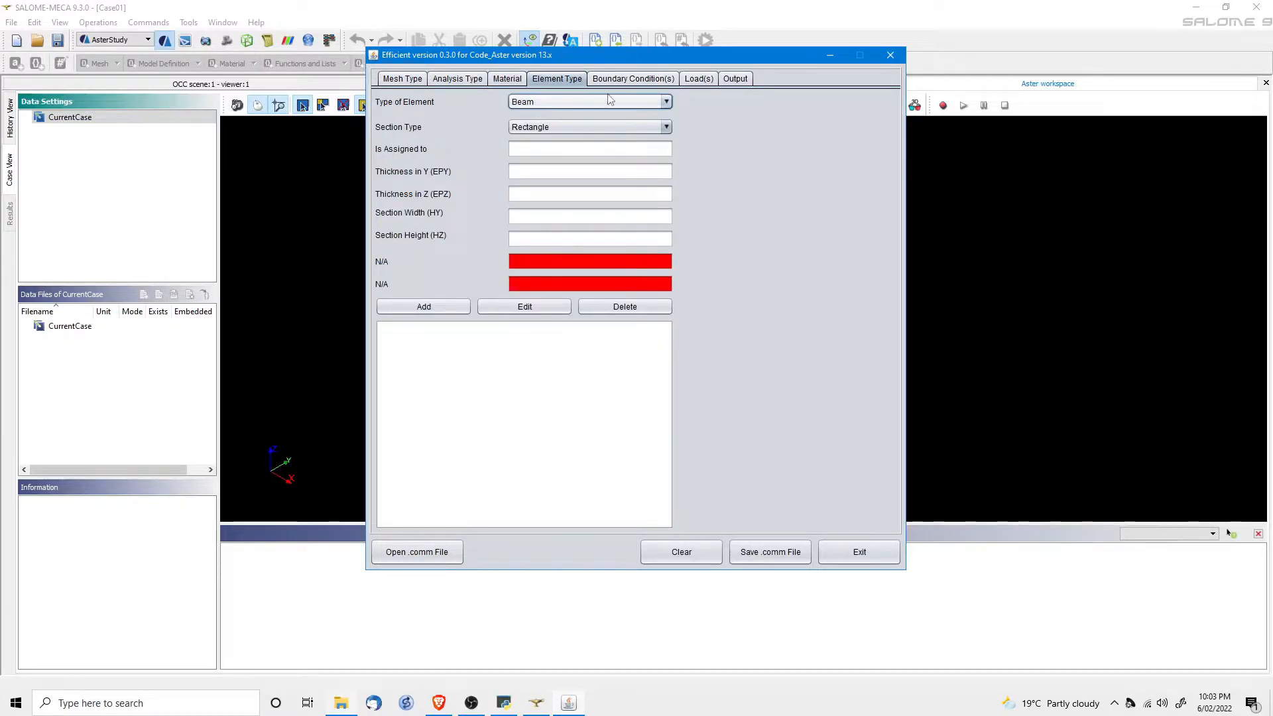
left_click(633, 79)
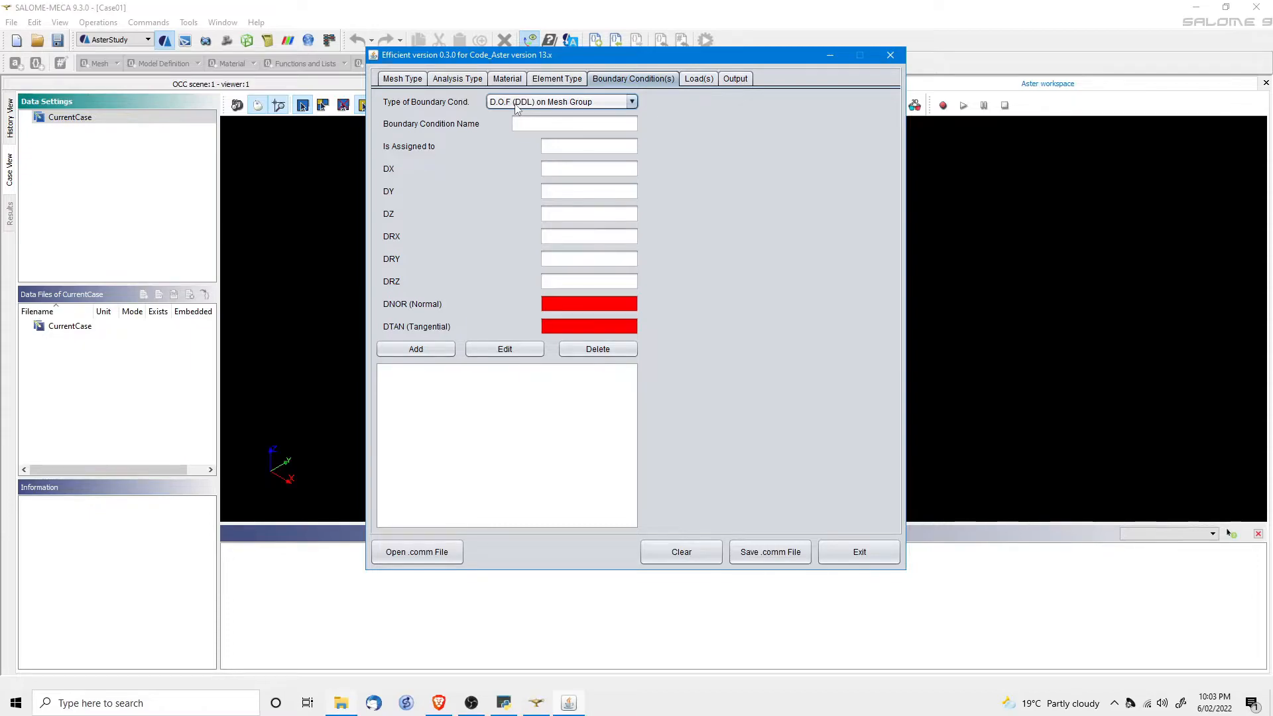
left_click(544, 125)
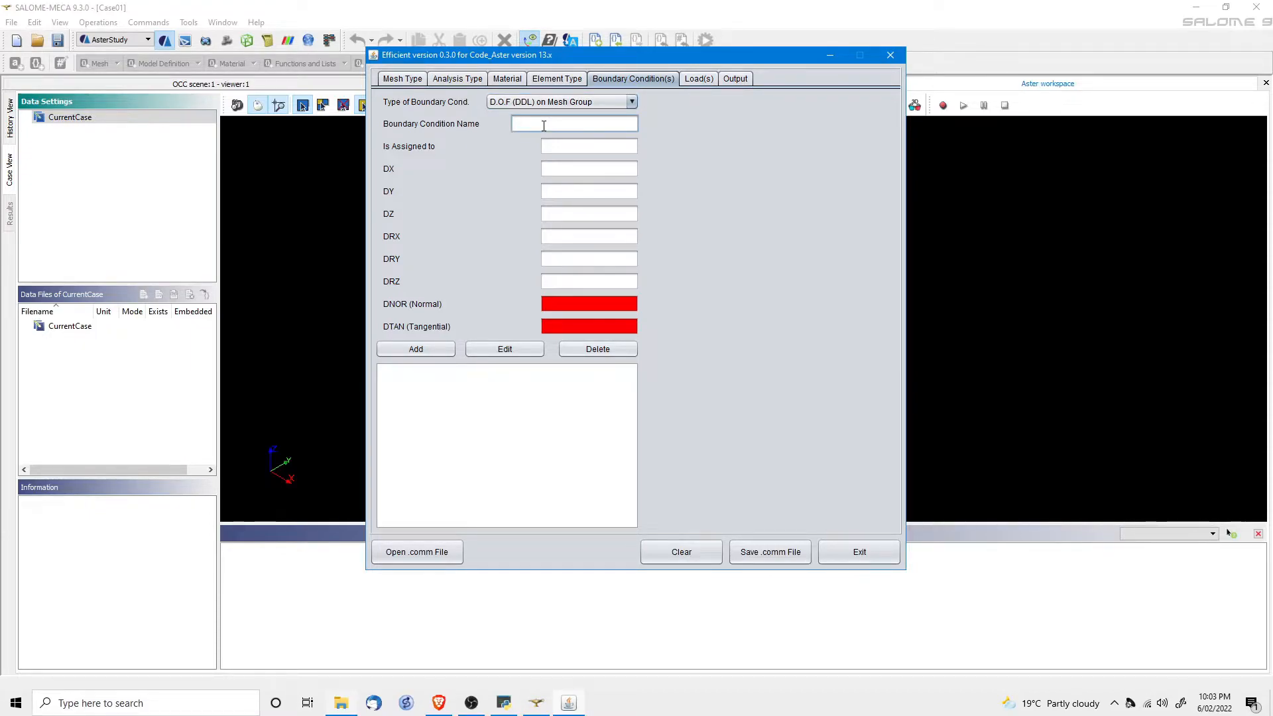
type("Dz0")
left_click(574, 153)
type("Dz0")
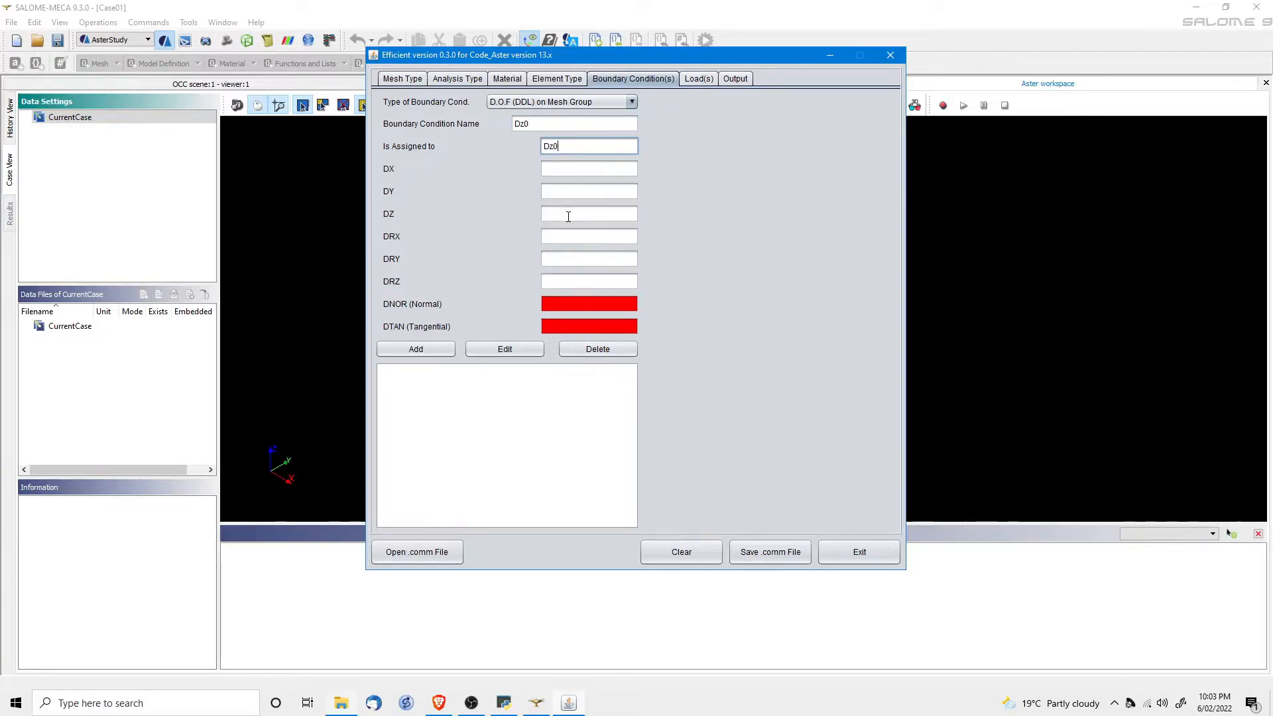
left_click(568, 215)
type("0")
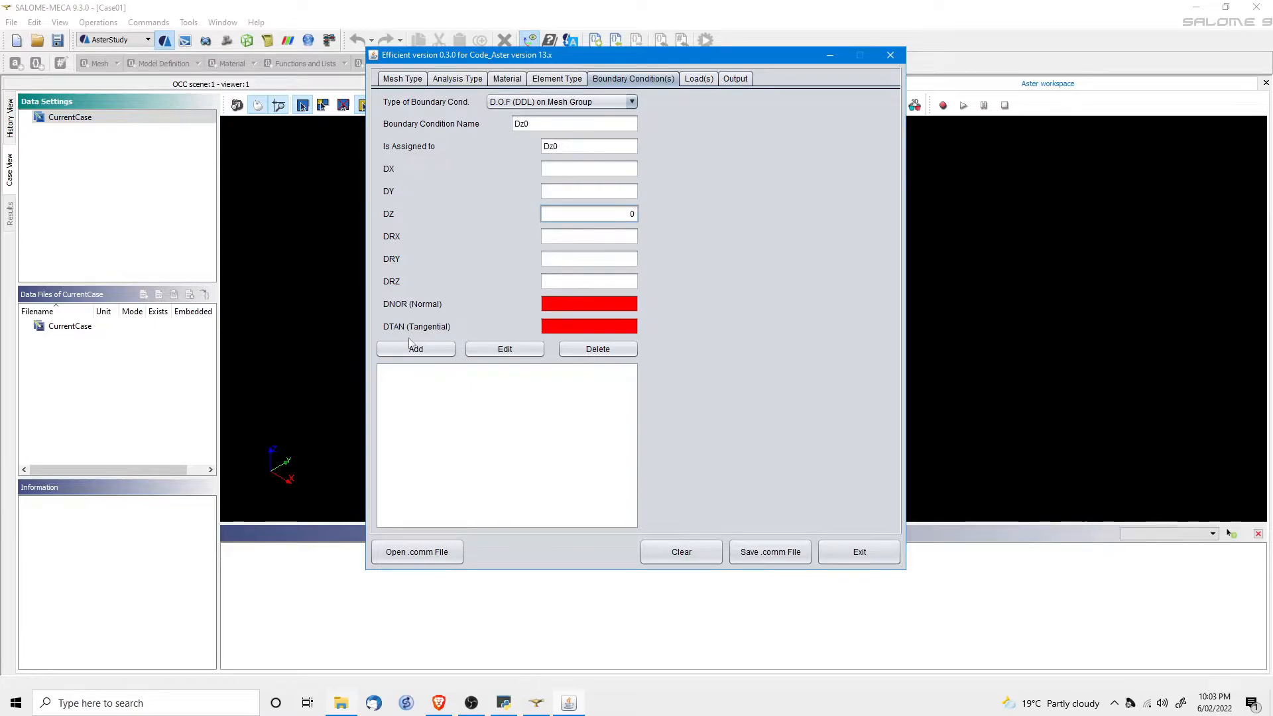
left_click(416, 347)
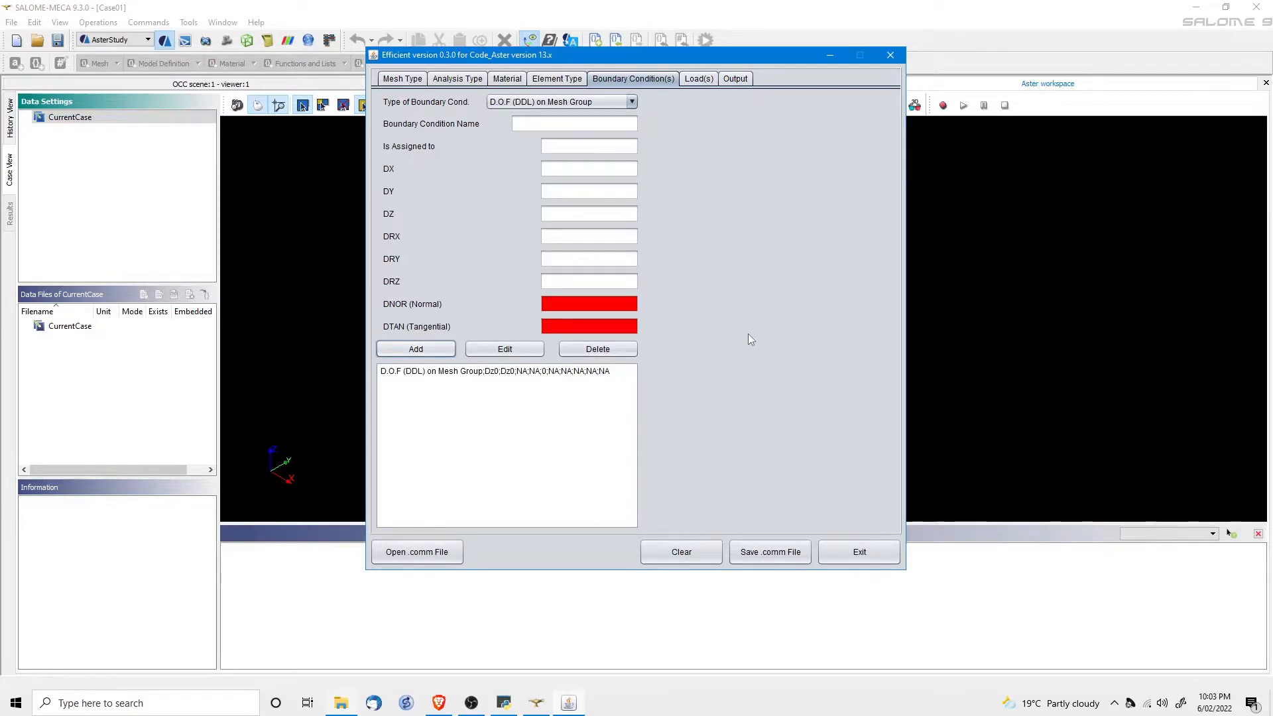
Add a Pressure load named Press of amount 1 on group Press.
left_click(698, 79)
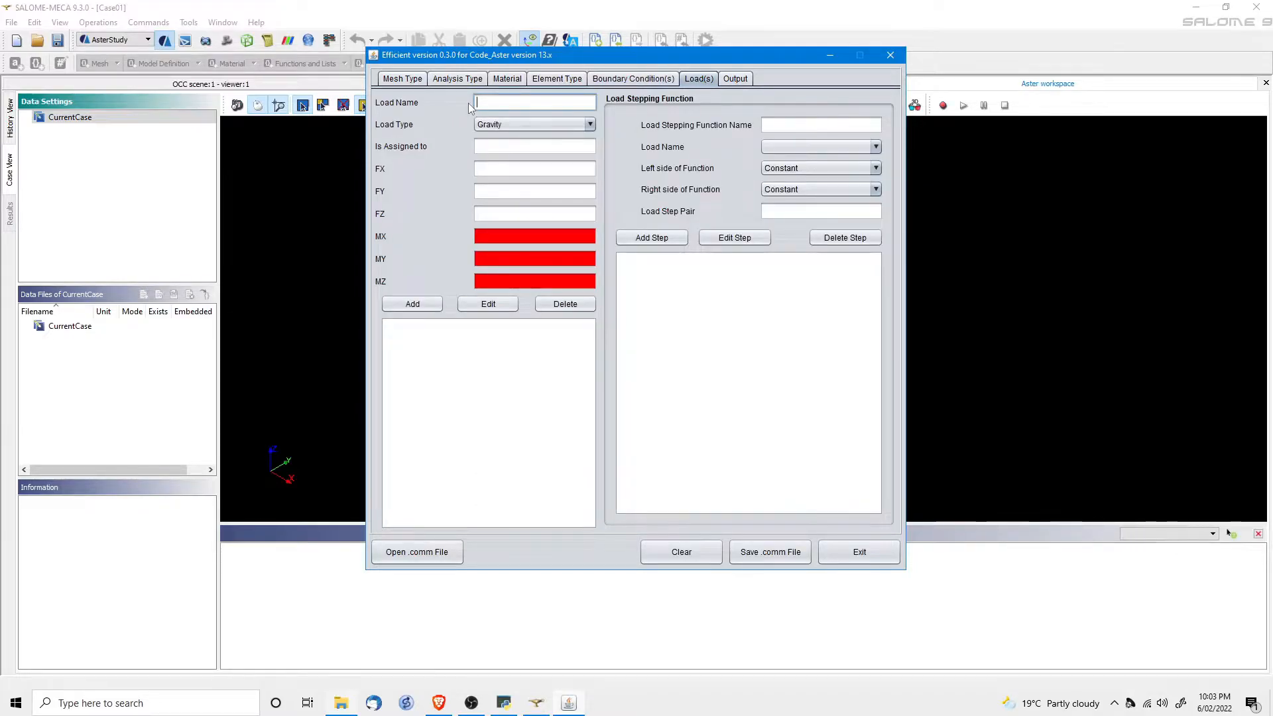
type("Press")
left_click(499, 124)
left_click(497, 153)
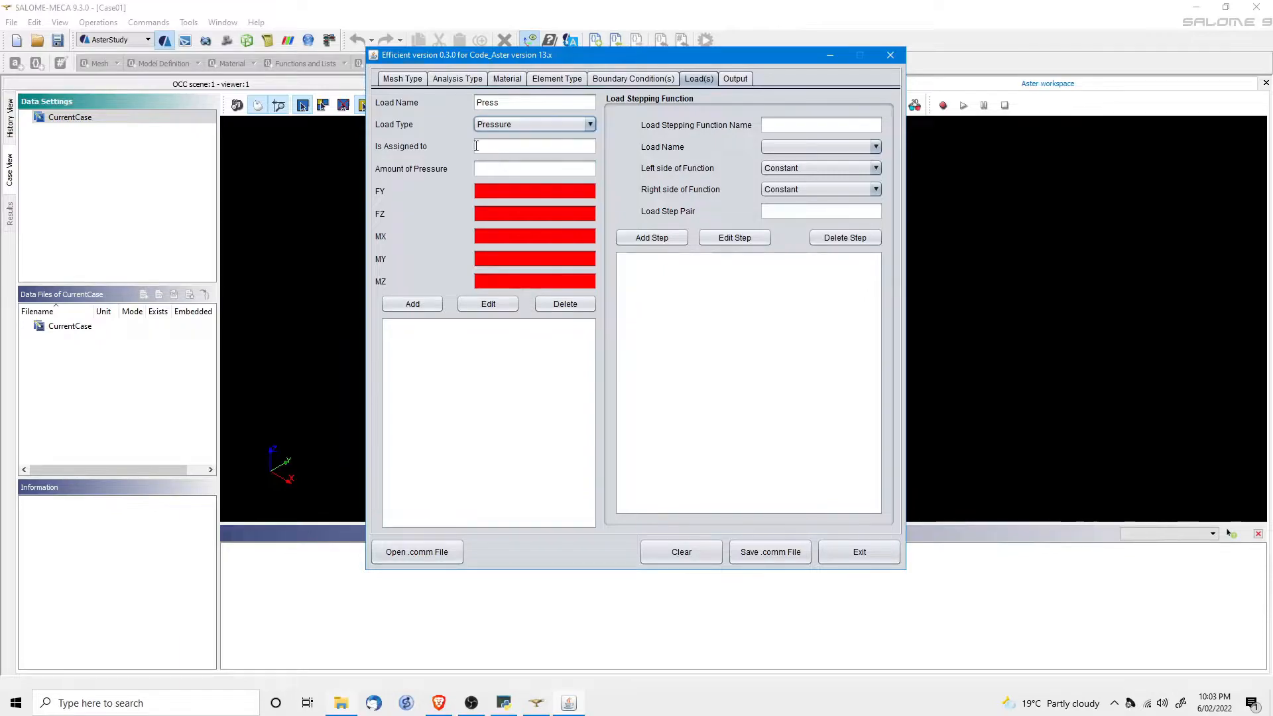
left_click(500, 150)
type("Press")
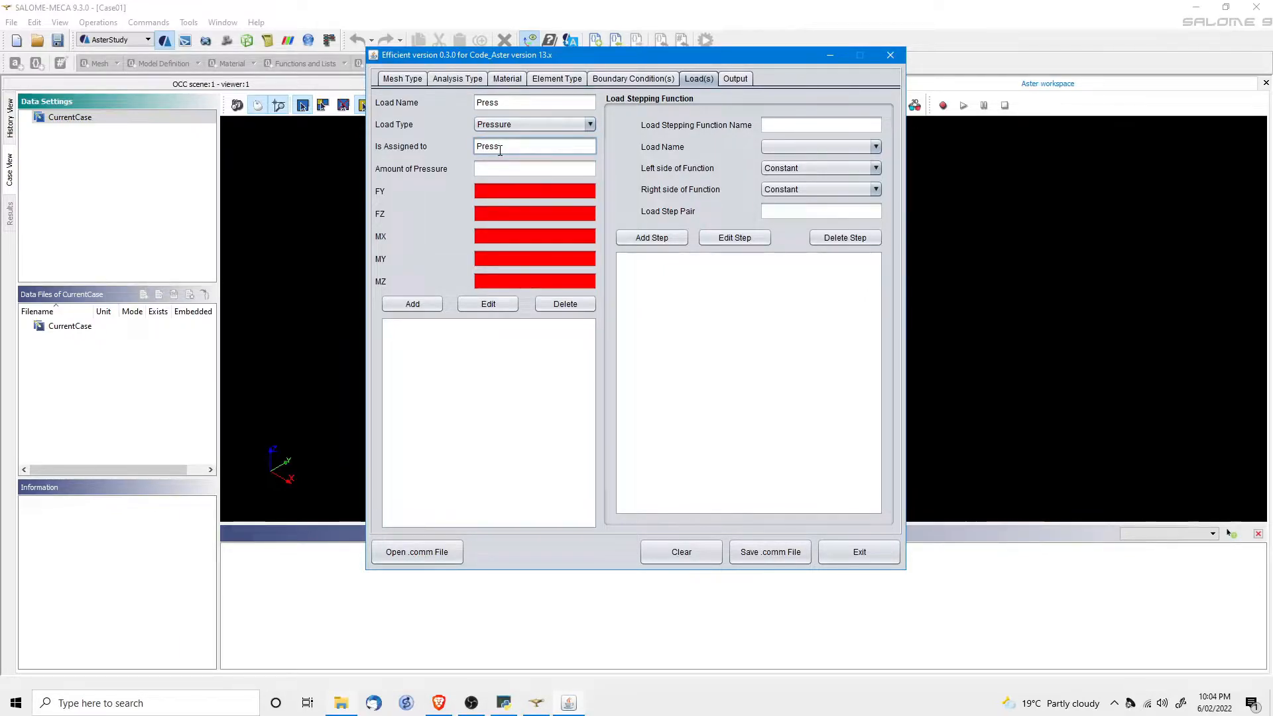
left_click(504, 170)
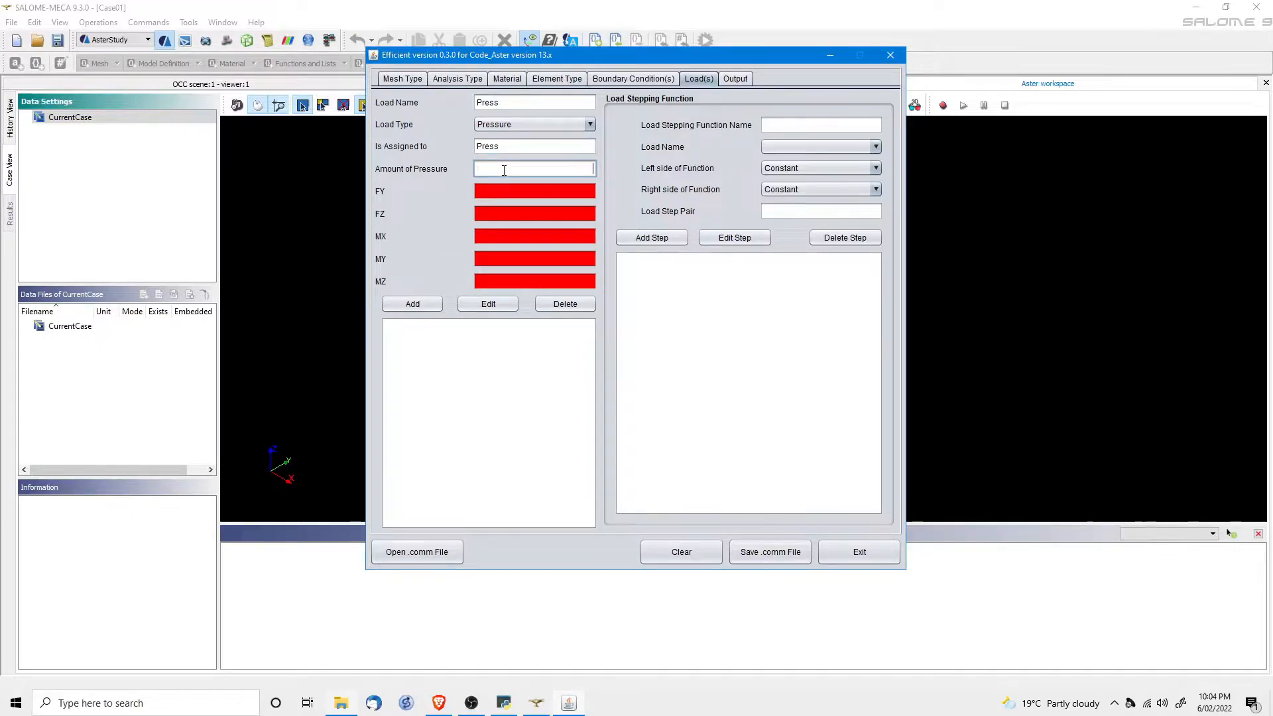
type("1")
left_click(413, 303)
left_click(736, 79)
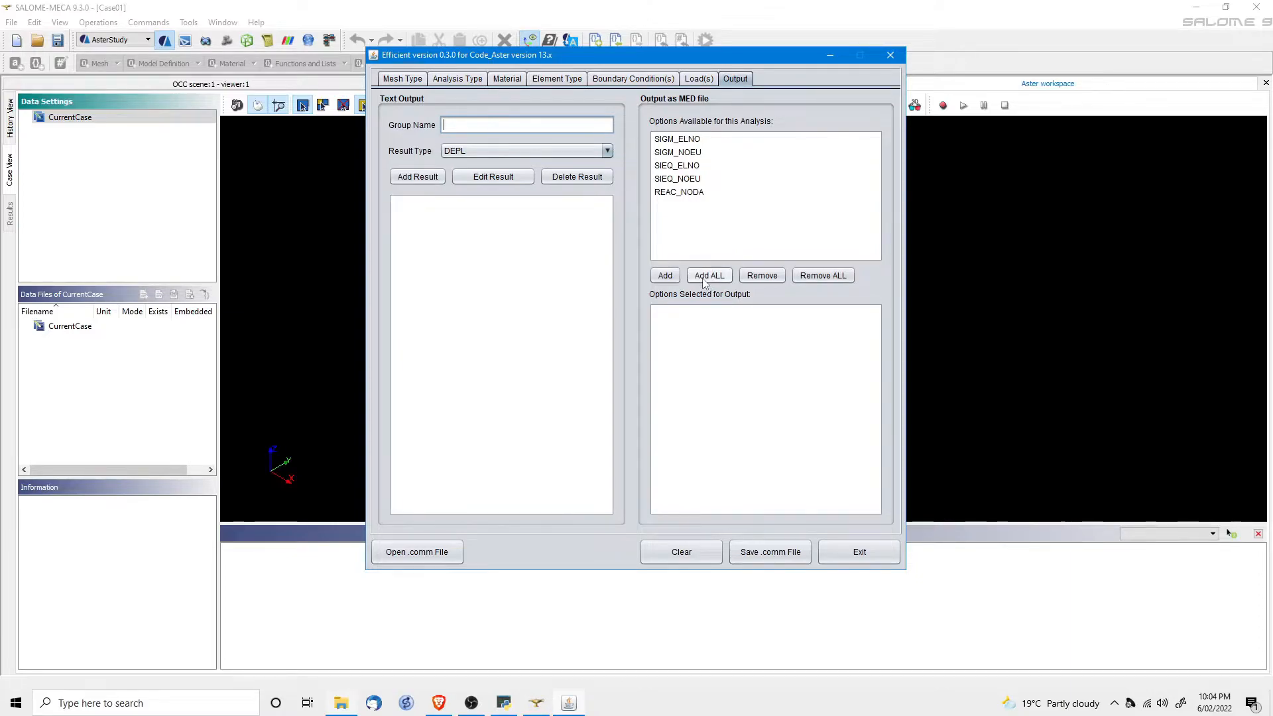
Add SIEQ_NOEU to the MED outputs and save the command file as Case01-Dz0.comm in SM/Case01.
left_click(665, 179)
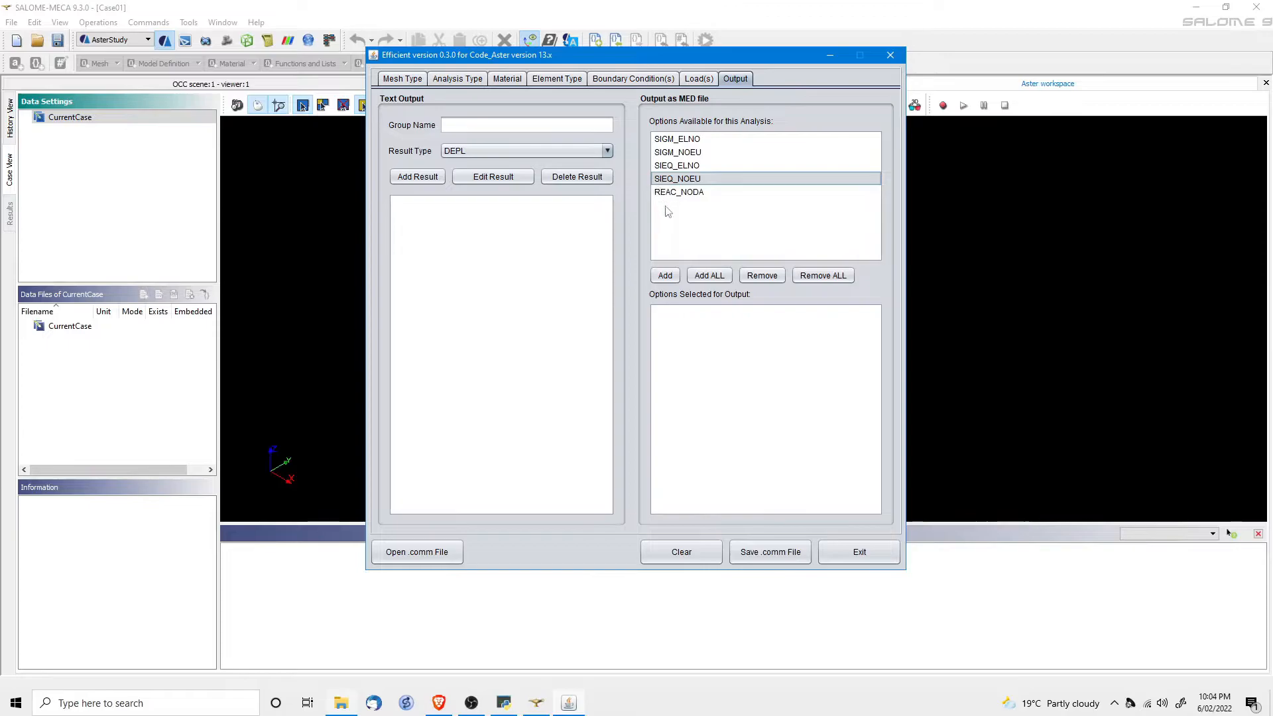
left_click(666, 276)
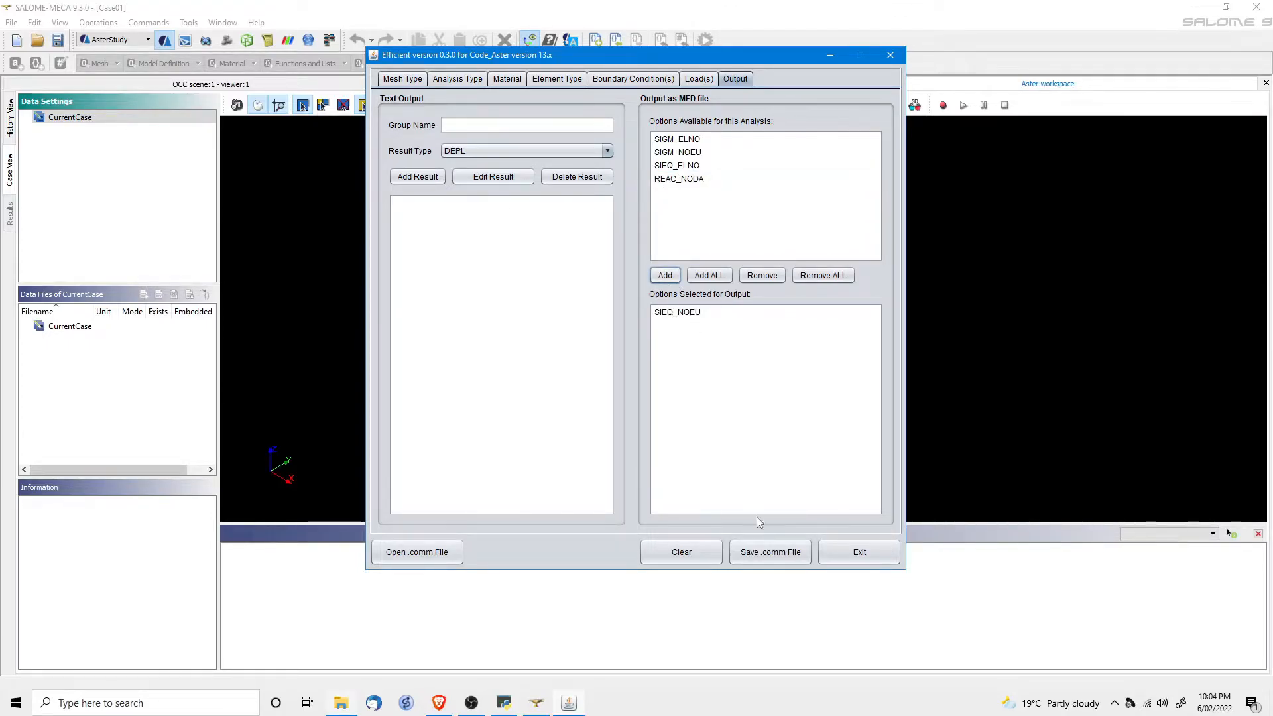
left_click(769, 552)
left_click(480, 297)
double_click(479, 297)
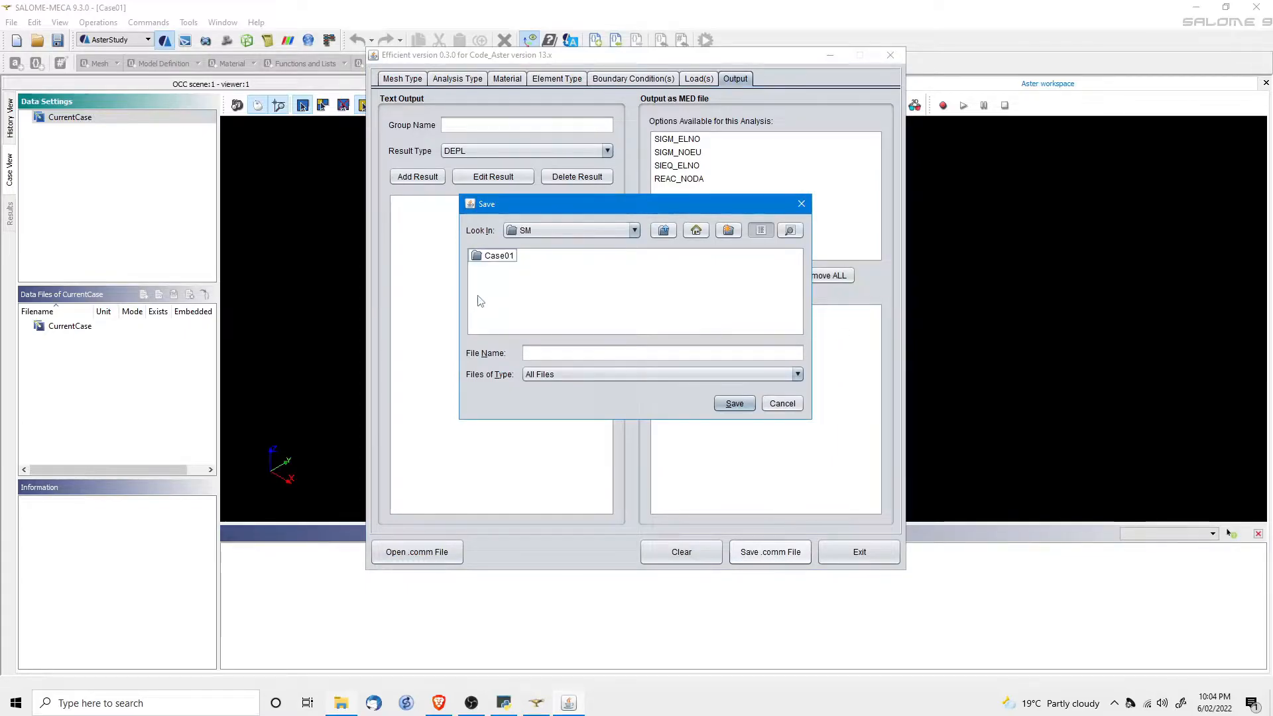
double_click(490, 258)
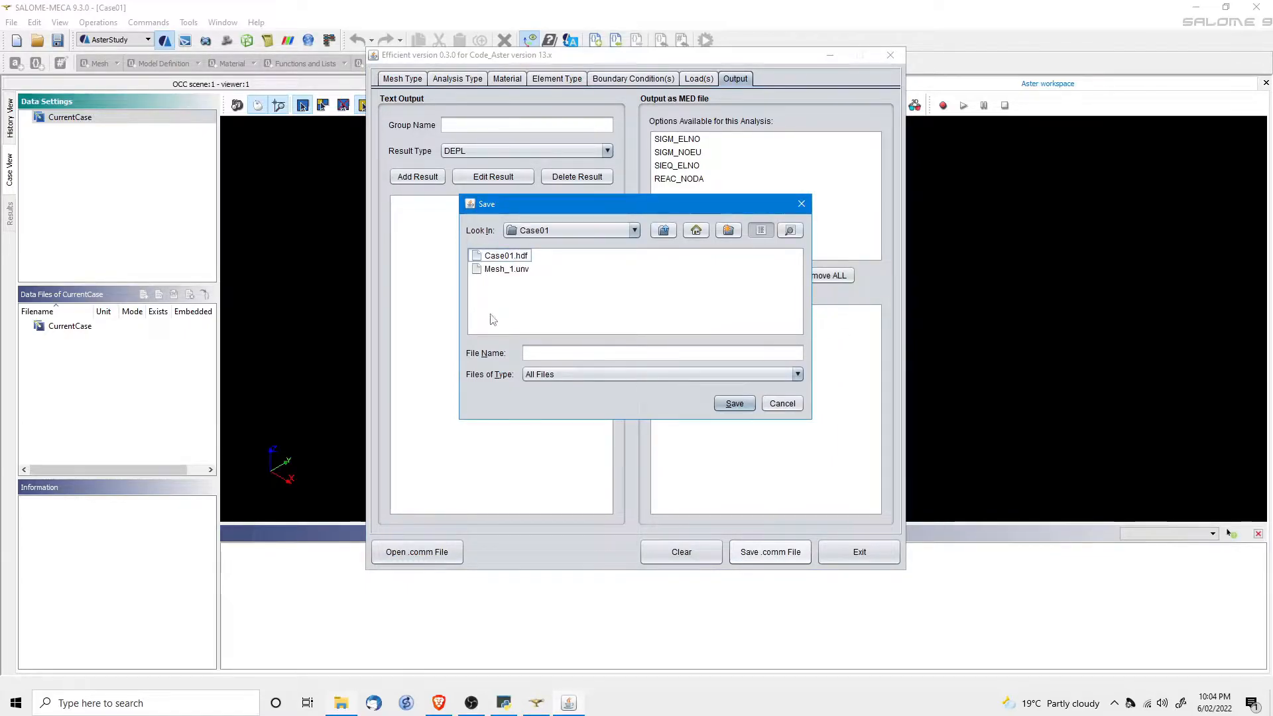
left_click(541, 352)
type("Case01")
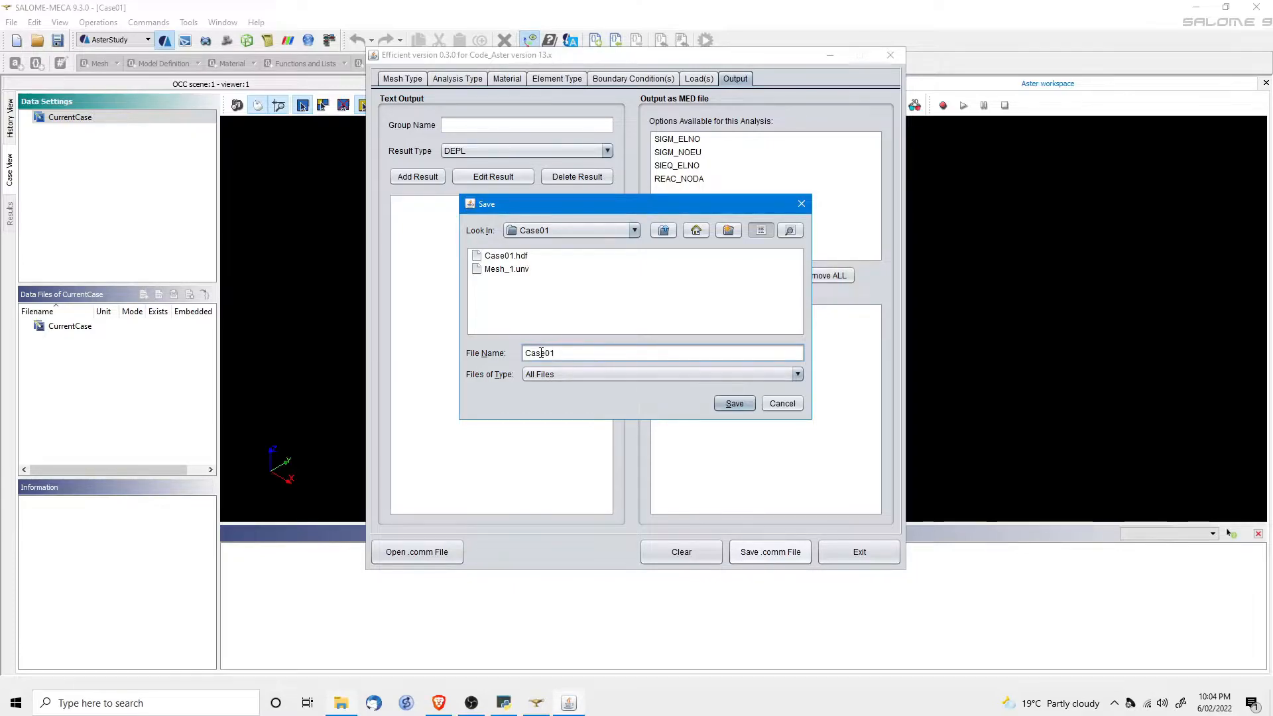
type("-Dz0.comm")
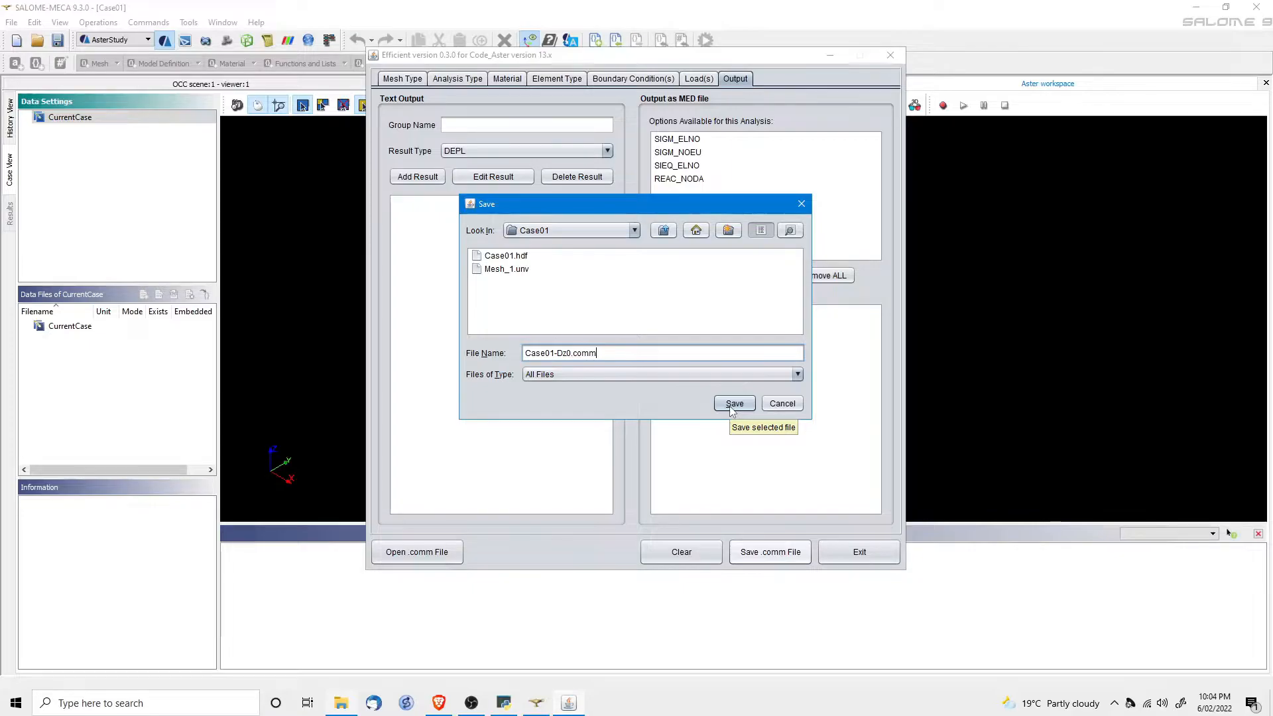
left_click(732, 405)
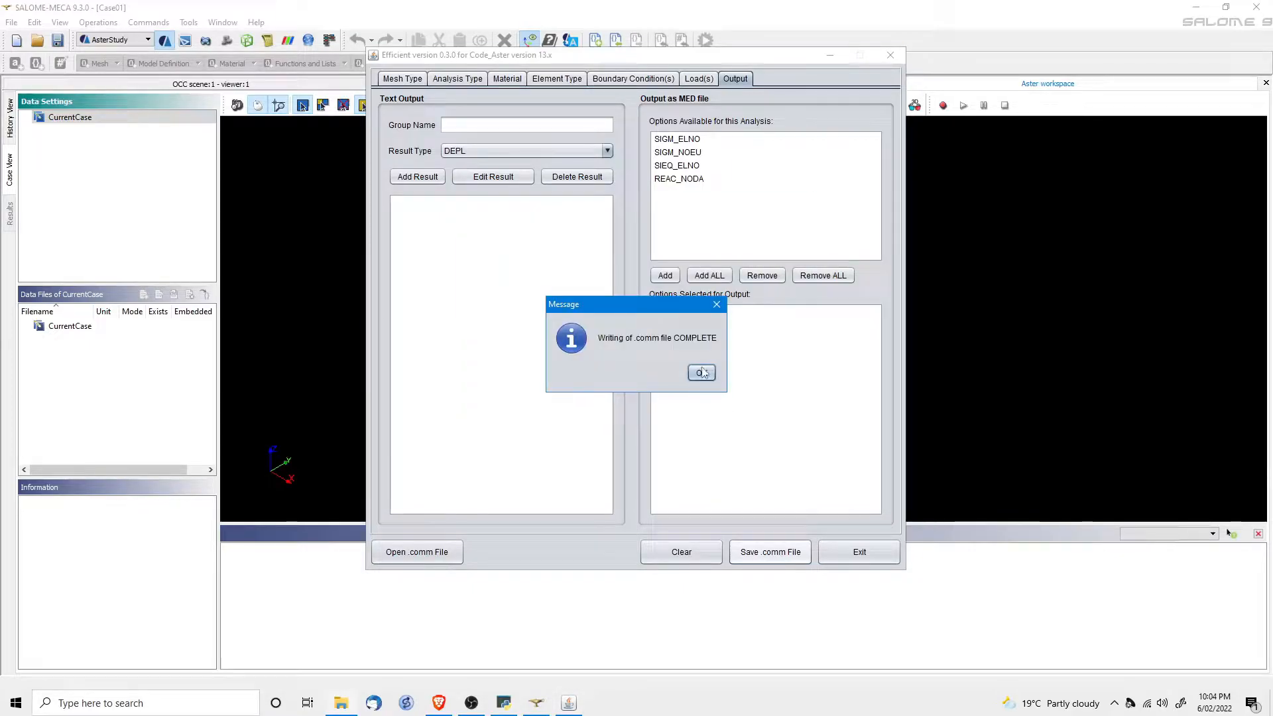
left_click(701, 373)
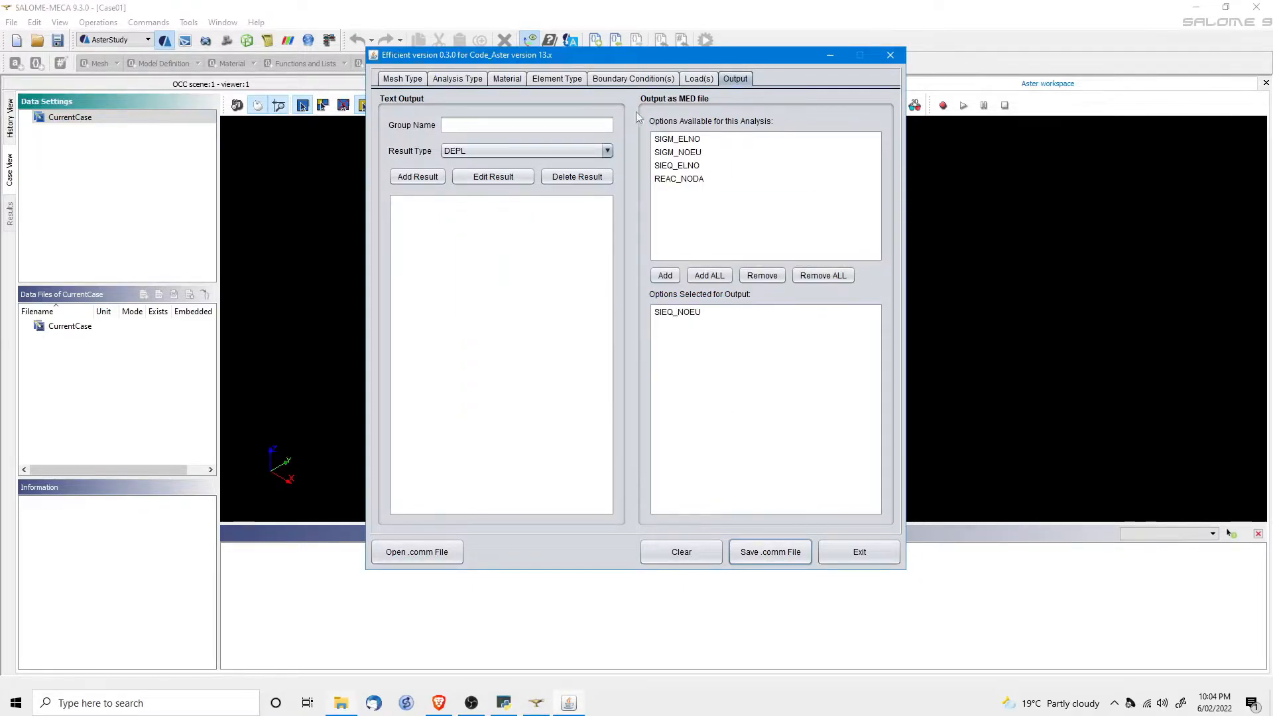
left_click(618, 80)
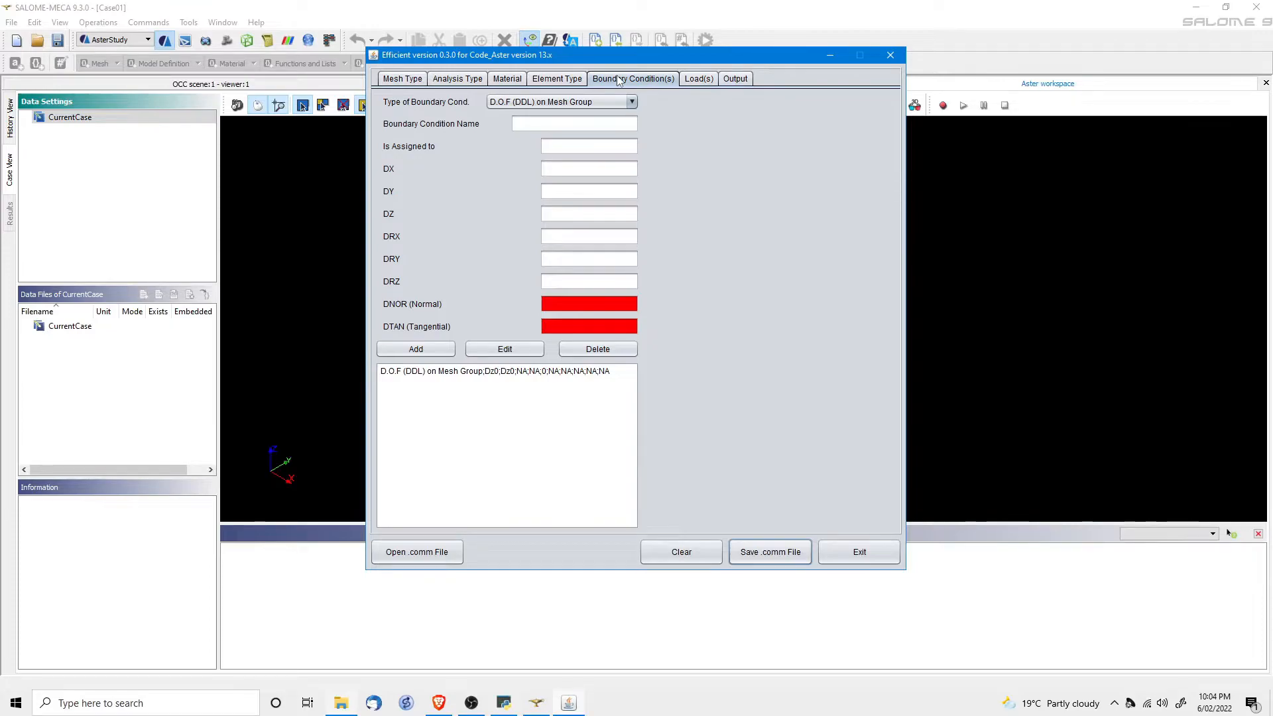
Add boundary condition Dy0 fixing DY to 0 on group Dy0.
left_click(539, 126)
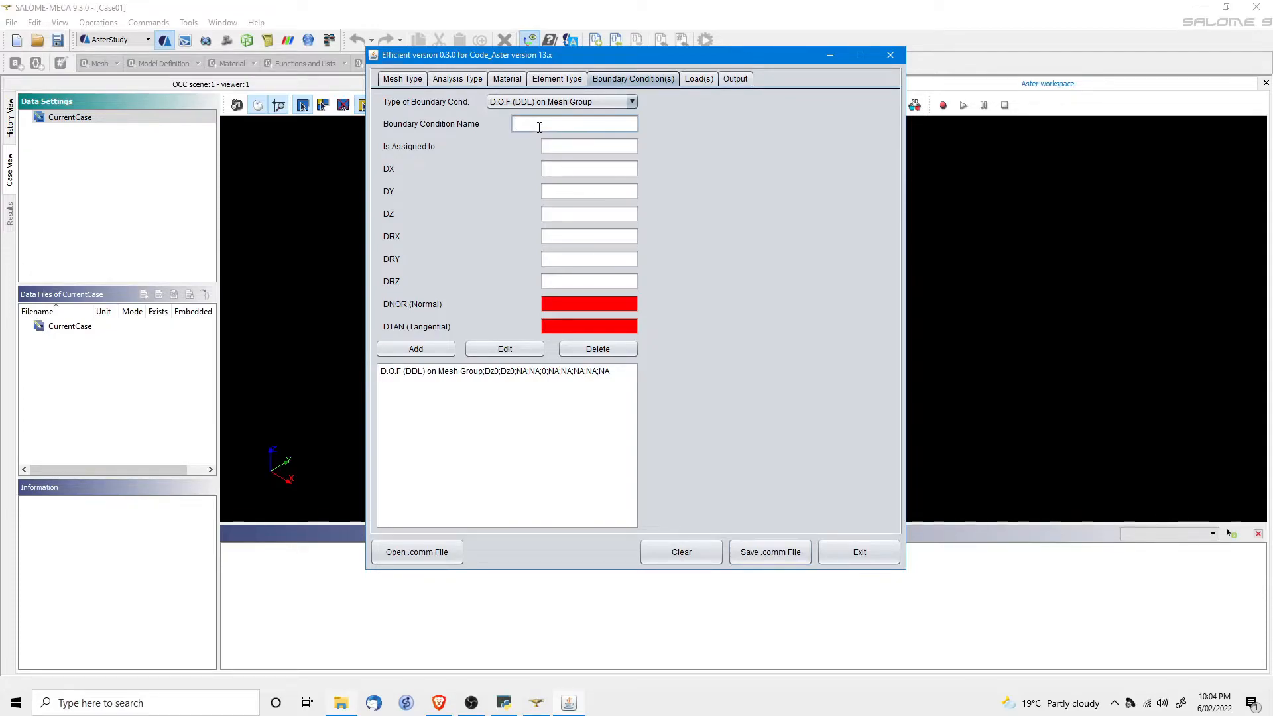
type("Dy0")
key("Tab")
type("D")
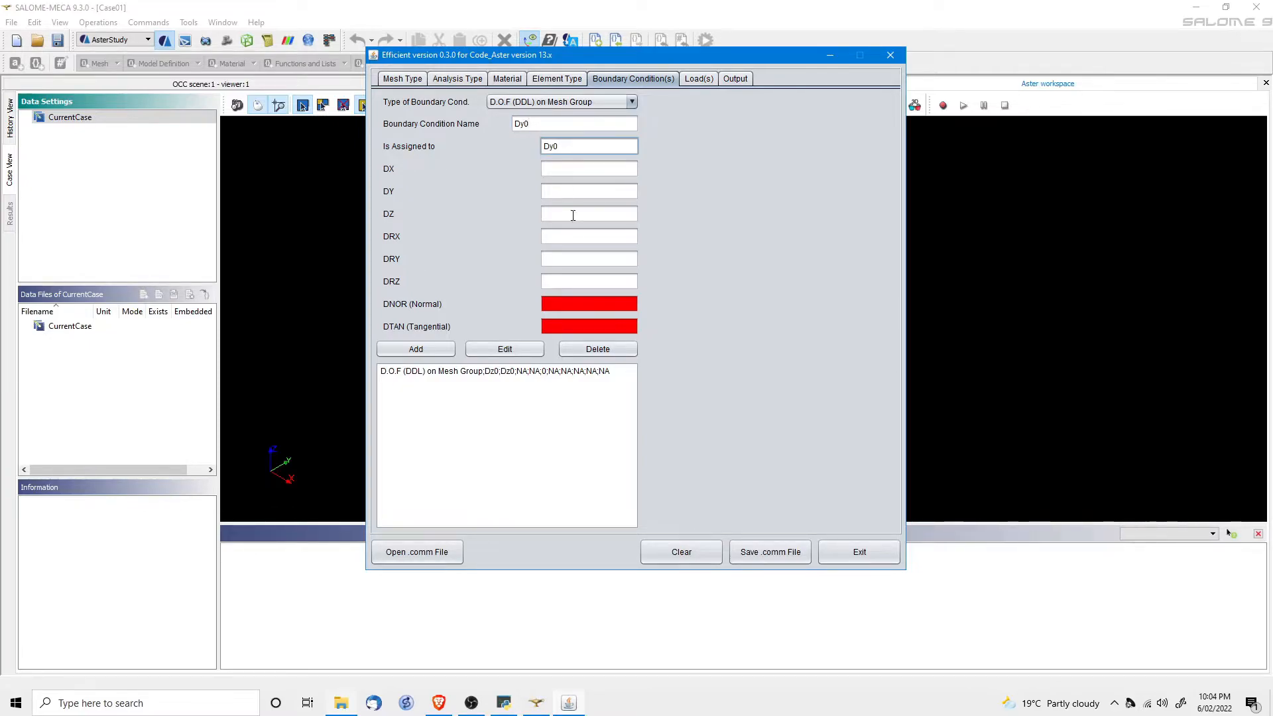
key("Tab")
key("Tab")
type("0")
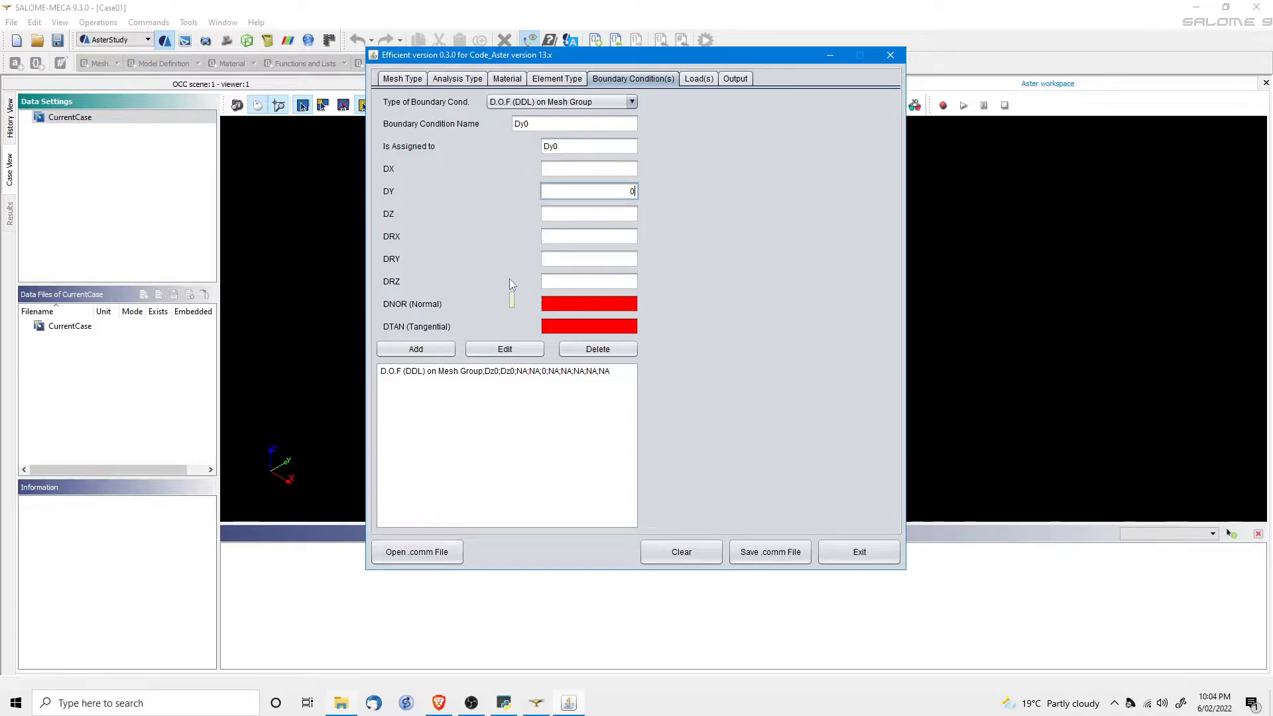
left_click(428, 350)
Add boundary condition Dx0 fixing DX to 0 on group Dx0.
left_click(532, 124)
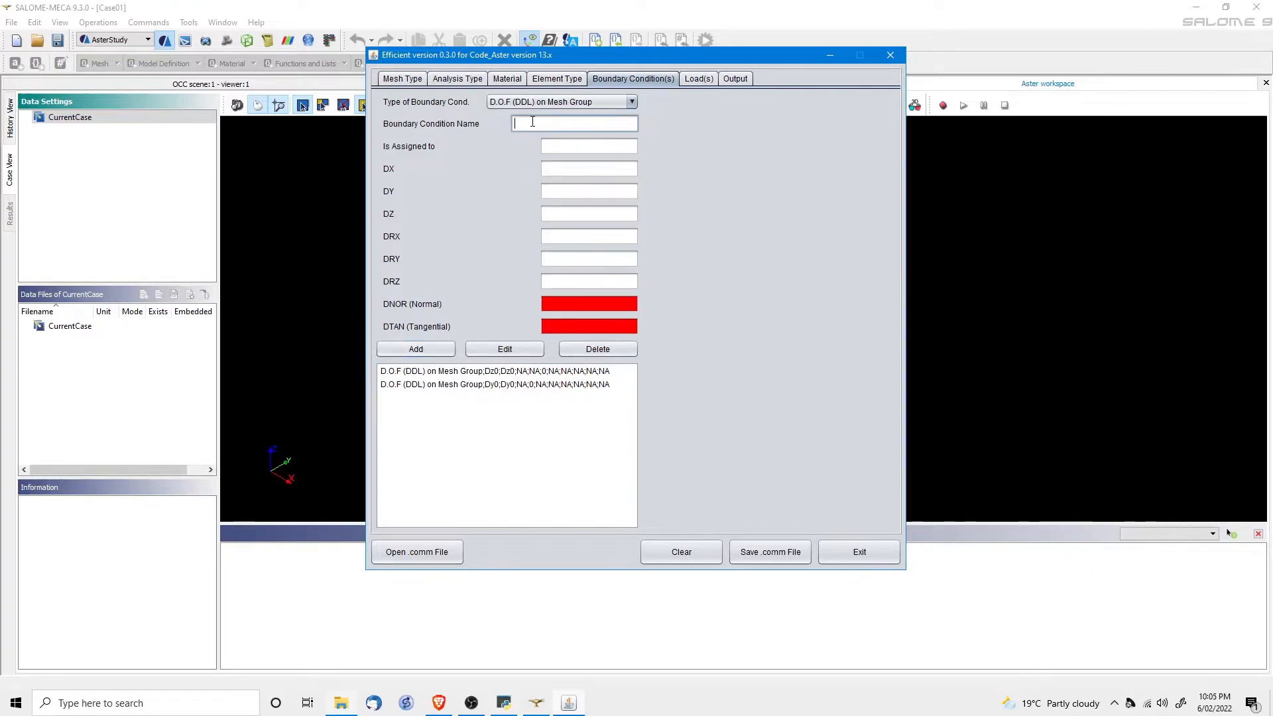
key("Tab")
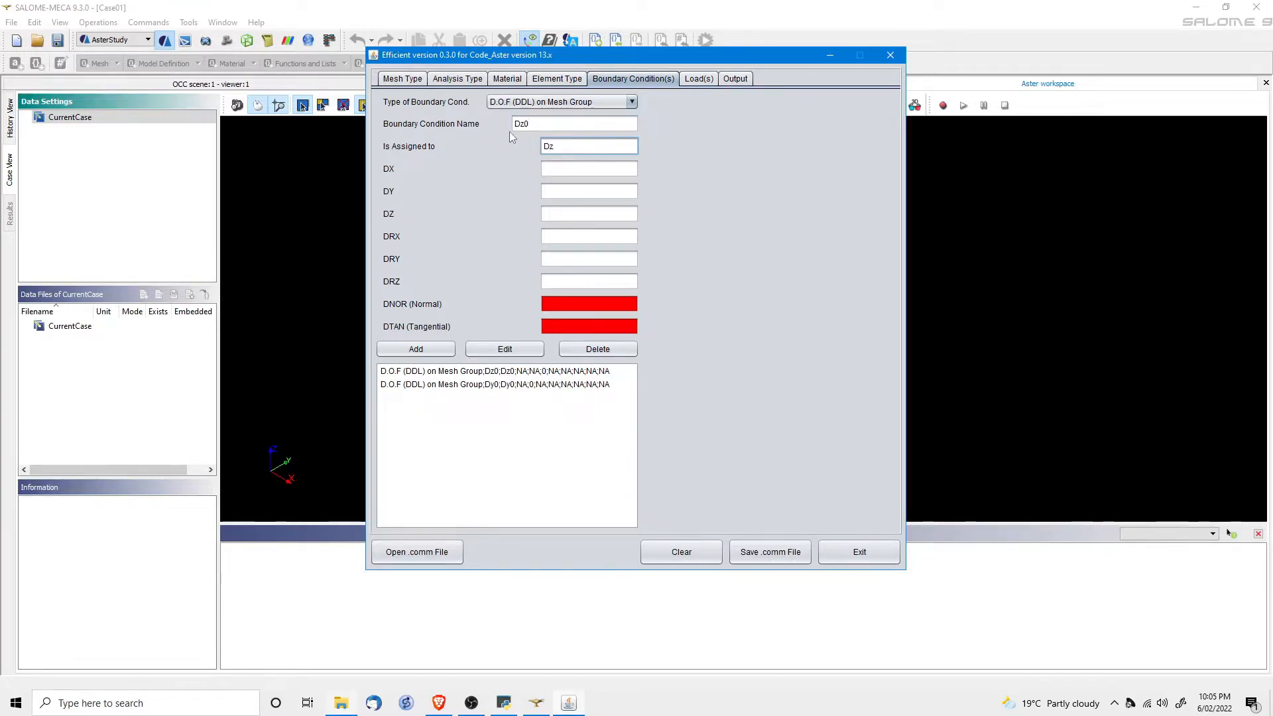
left_click(519, 123)
key("Delete")
type("x")
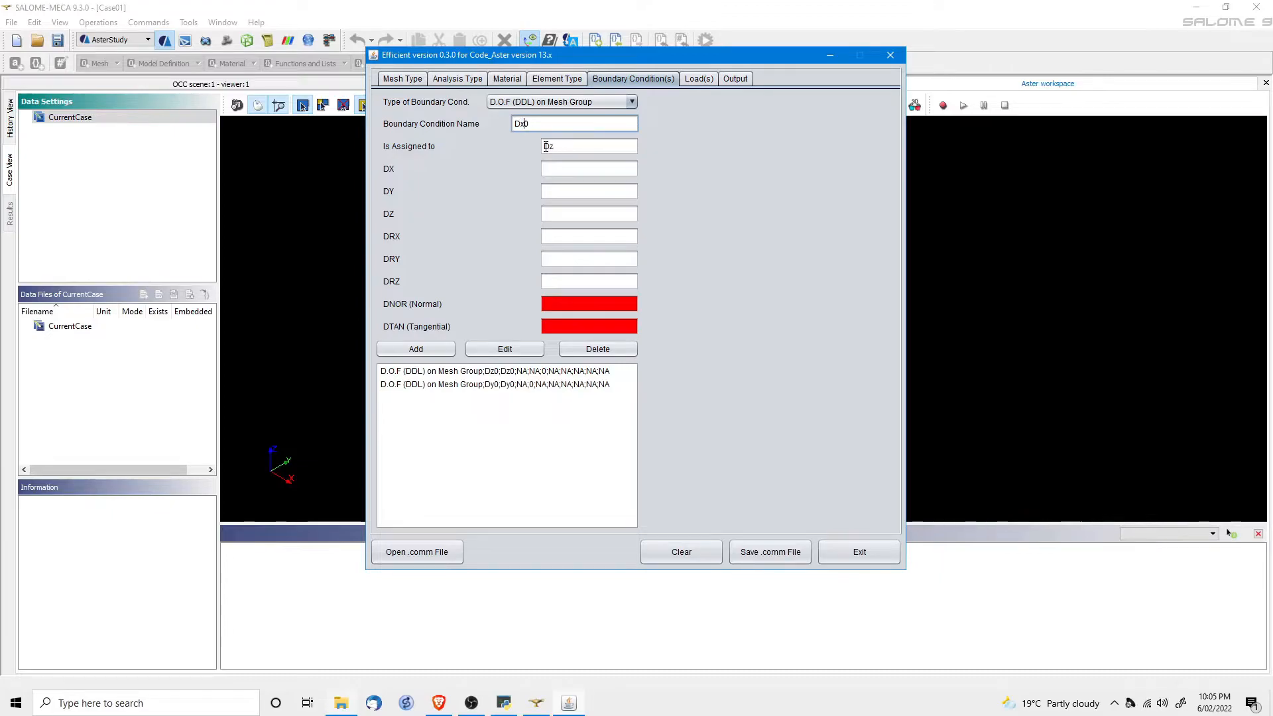
left_click_drag(550, 147, 568, 146)
key("Tab")
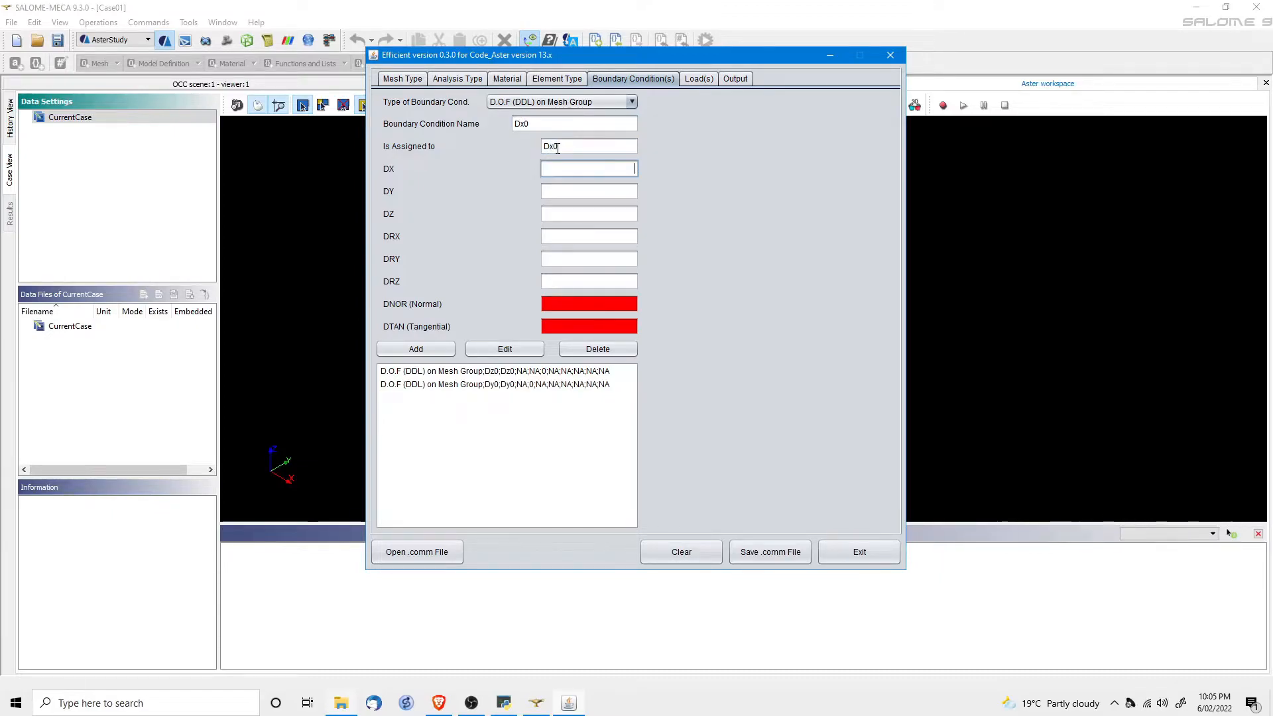
left_click(422, 349)
Save the updated command file as Case01-DxDyDz0.comm.
left_click(699, 78)
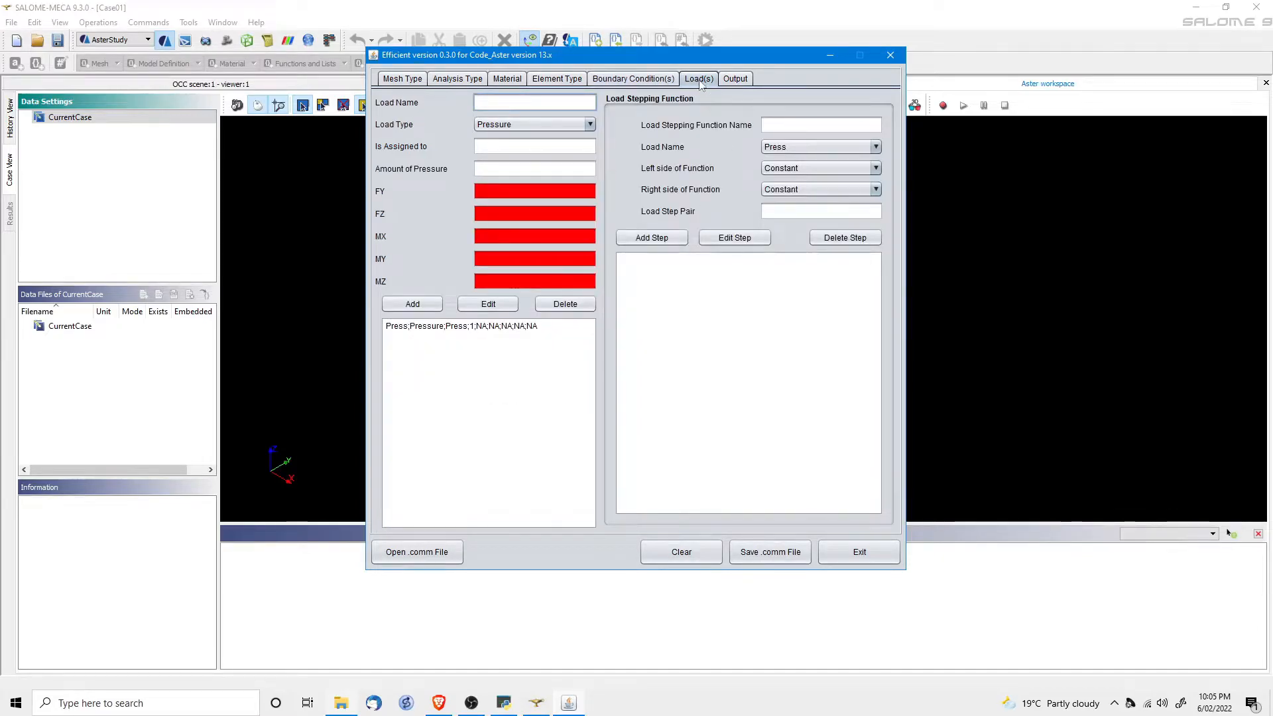
left_click(735, 79)
left_click(762, 552)
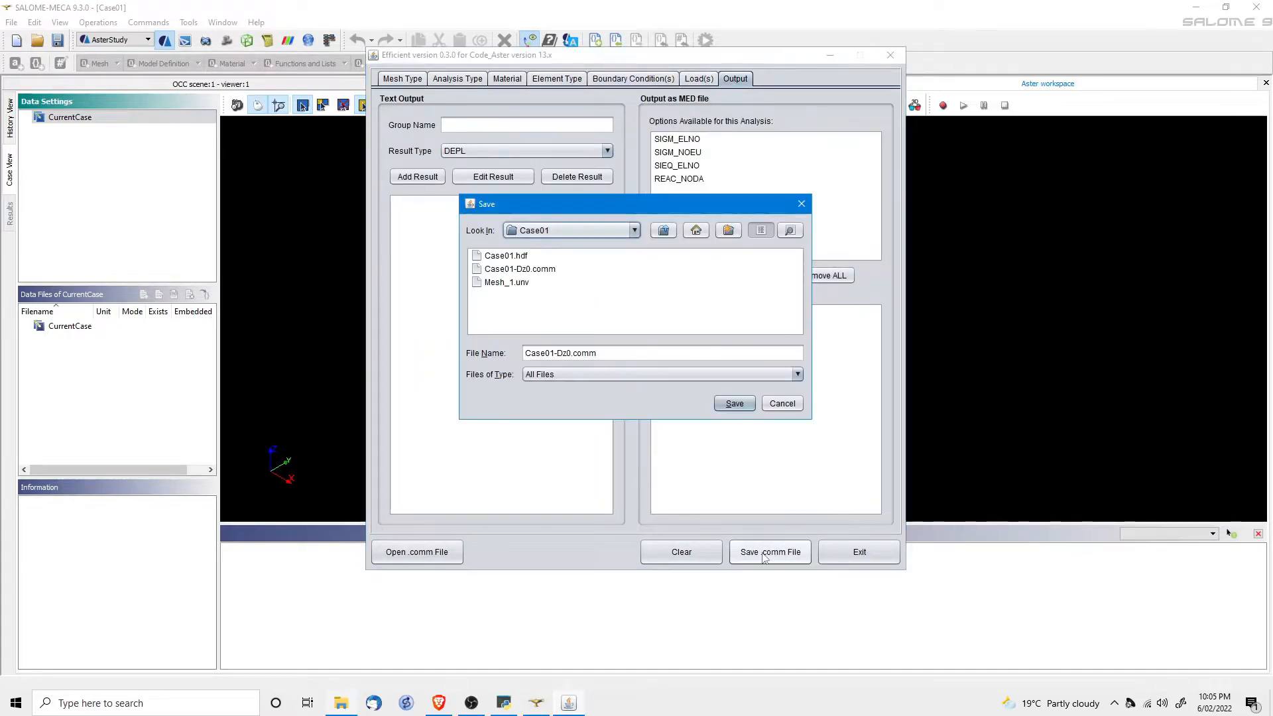
left_click(559, 353)
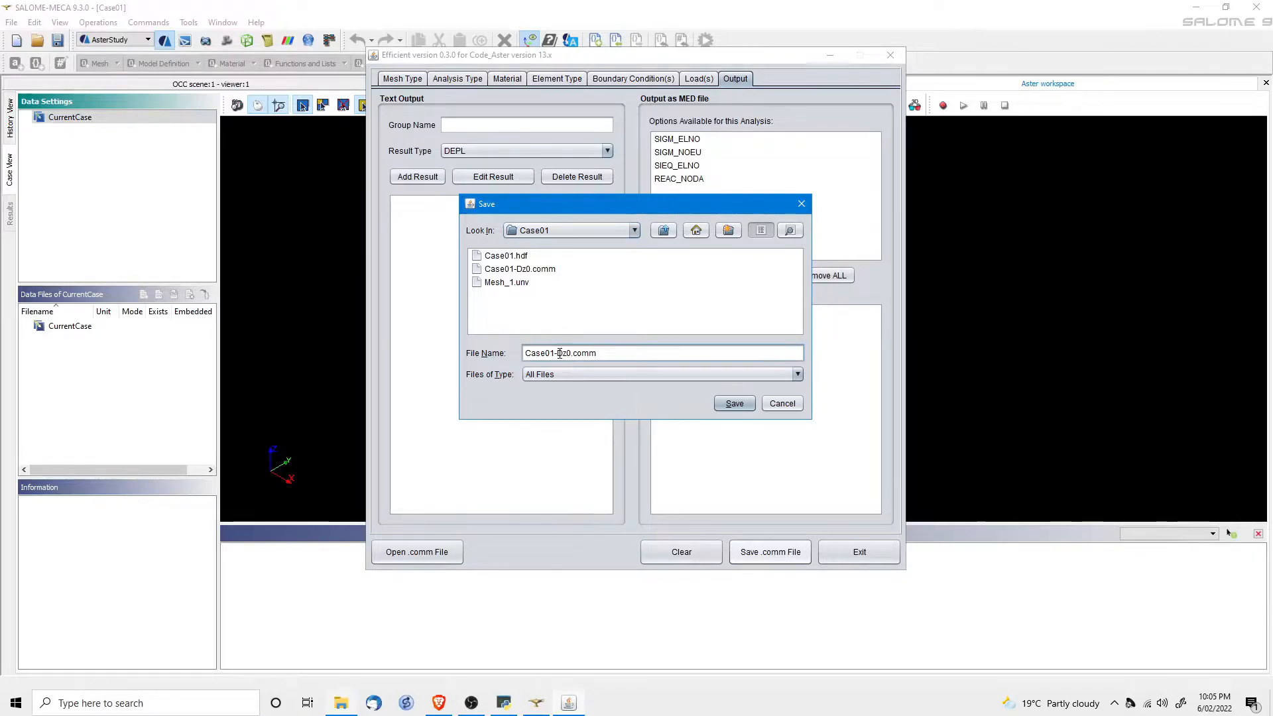
type("DxDy")
left_click(733, 404)
left_click(701, 372)
Delete the three existing boundary conditions Dz0, Dy0 and Dx0.
left_click(633, 78)
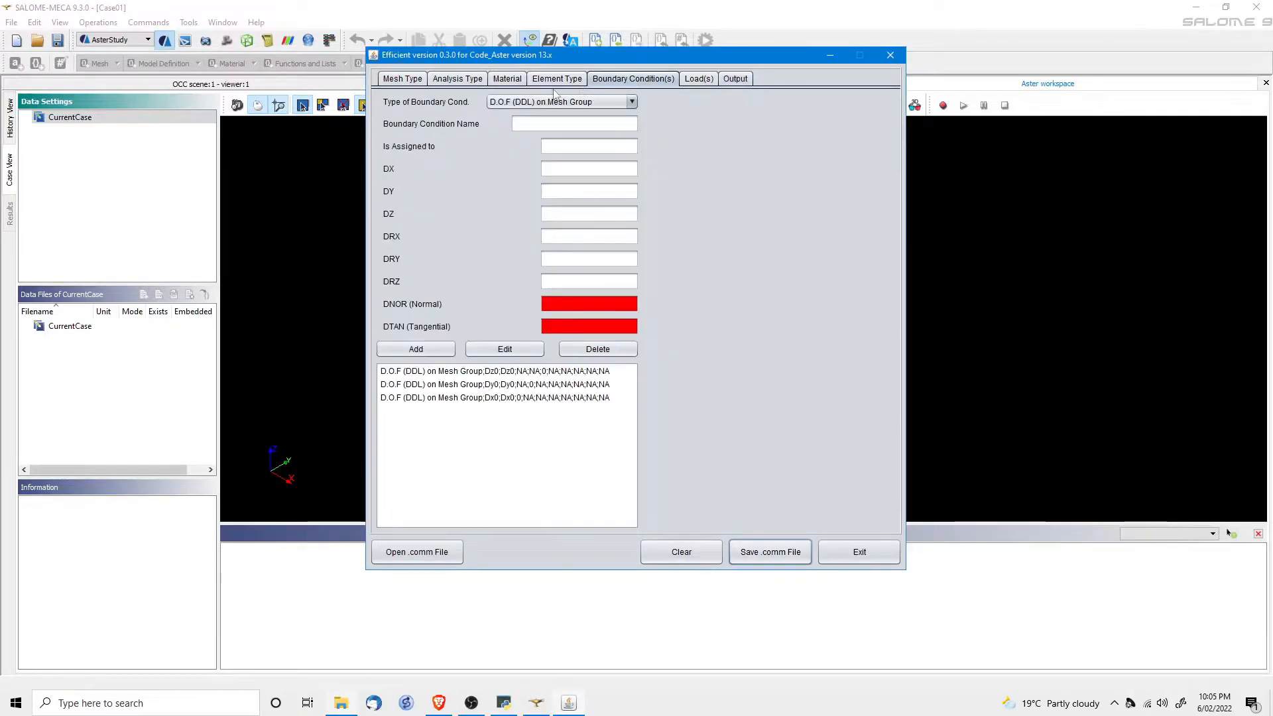
left_click(428, 372)
left_click(583, 350)
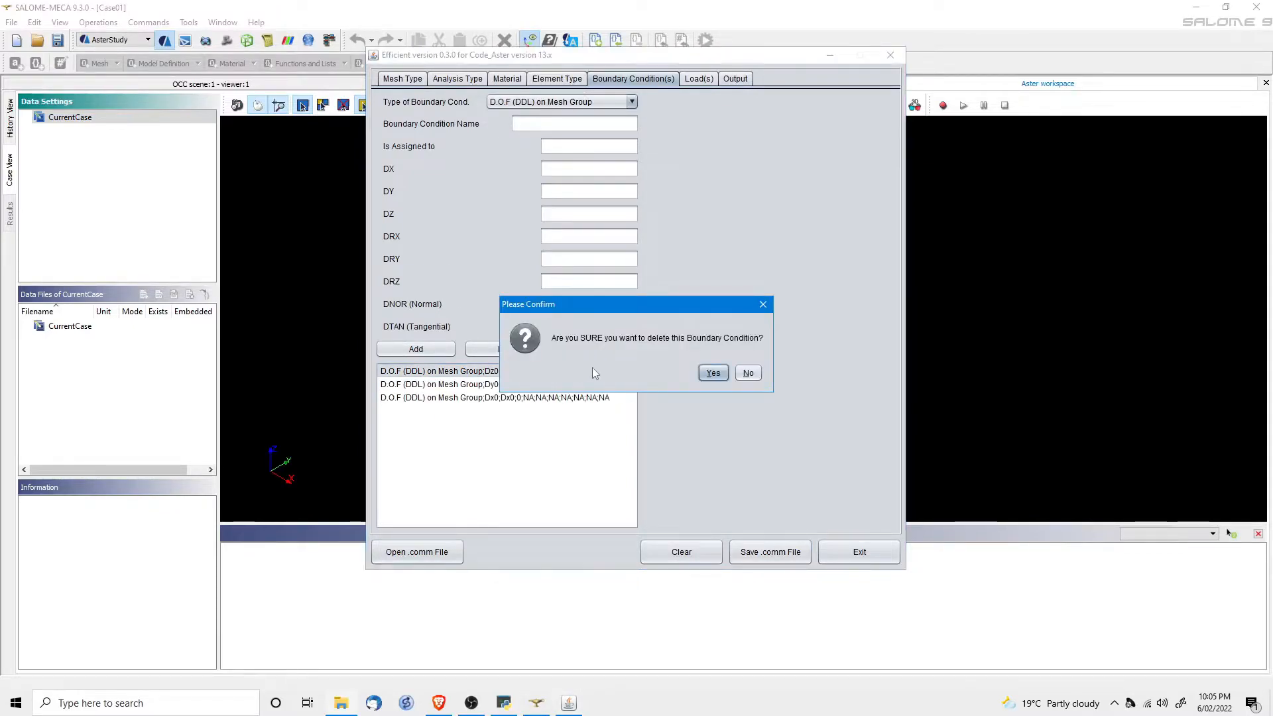
left_click(712, 374)
left_click(515, 372)
left_click(583, 349)
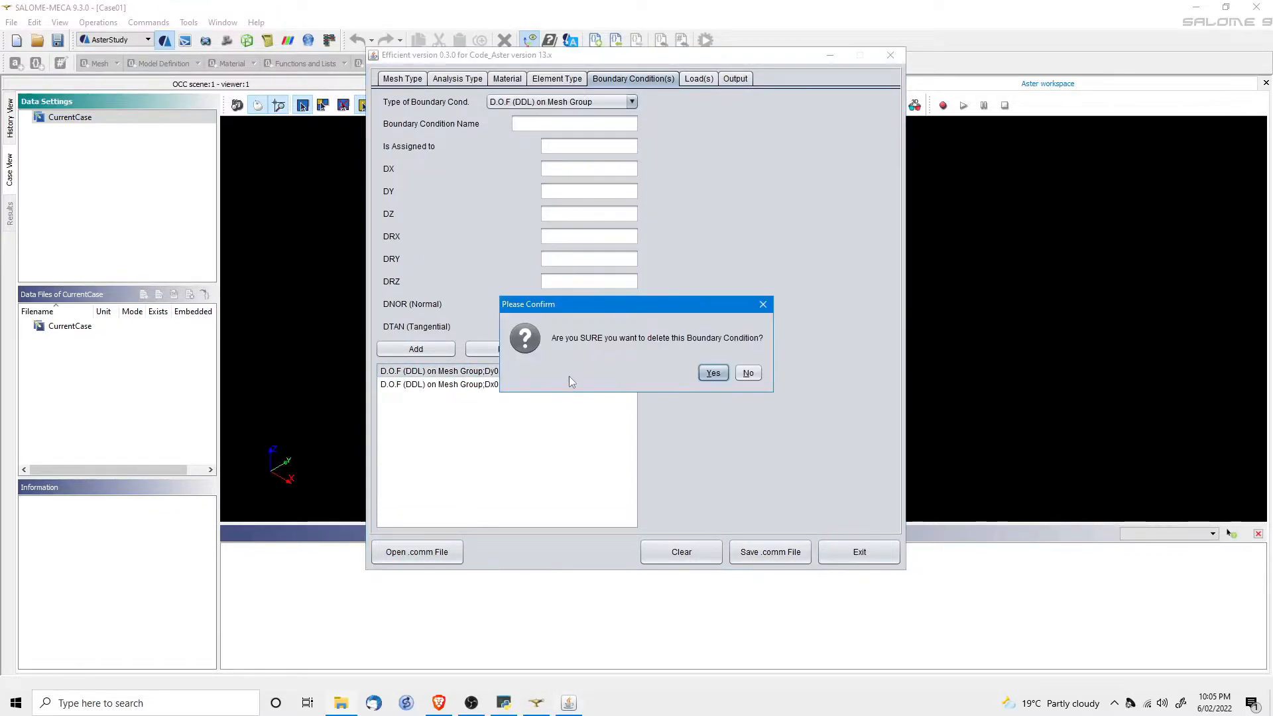
left_click(712, 373)
left_click(529, 372)
left_click(630, 350)
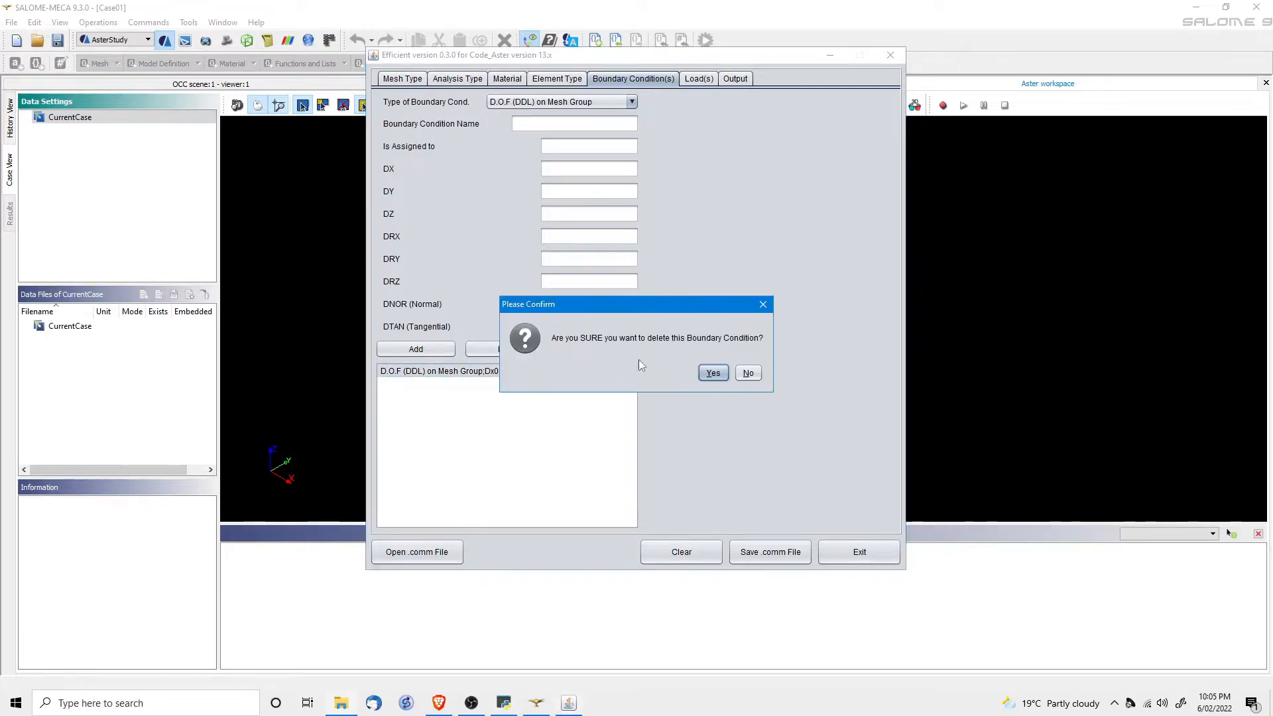
left_click(712, 373)
Add boundary condition Fix on group Dz0 with DX, DY and DZ all 0.
left_click(533, 120)
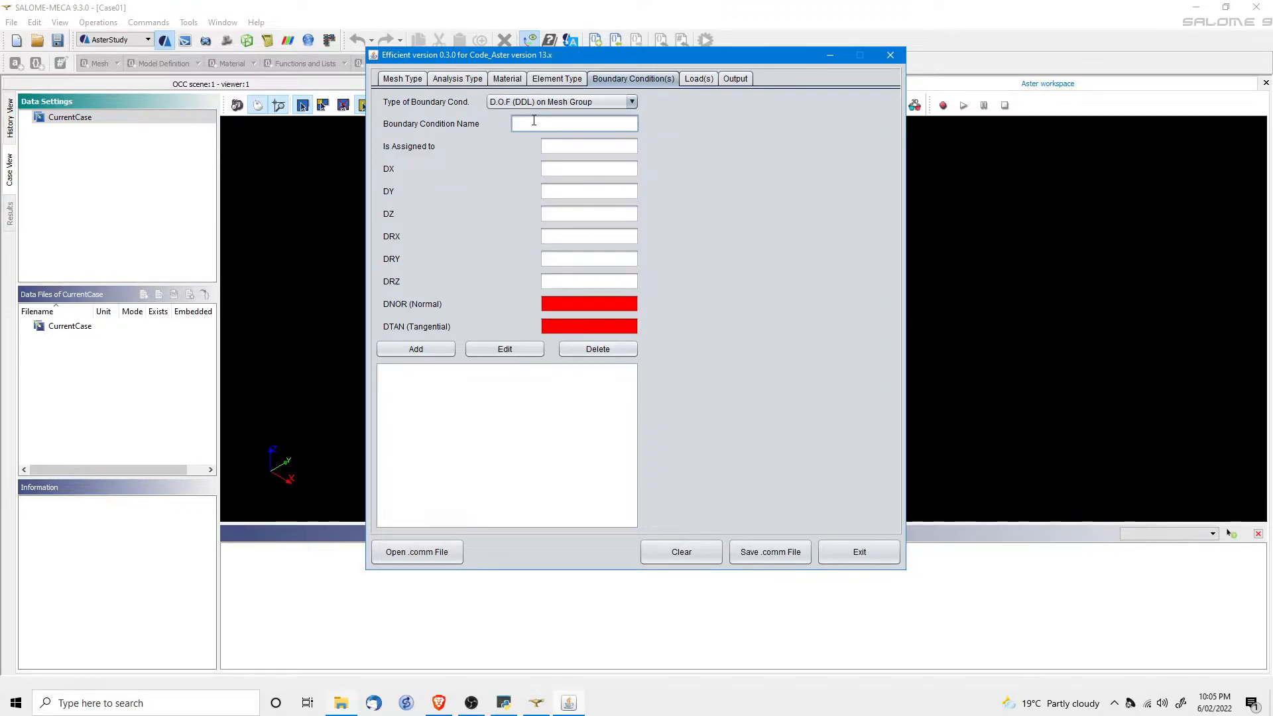
key("Tab")
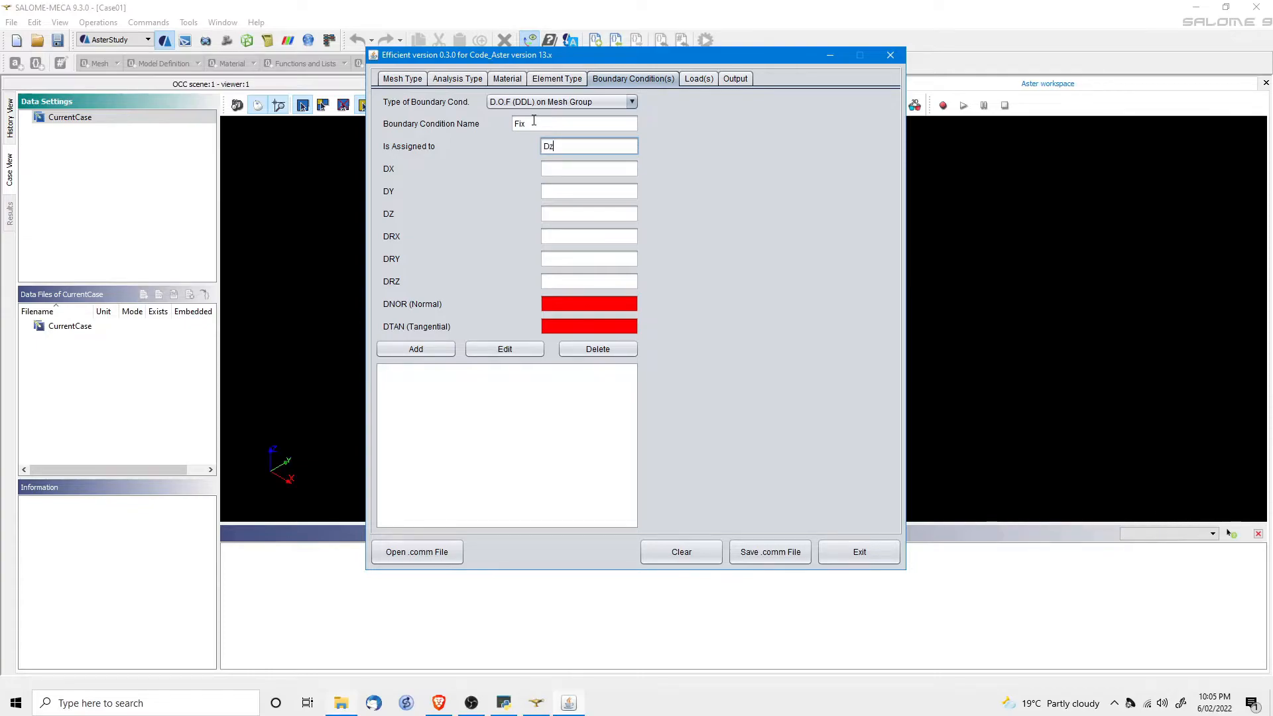
left_click(557, 172)
type("0")
key("Tab")
type("0")
key("Tab")
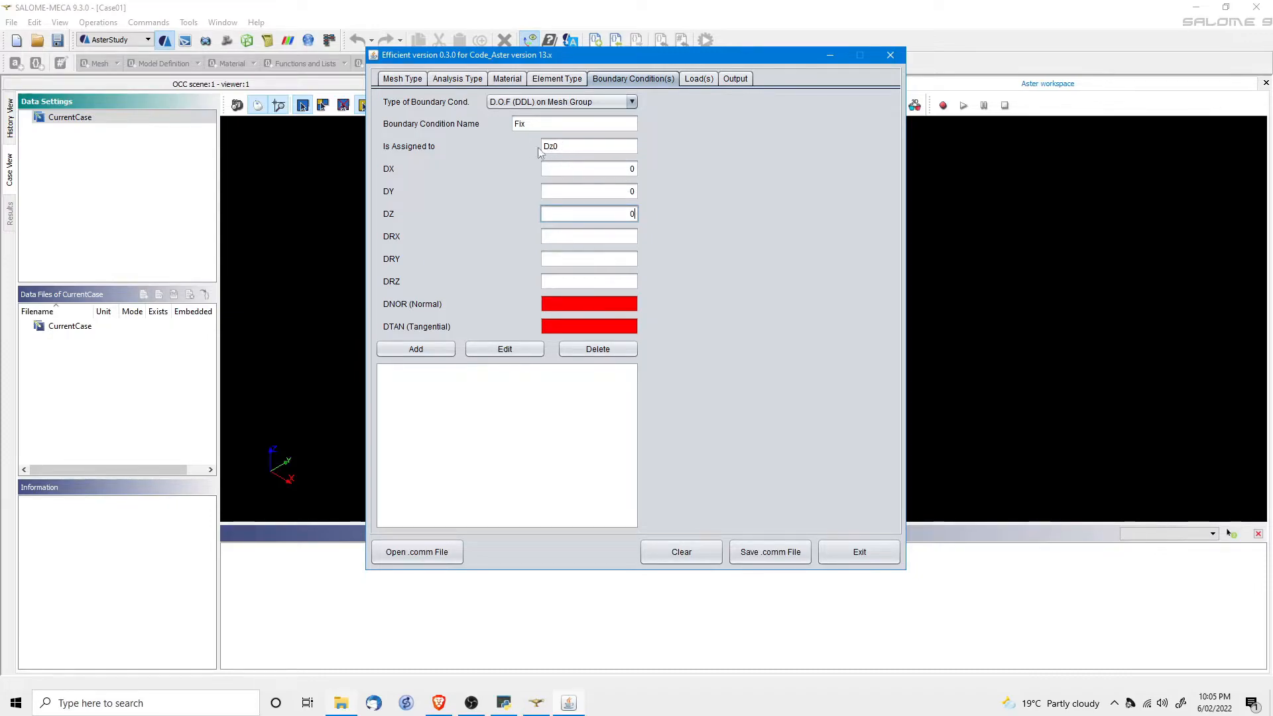
left_click(432, 347)
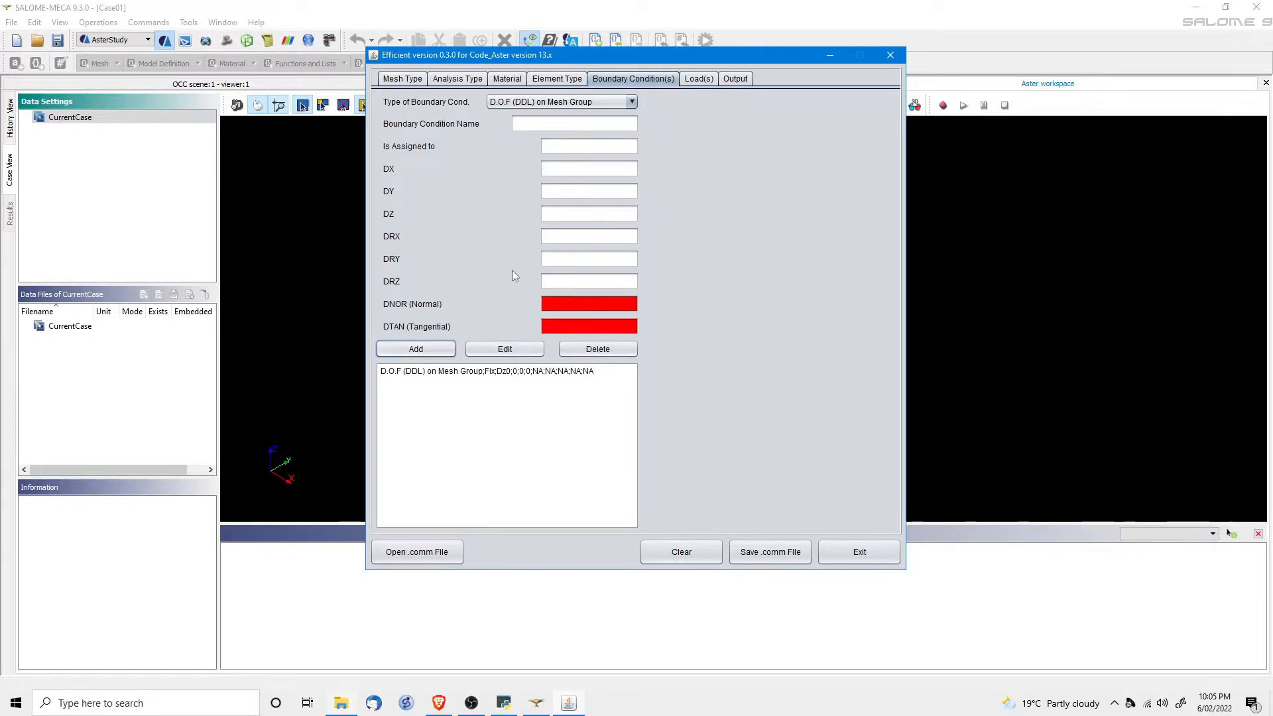
Save the command file as Case01-Fixed.comm and exit Efficient.
left_click(766, 559)
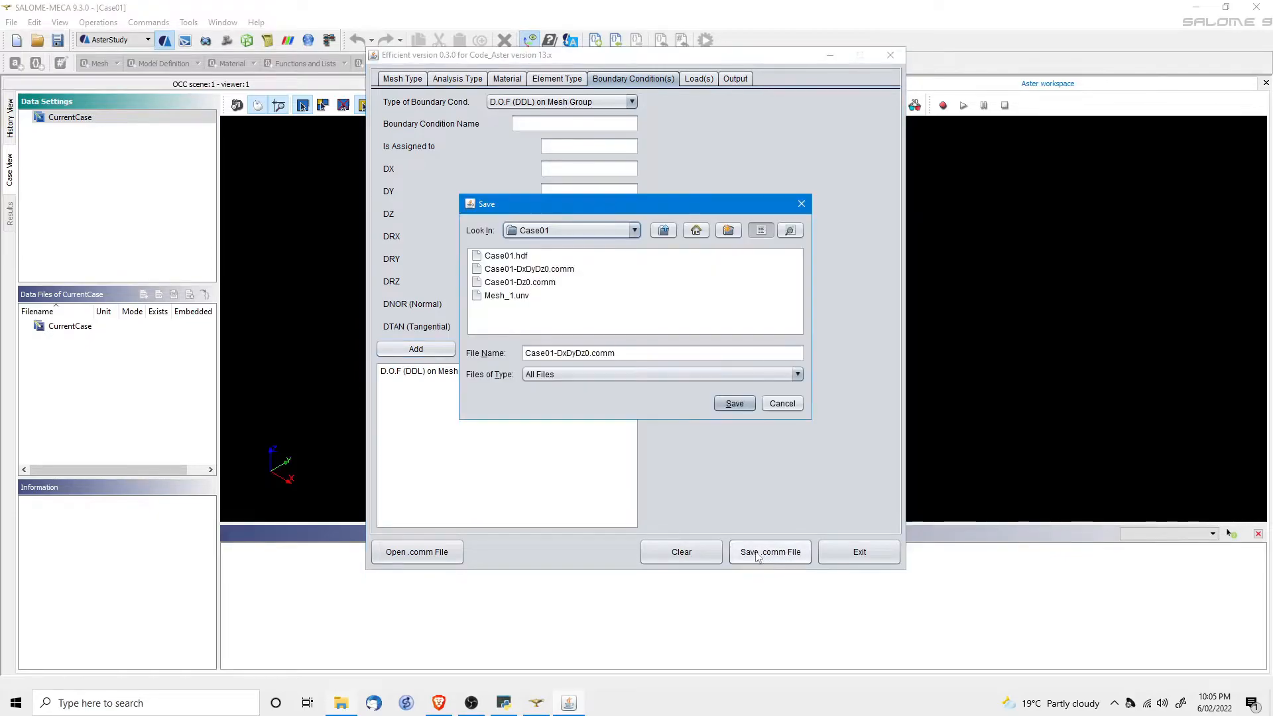
left_click_drag(558, 355, 589, 348)
type("Fixed")
left_click(735, 403)
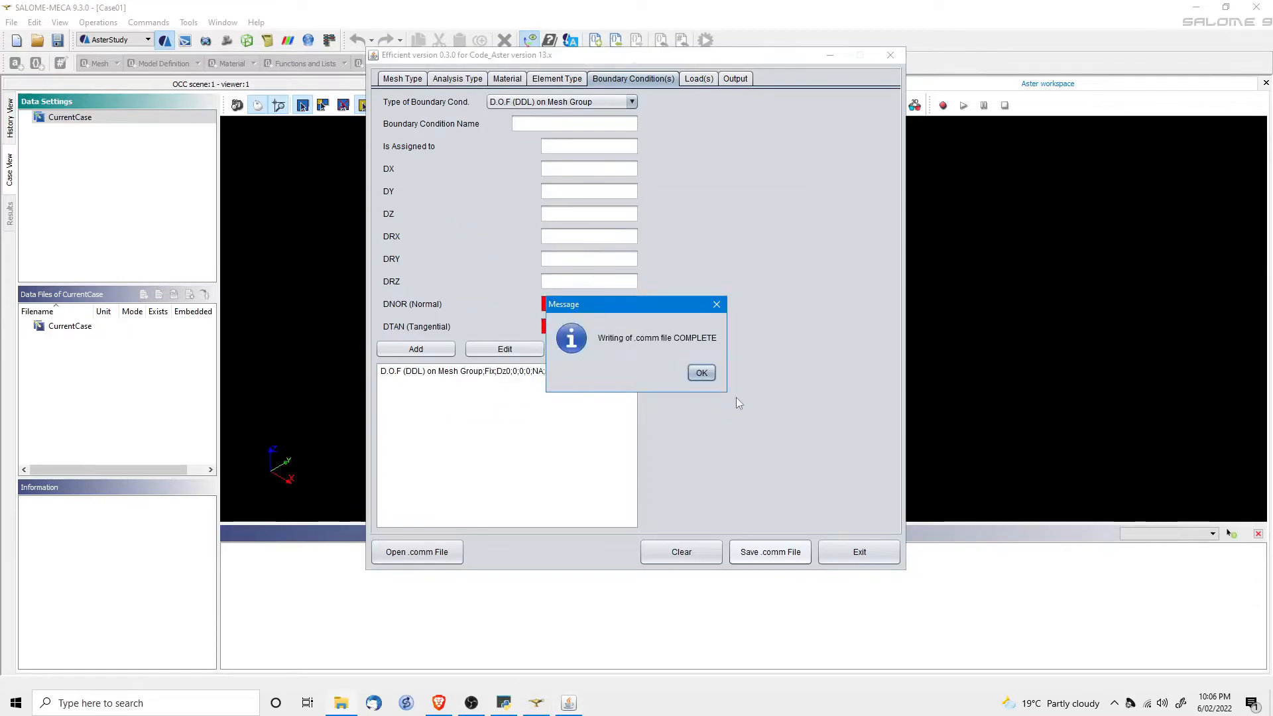
left_click(701, 373)
left_click(859, 551)
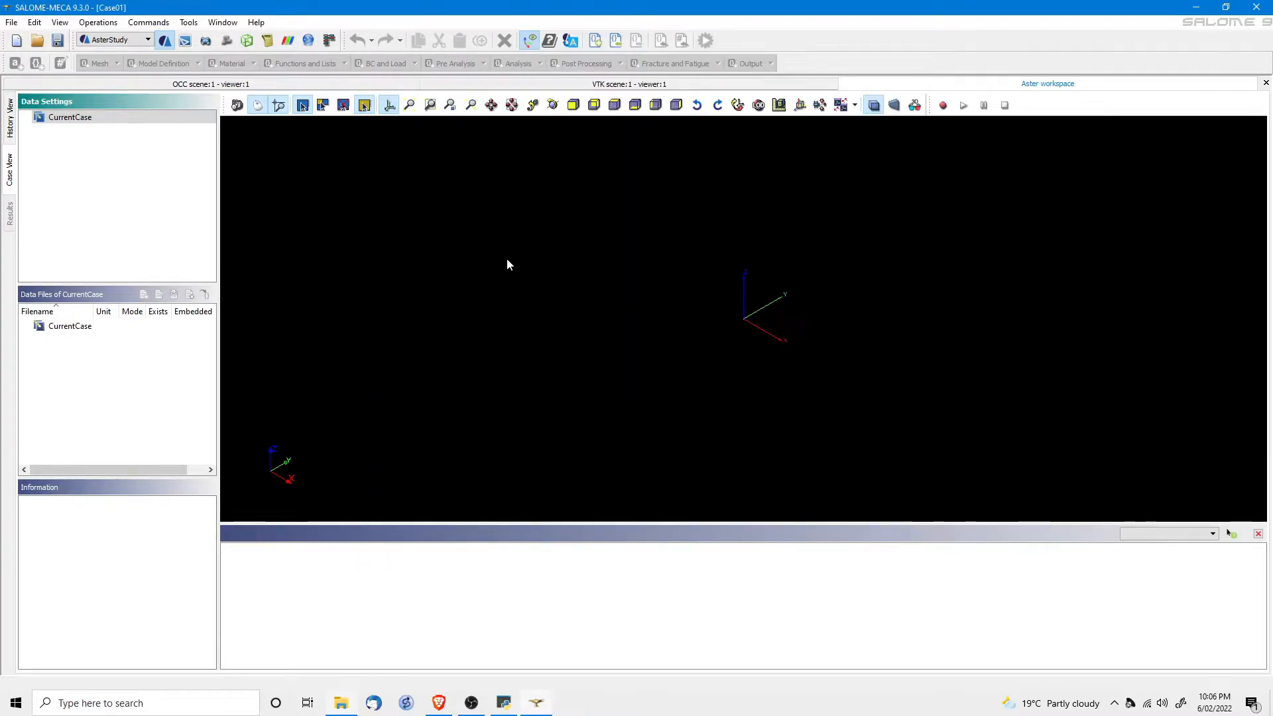
Import Case01-Dz0.comm into CurrentCase as a stage from file, accepting the undefined files warning.
left_click(71, 119)
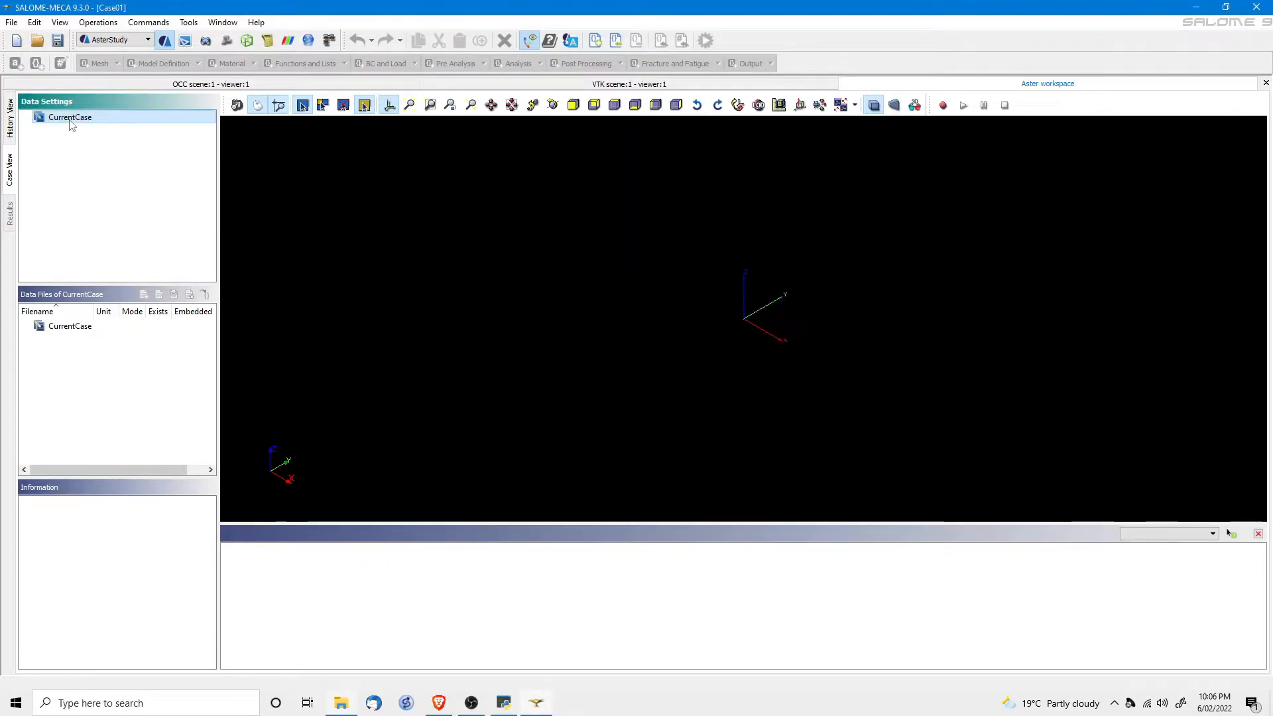
right_click(71, 121)
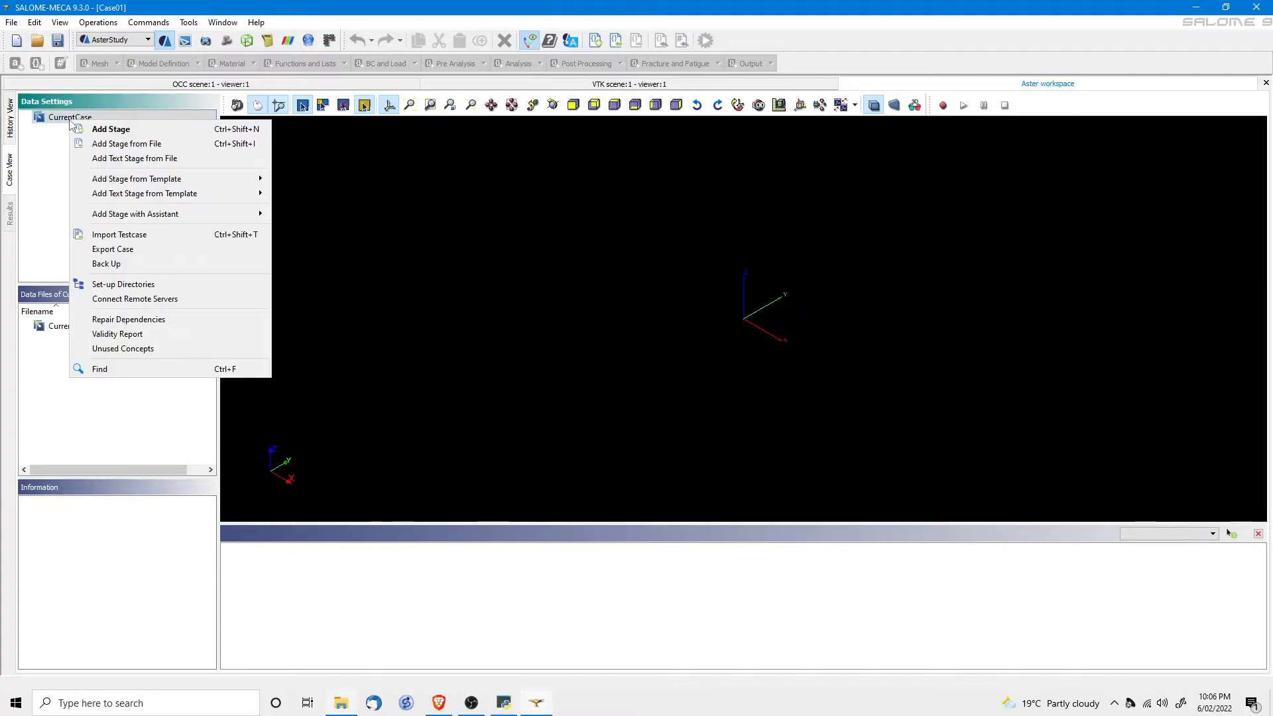
left_click(121, 145)
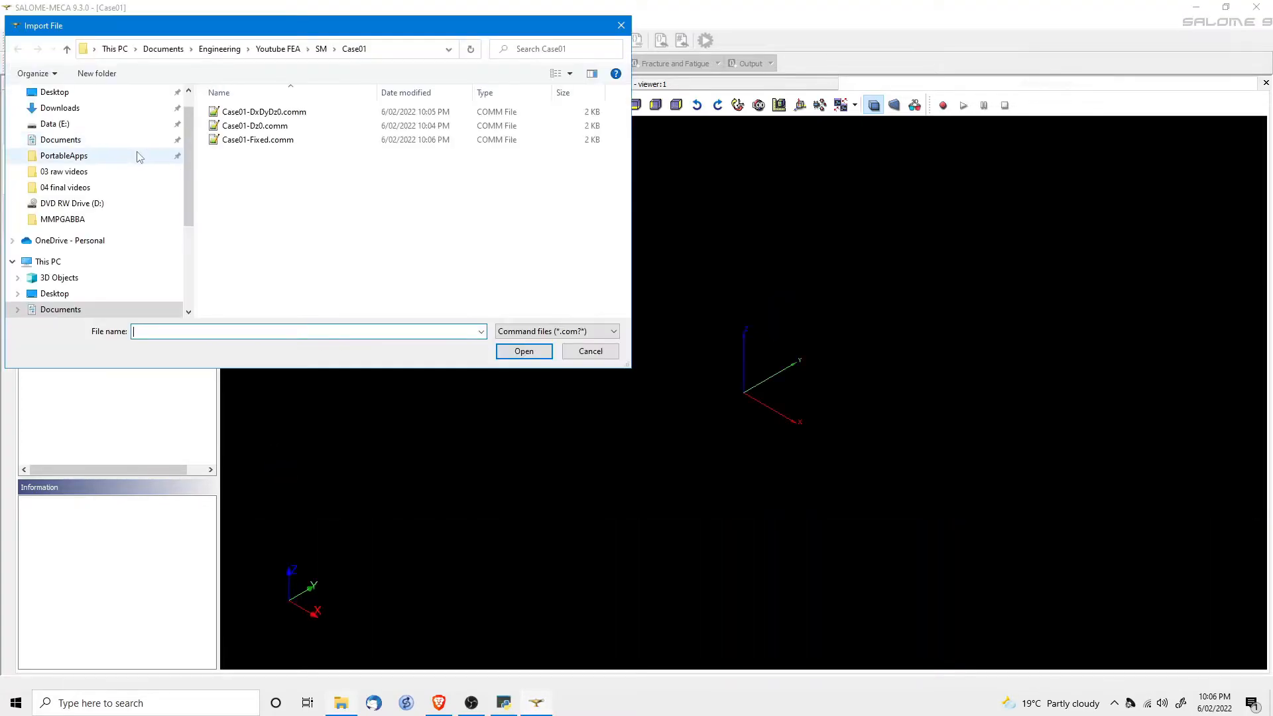
left_click(243, 127)
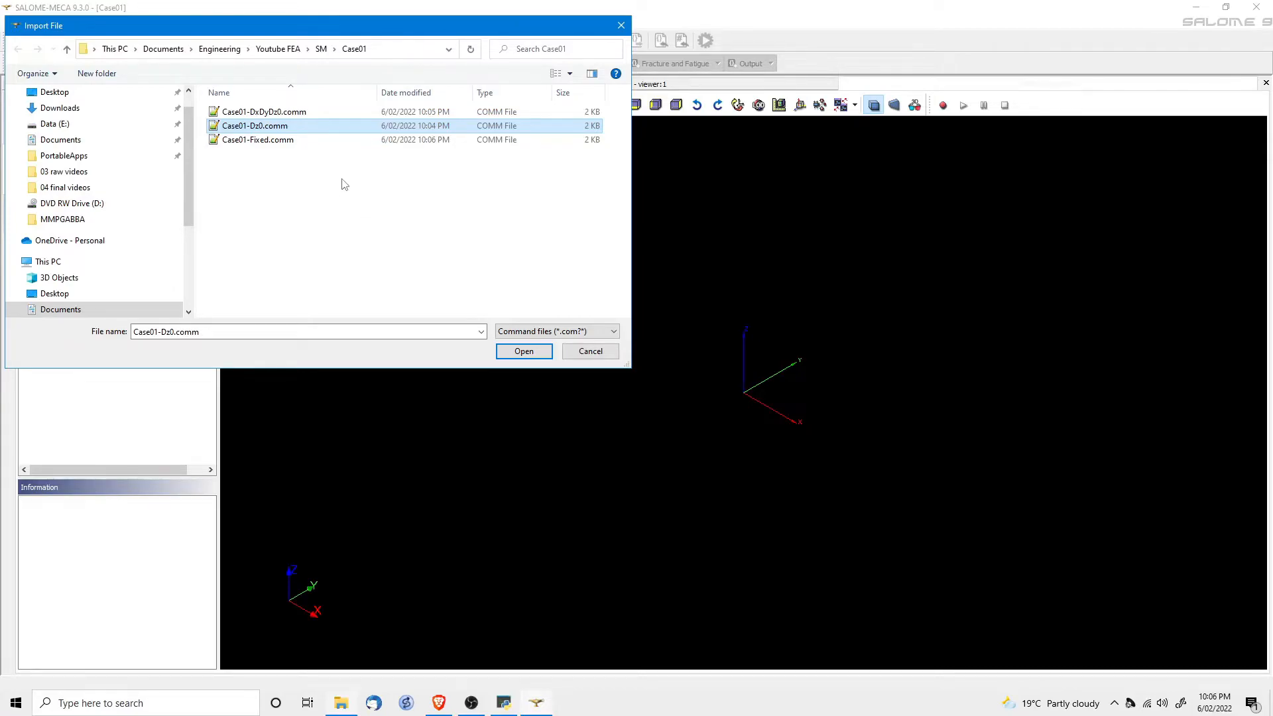
left_click(523, 351)
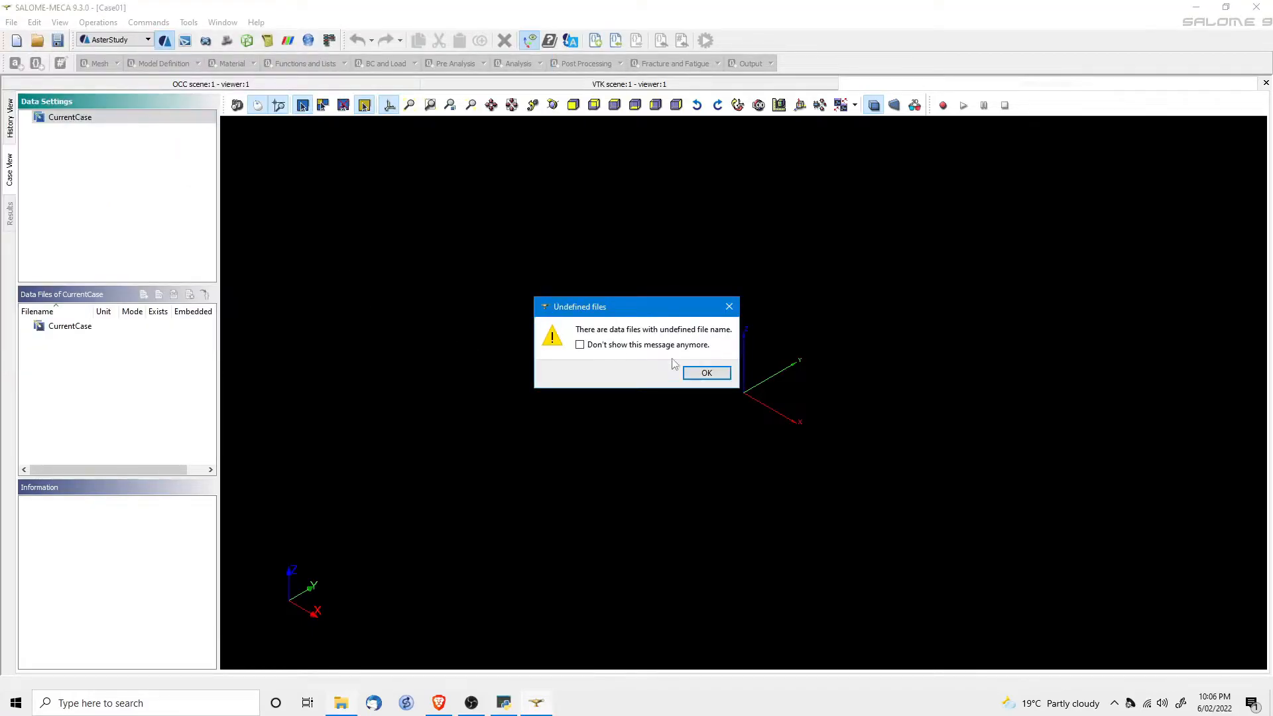
left_click(706, 373)
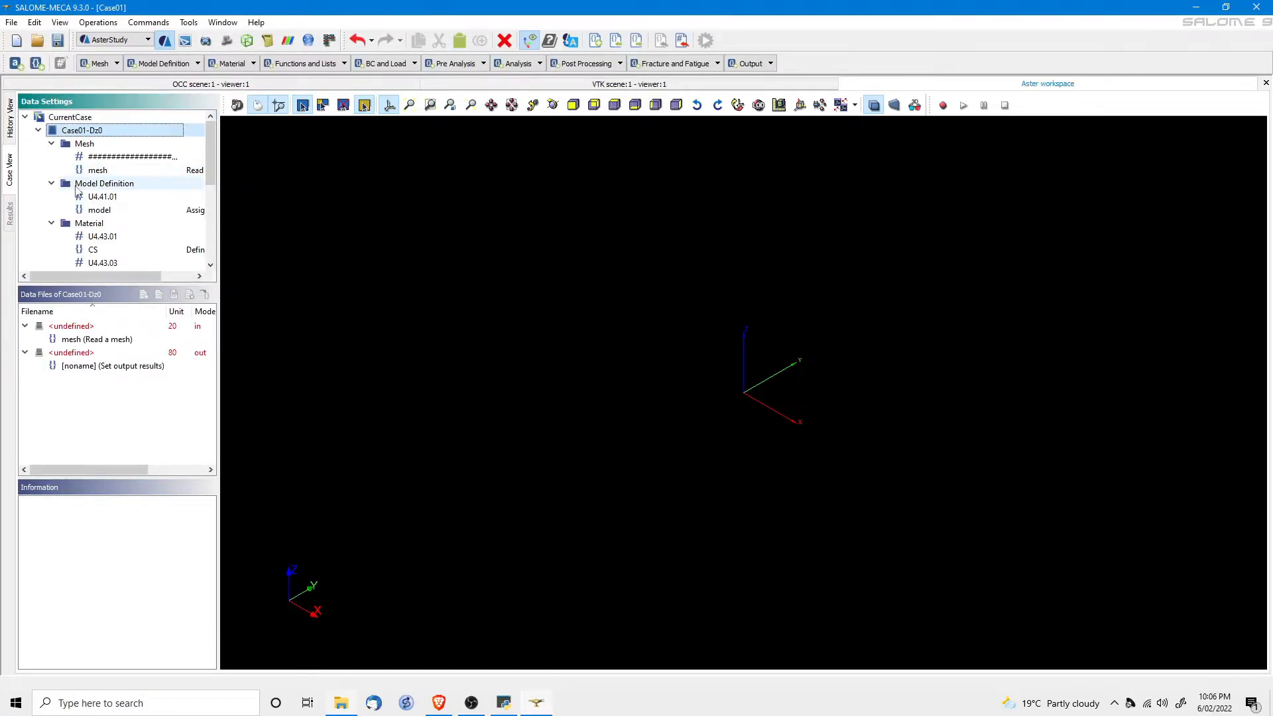
Set the mesh reading command's mesh source to Mesh_1.
double_click(98, 170)
left_click(1171, 226)
left_click(1167, 246)
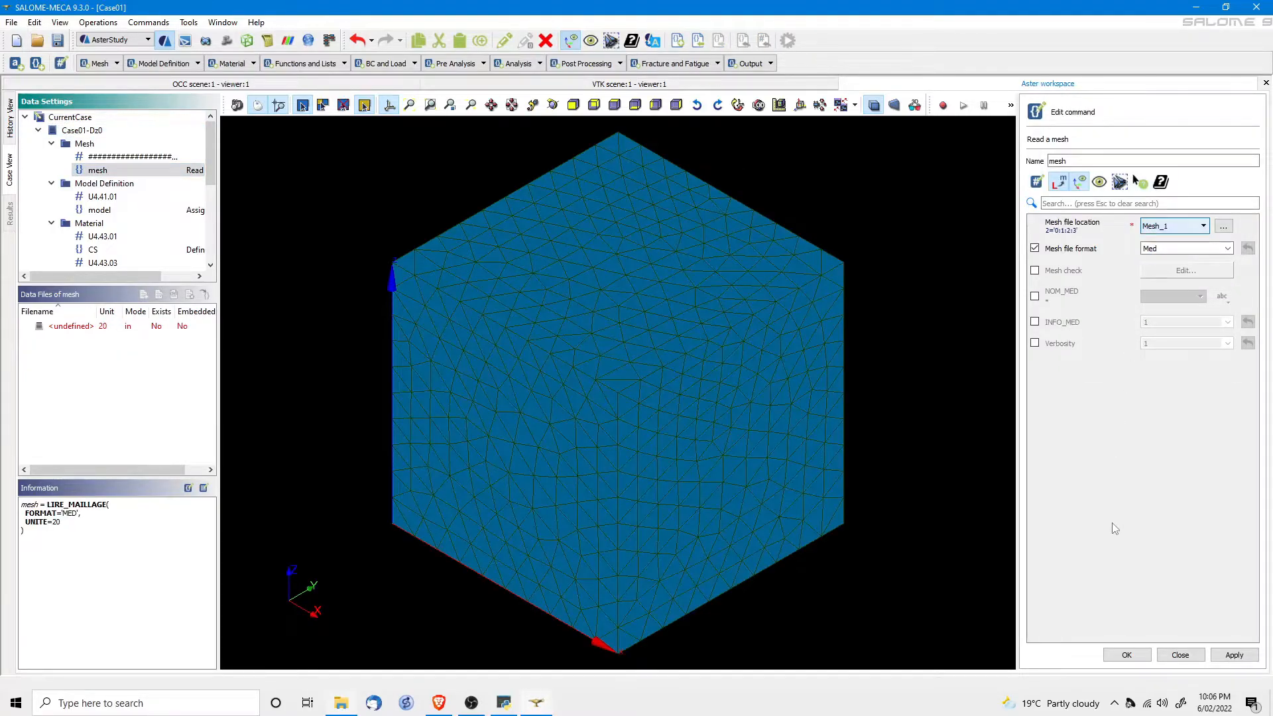
left_click(1127, 655)
Set the IMPR_RESU results file to Case01Dz0.rmed.
scroll(118, 225, "down", 5)
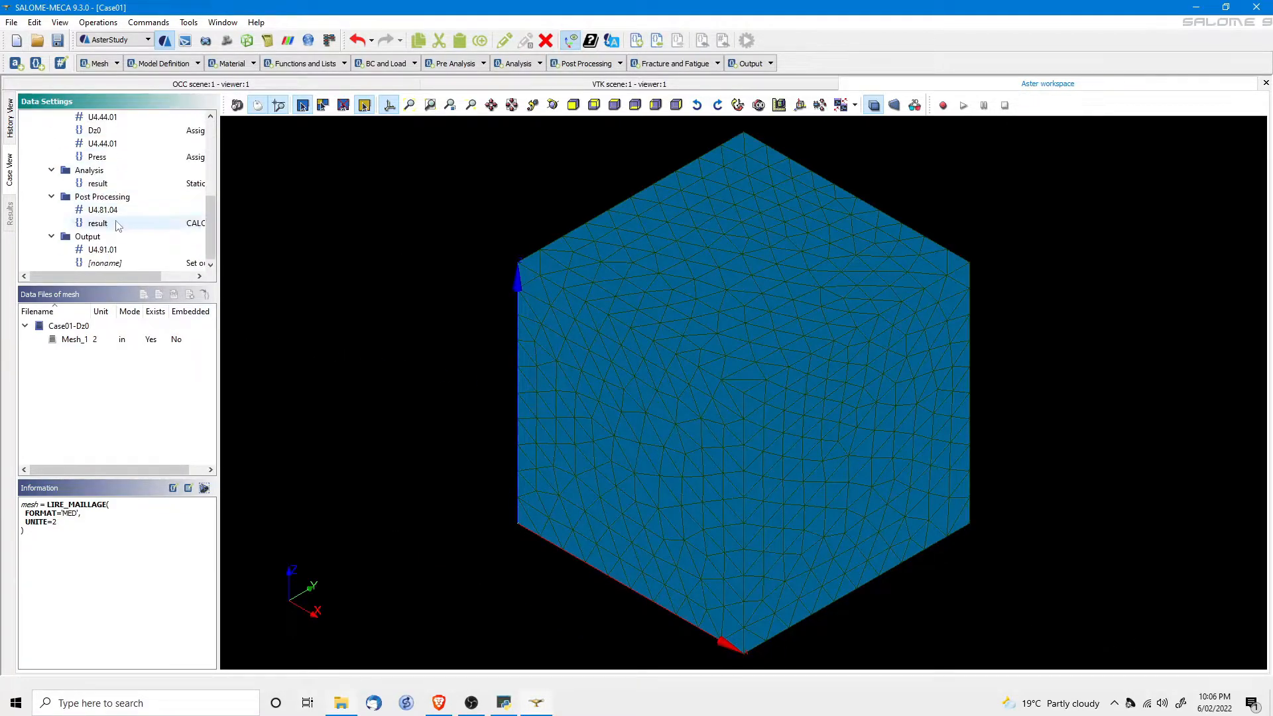
double_click(105, 263)
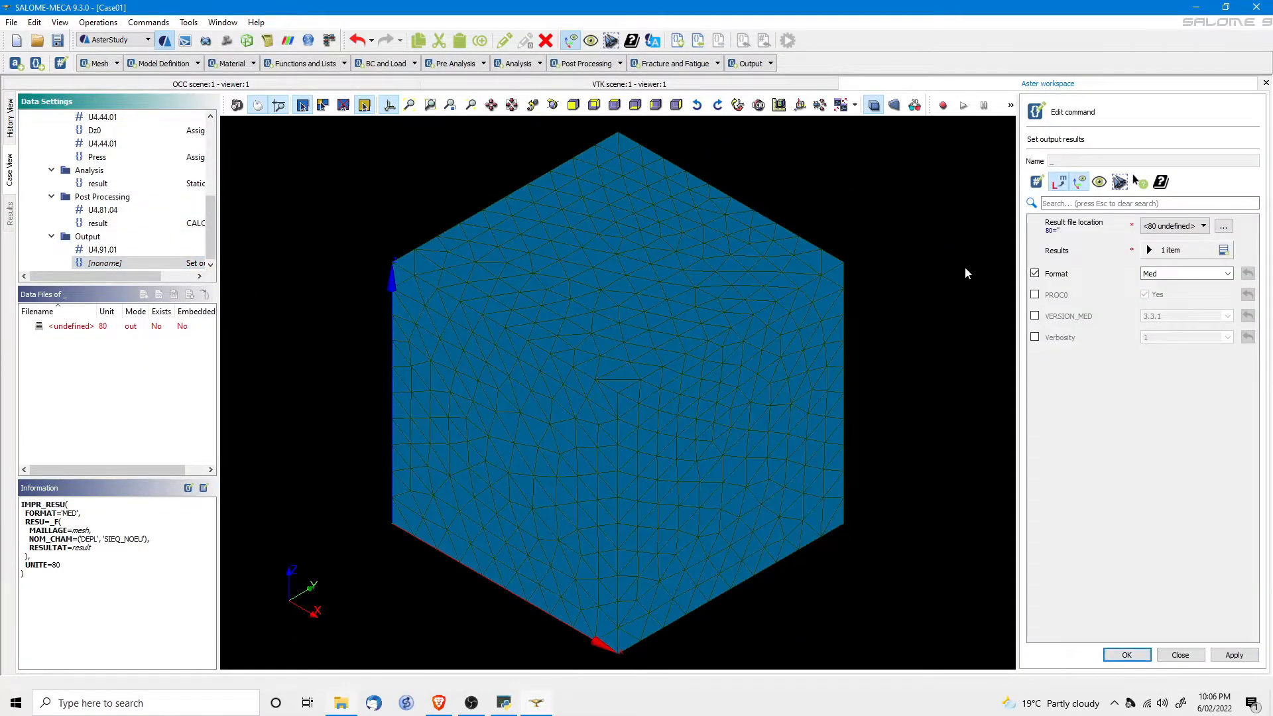
left_click(1223, 227)
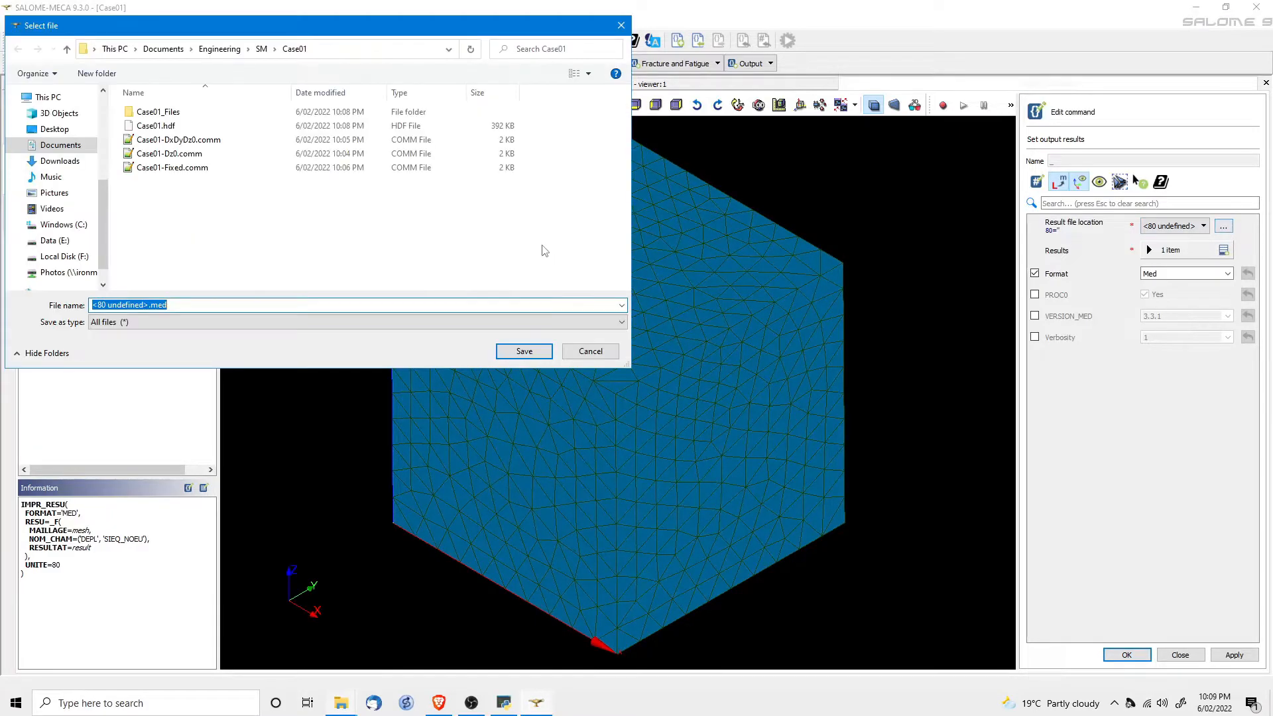
left_click(169, 153)
left_click(121, 302)
left_click(118, 302)
key("BackSpace")
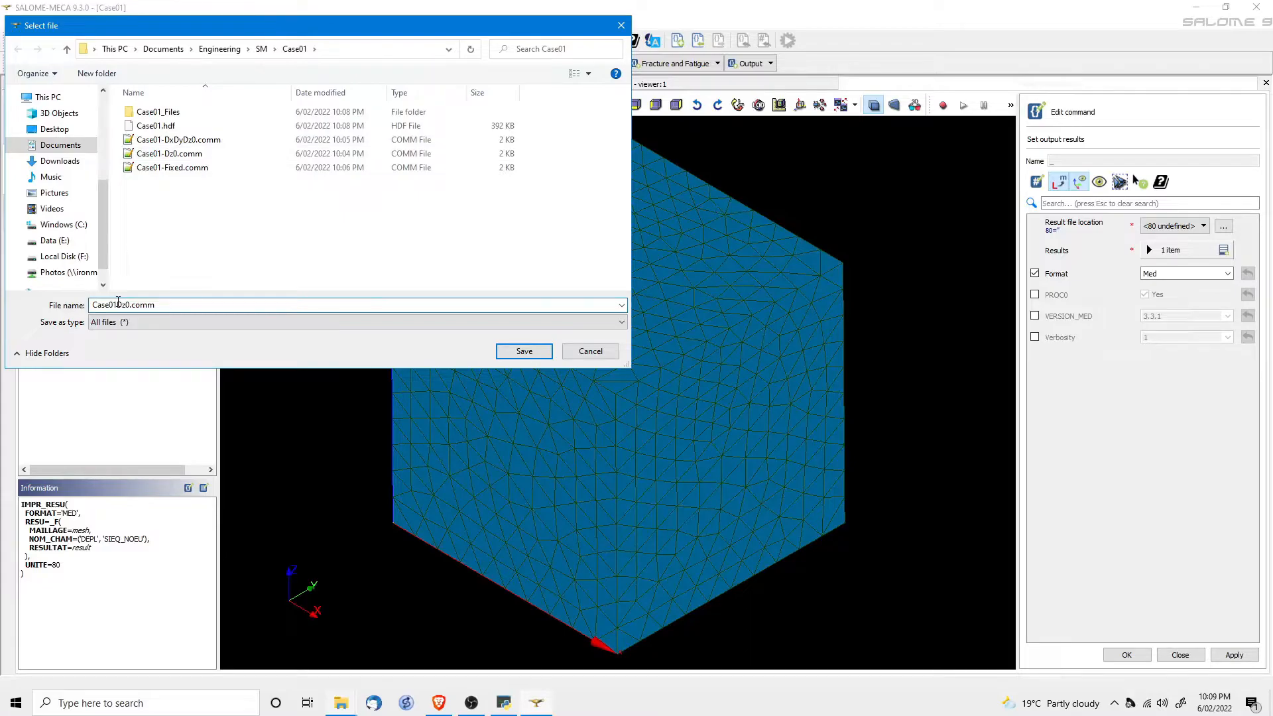
key("Delete")
key("Delete")
key("Delete")
key("Delete")
type("r")
left_click(510, 355)
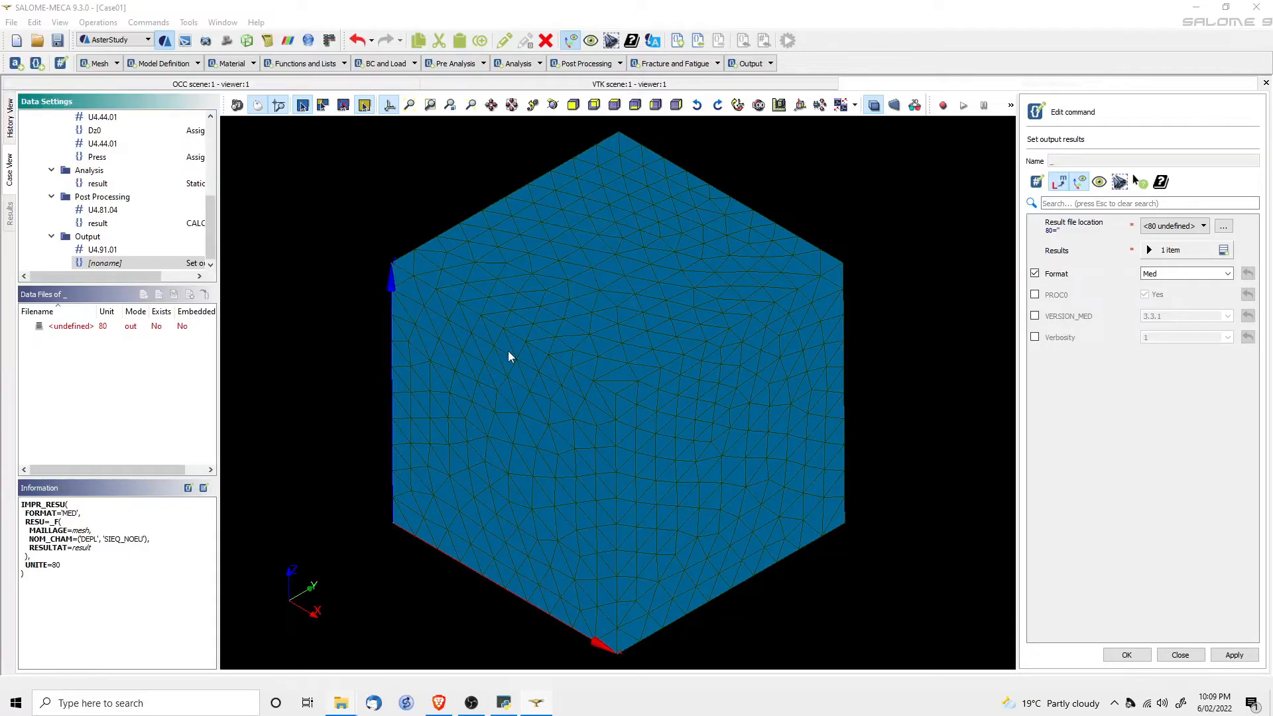
left_click(1129, 653)
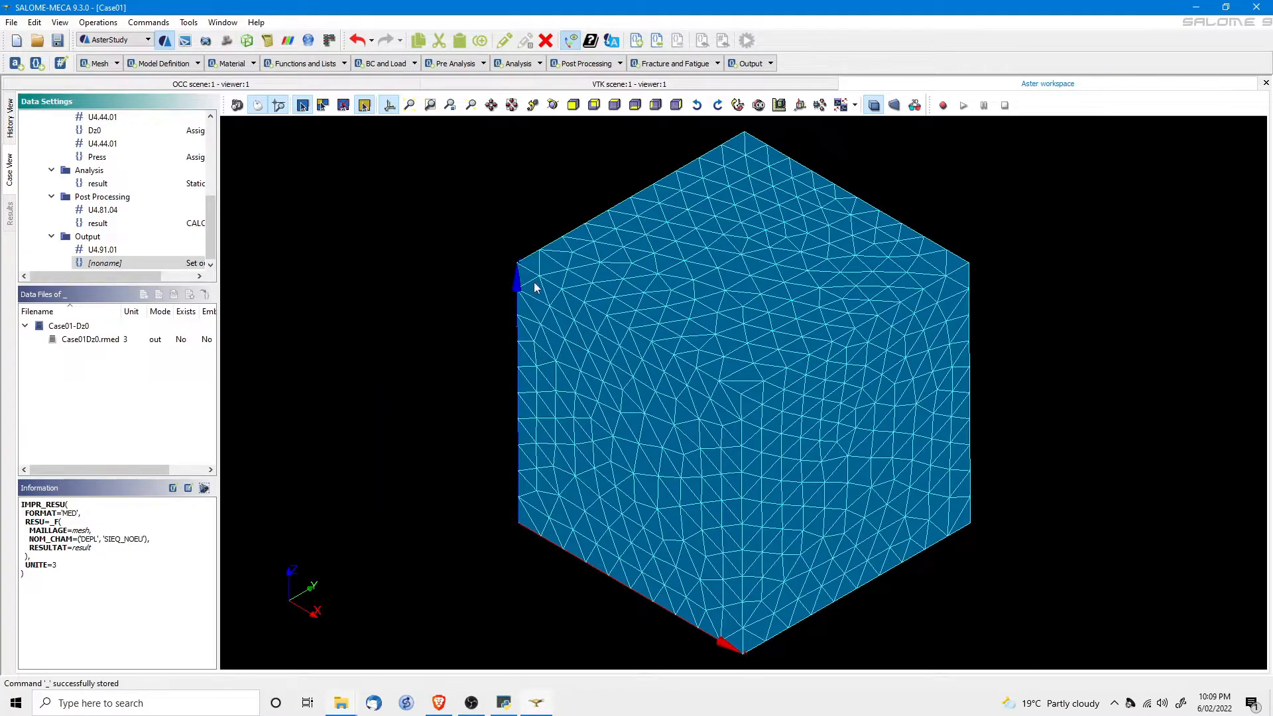
left_click(9, 119)
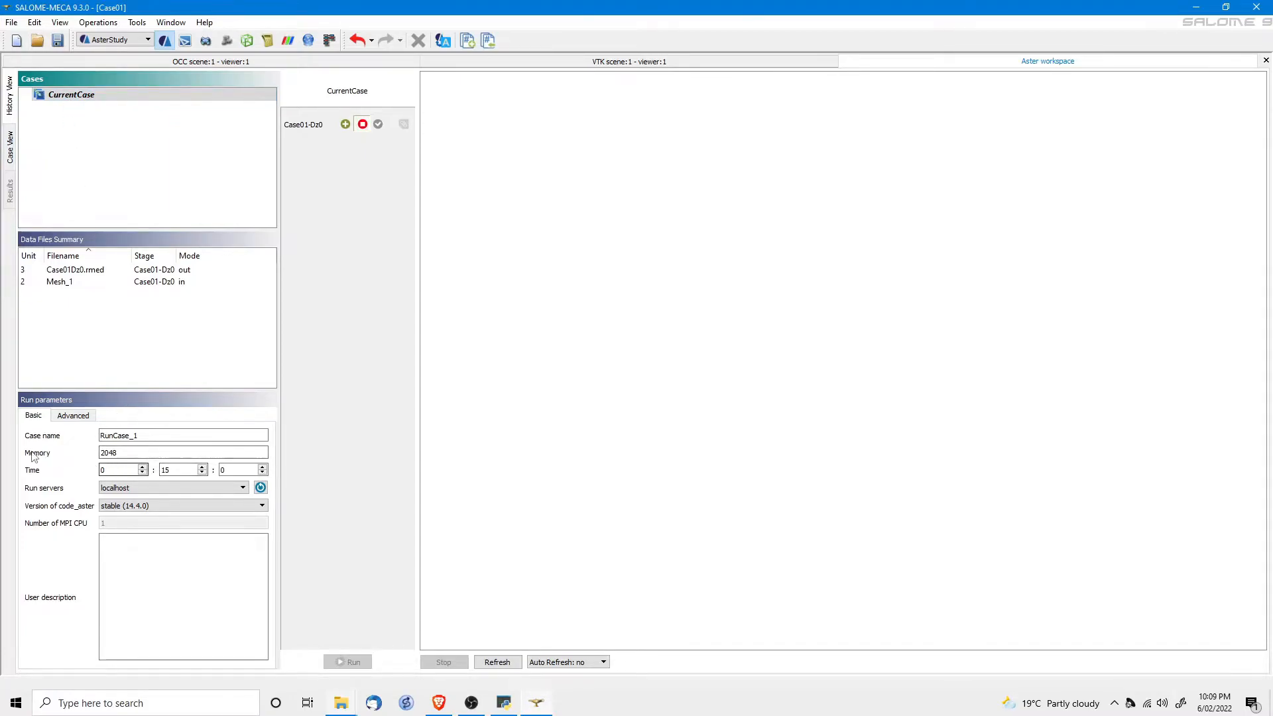
Review memory and time limits, include the Case01-Dz0 stage, and start the calculation.
left_click(116, 454)
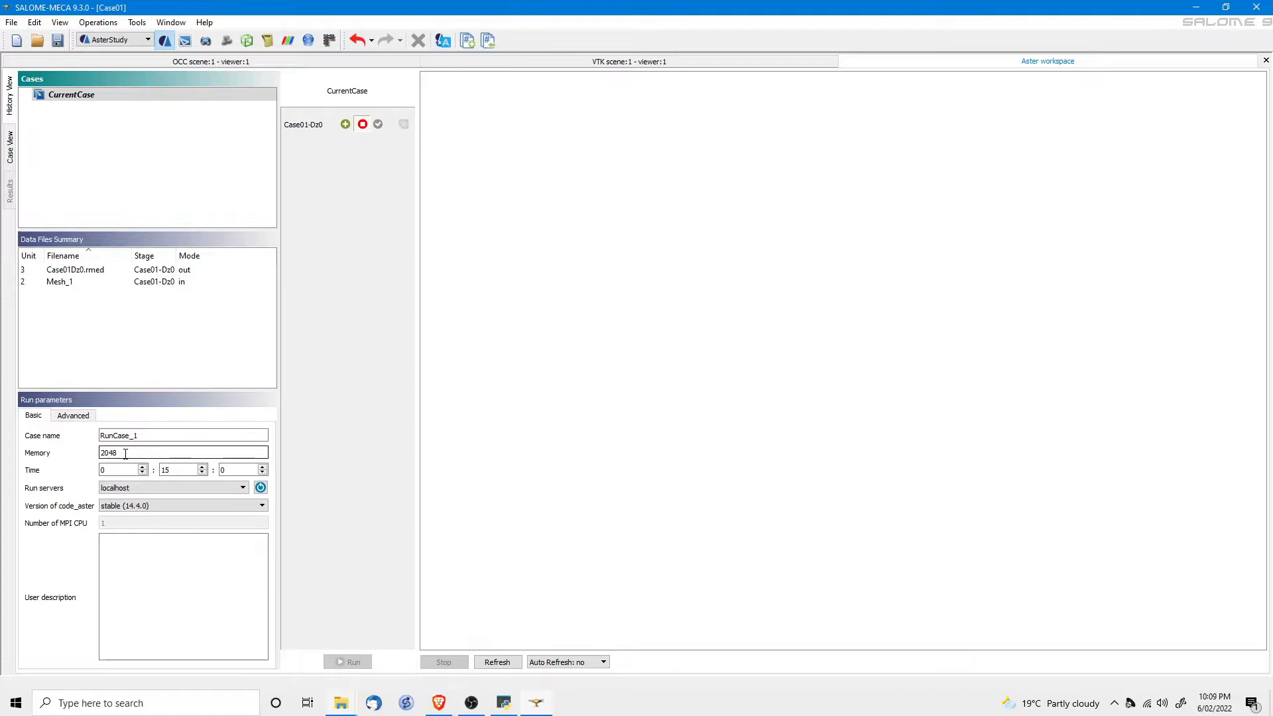
left_click(177, 469)
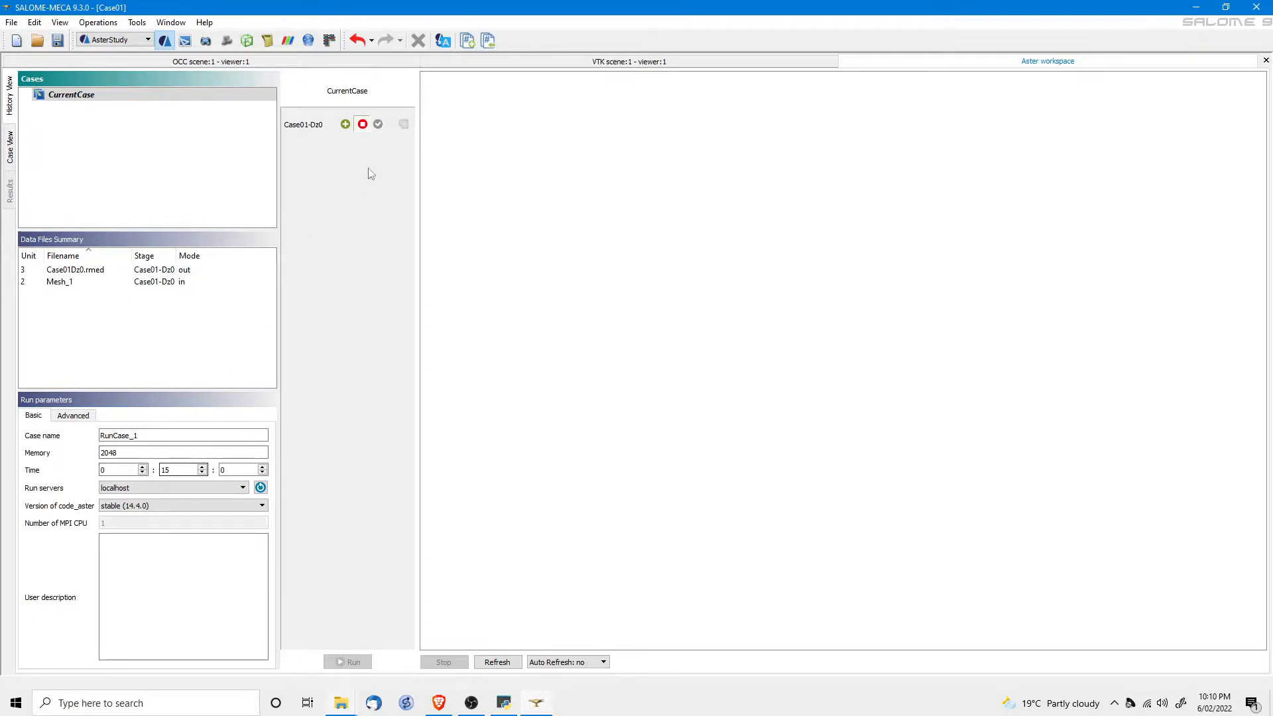
left_click(346, 126)
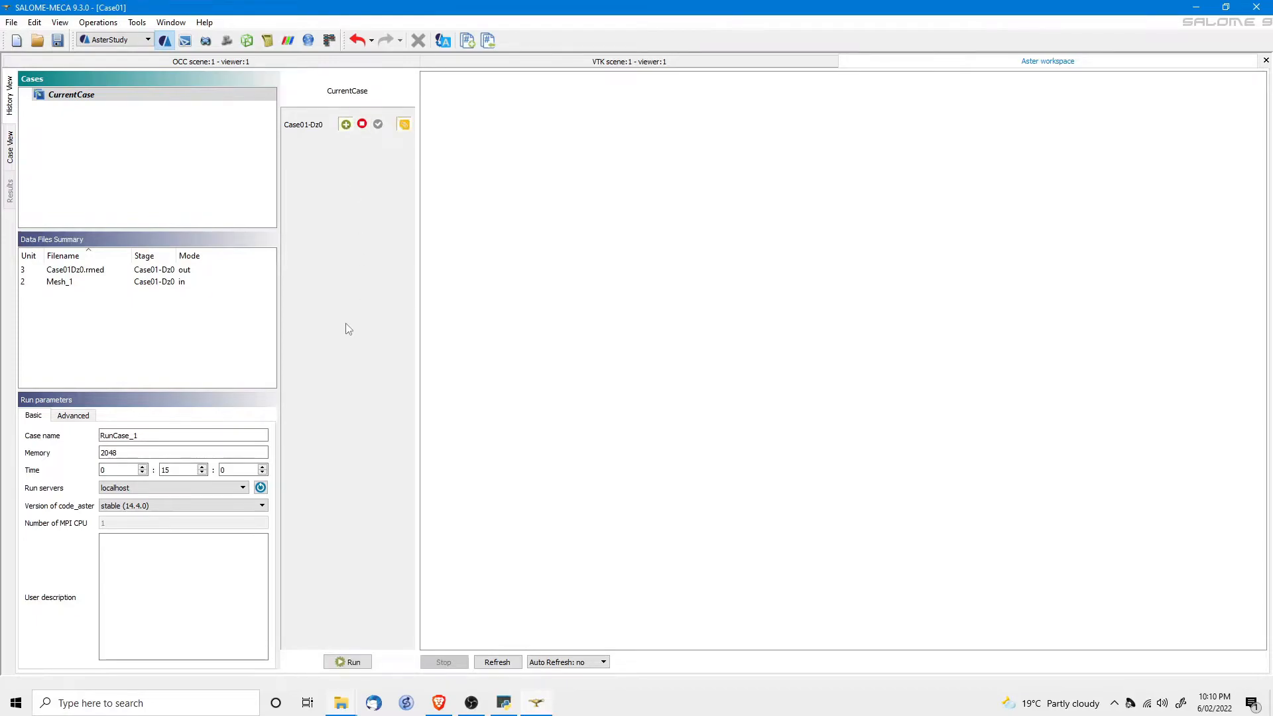
left_click(347, 662)
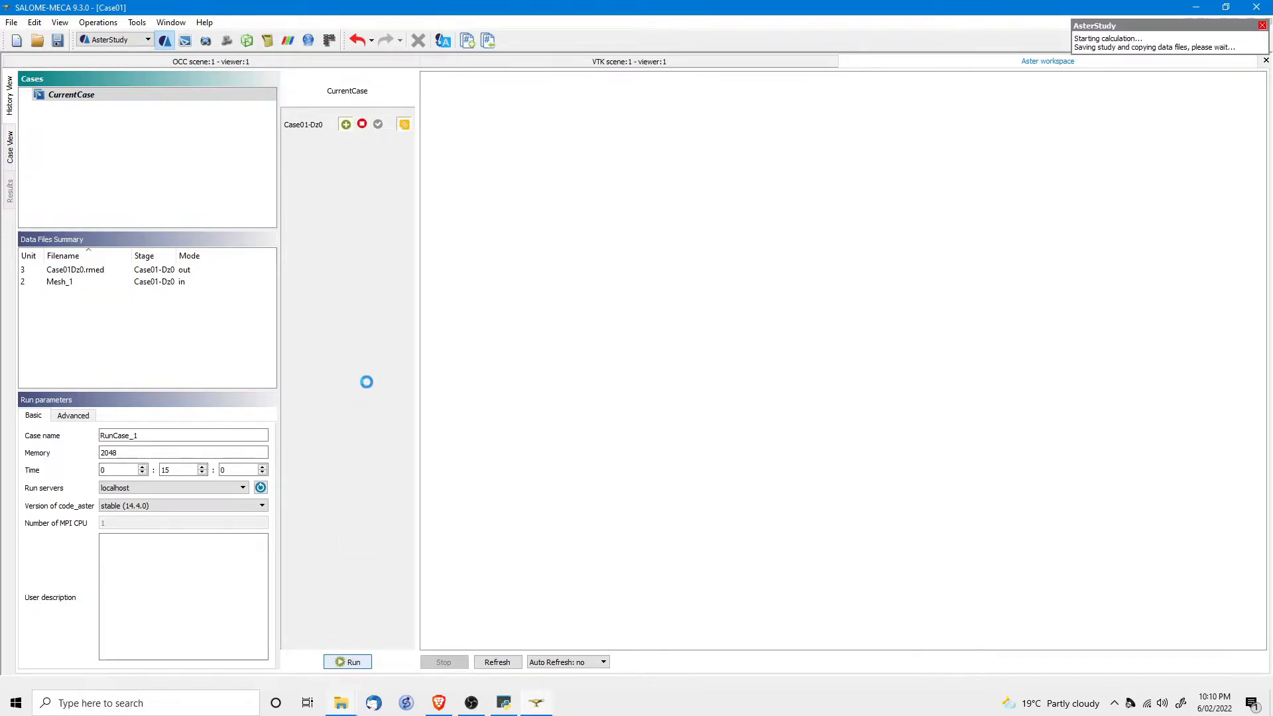
Set the status auto refresh to 5s and scroll through the run's output log.
left_click(560, 396)
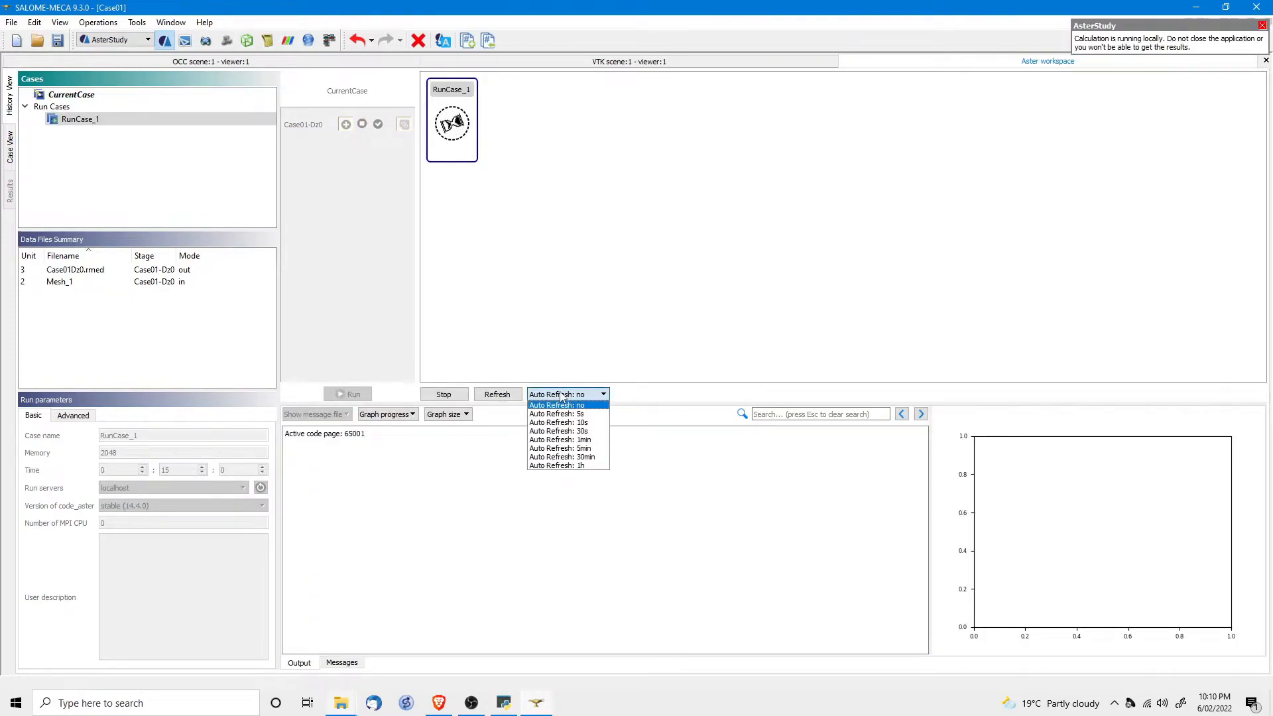
left_click(545, 417)
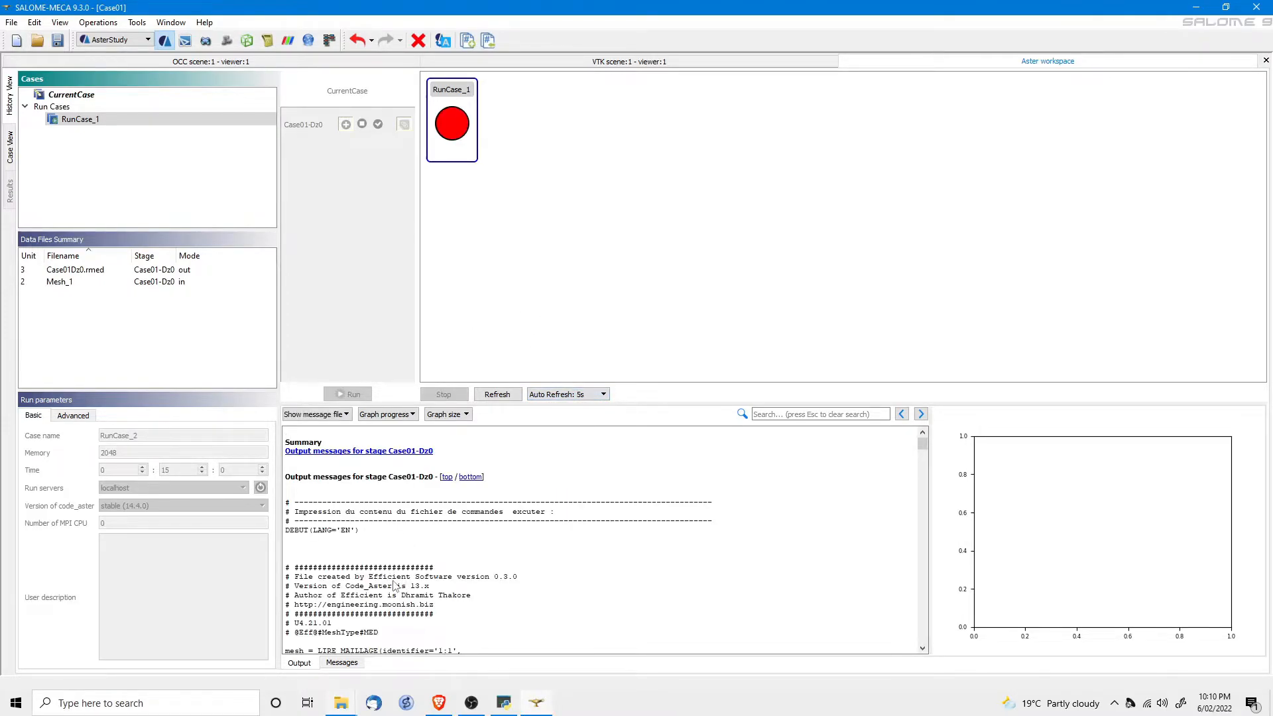
scroll(402, 574, "down", 2)
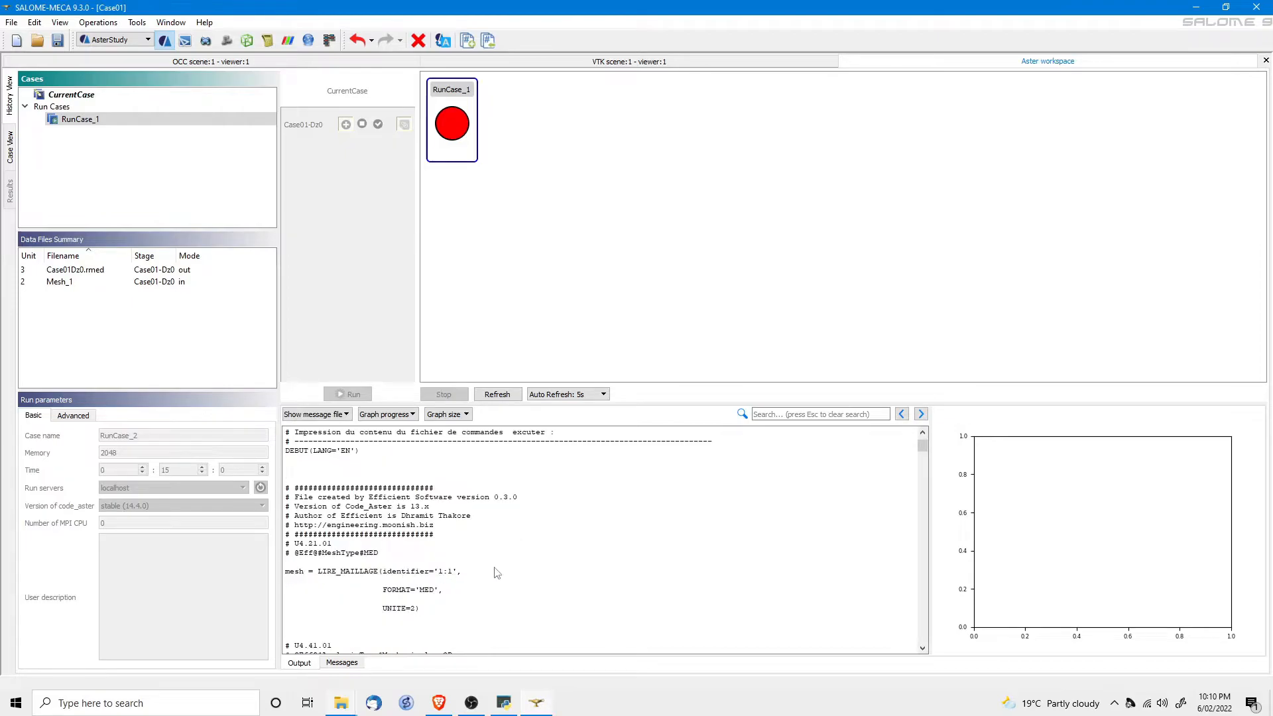
scroll(497, 573, "down", 2)
scroll(497, 572, "down", 5)
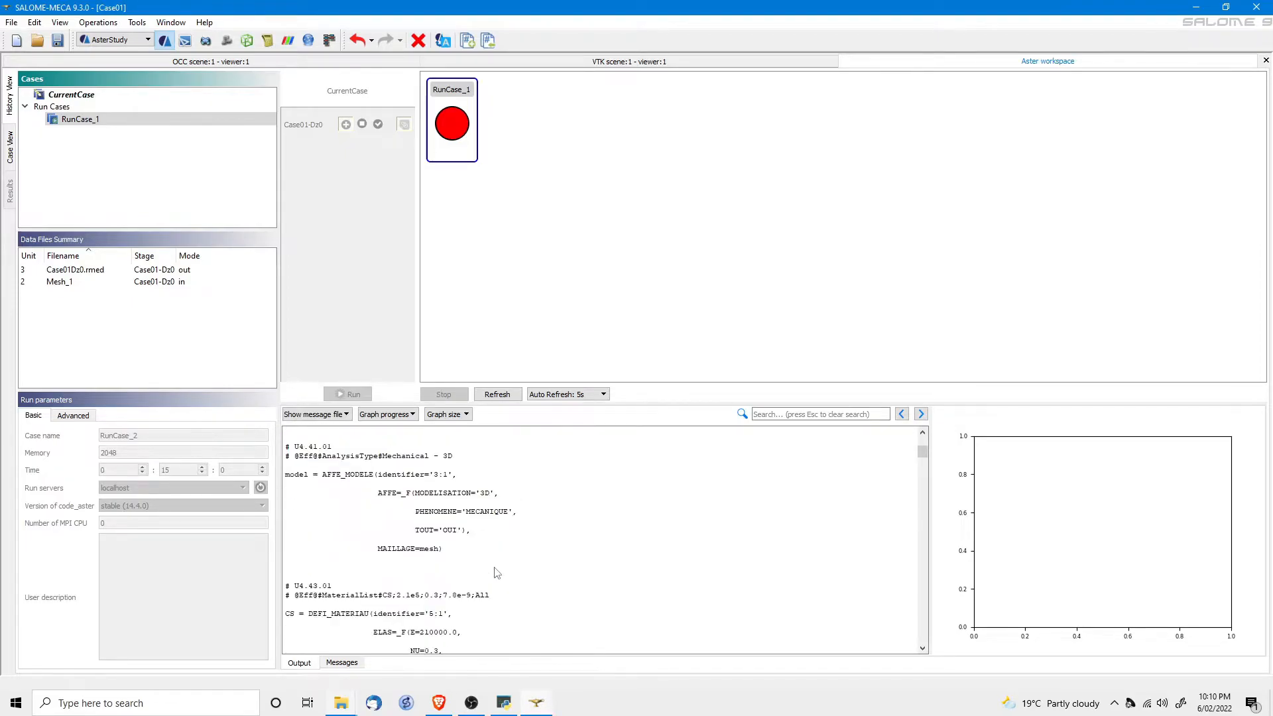
Select the EXCEPTION <FACTOR_11> block in the output log through the end of its advice.
scroll(497, 568, "down", 5)
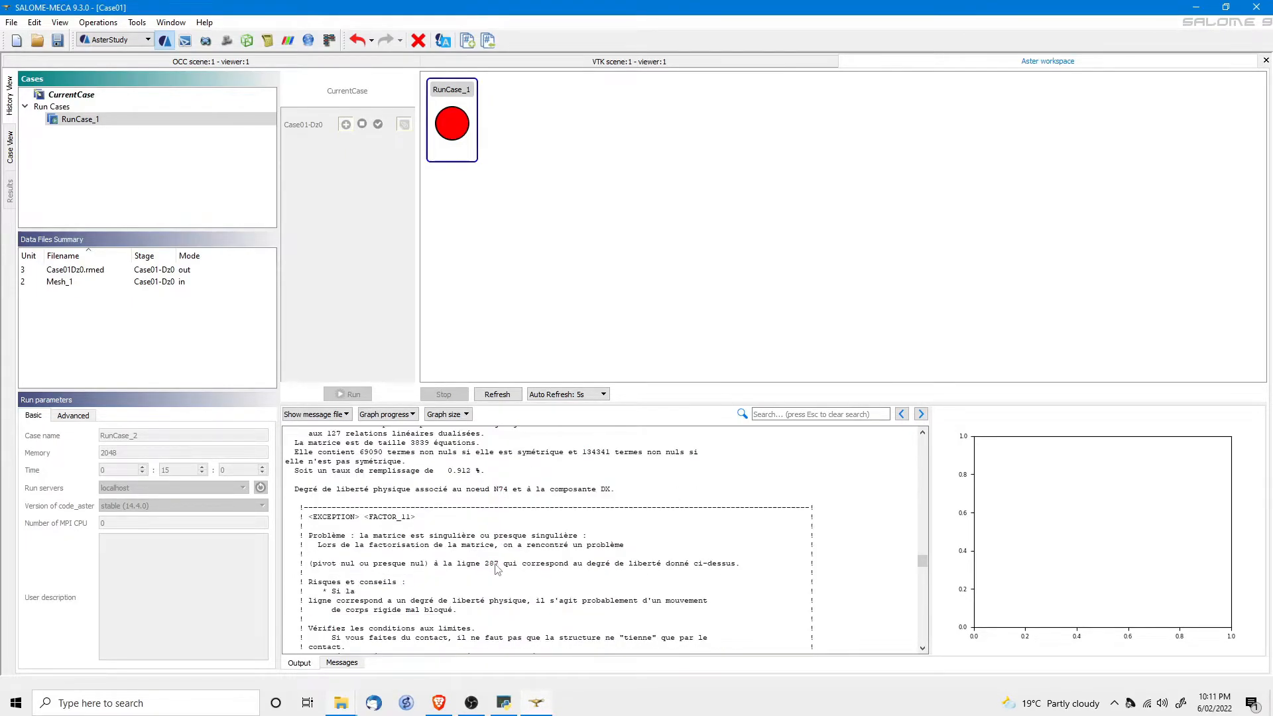
scroll(497, 569, "down", 2)
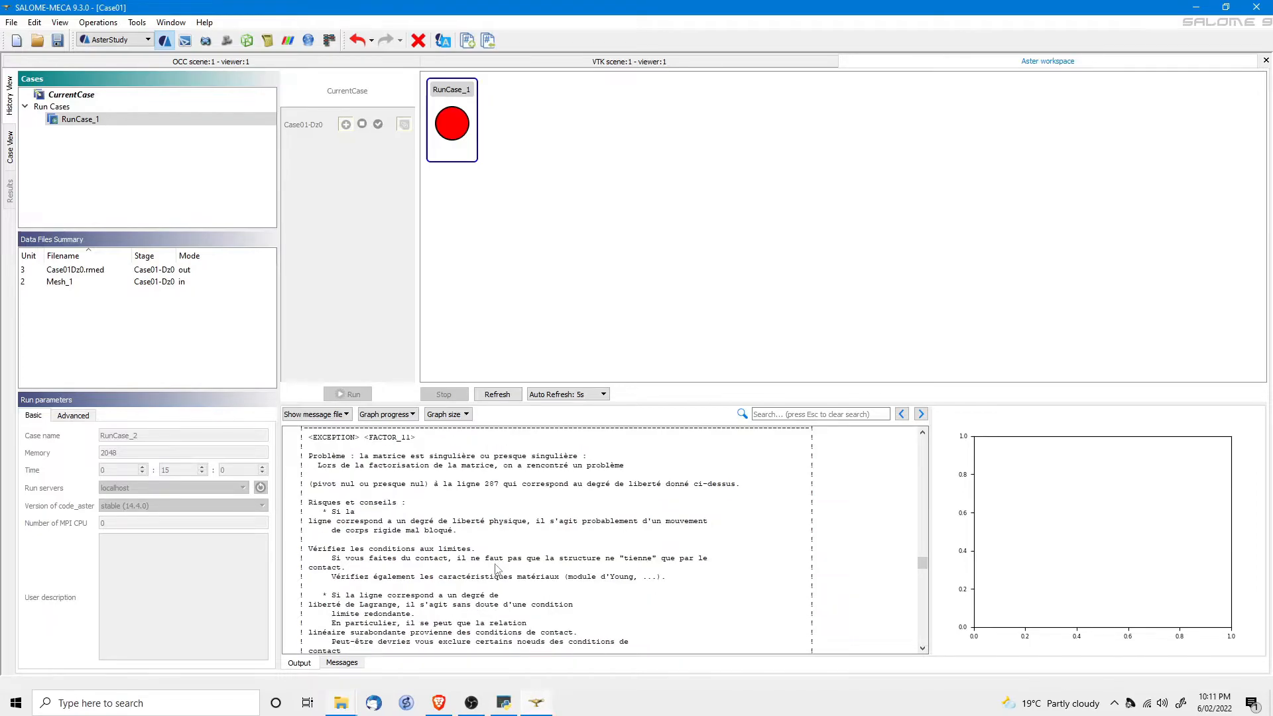
scroll(498, 568, "down", 8)
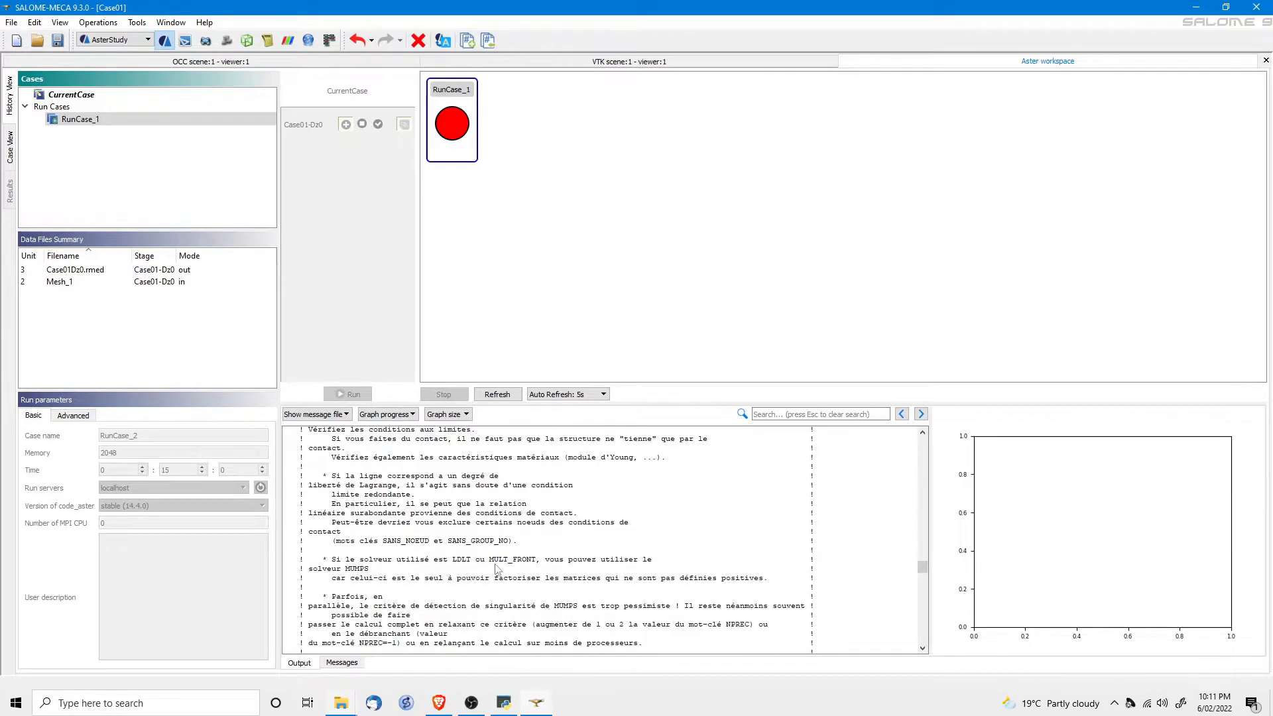
scroll(497, 569, "down", 1)
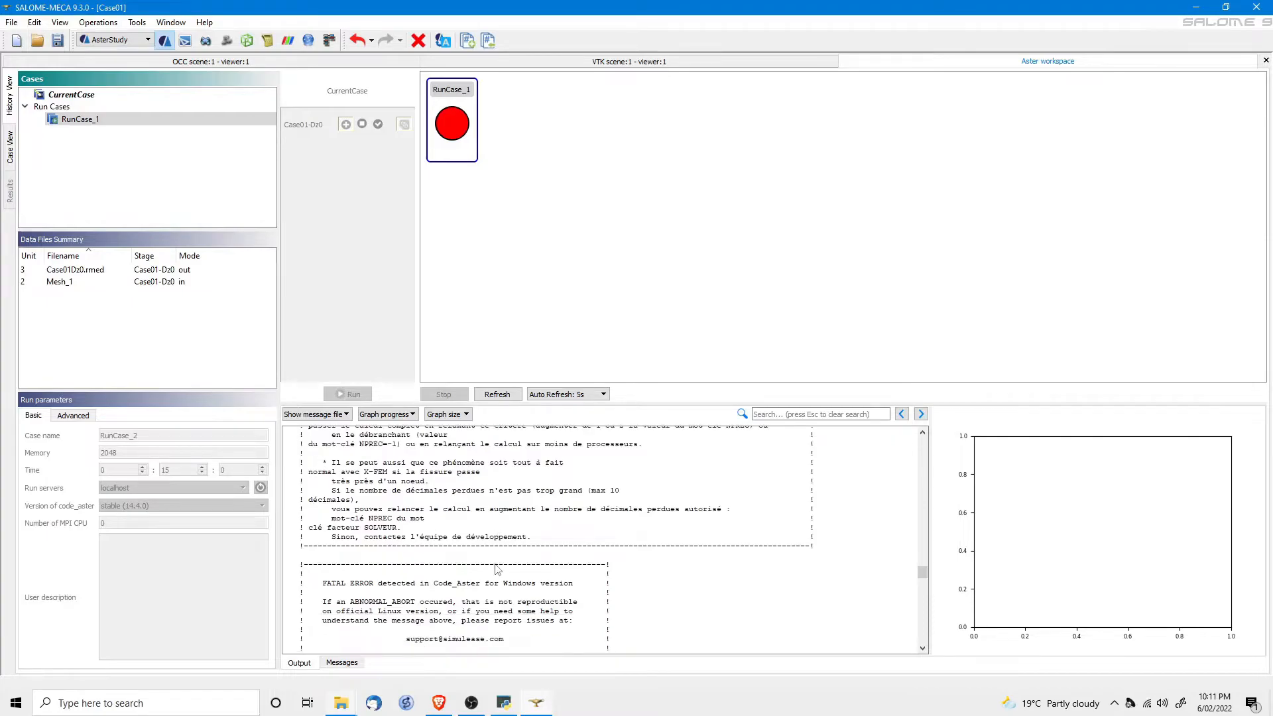
scroll(497, 569, "down", 2)
scroll(497, 569, "up", 5)
scroll(470, 525, "up", 7)
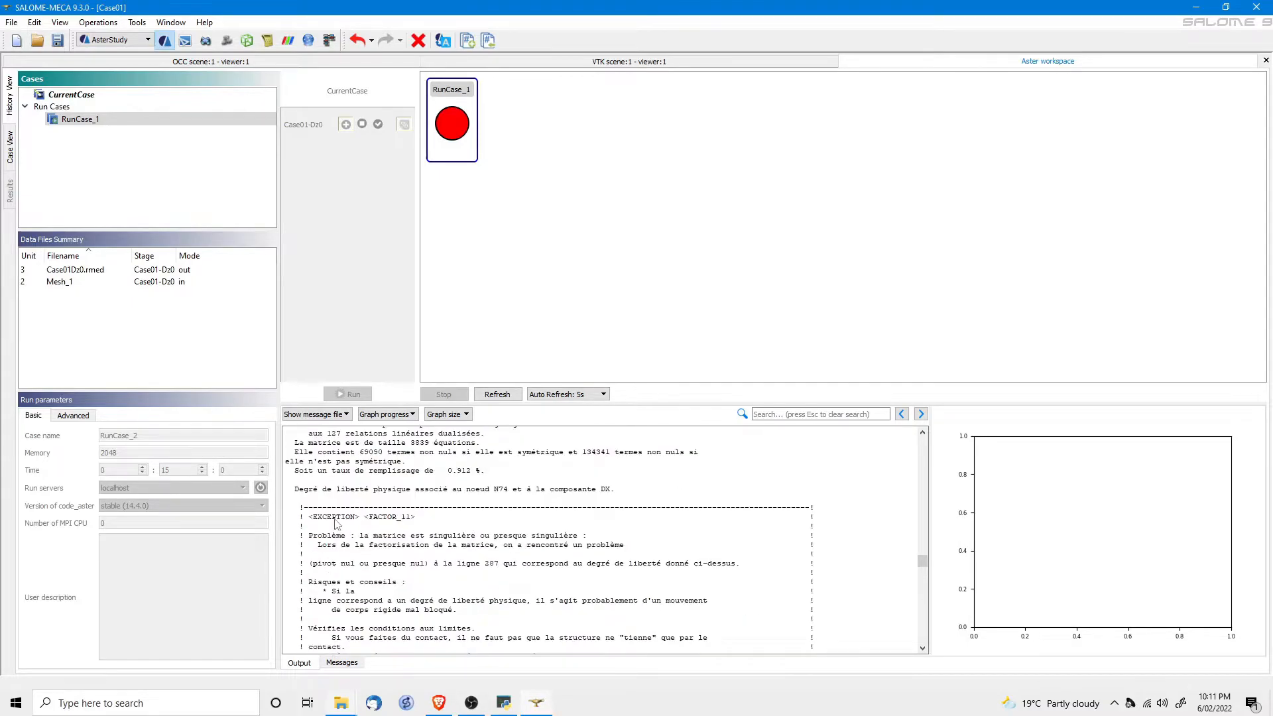
left_click_drag(309, 517, 512, 626)
left_click_drag(585, 599, 585, 604)
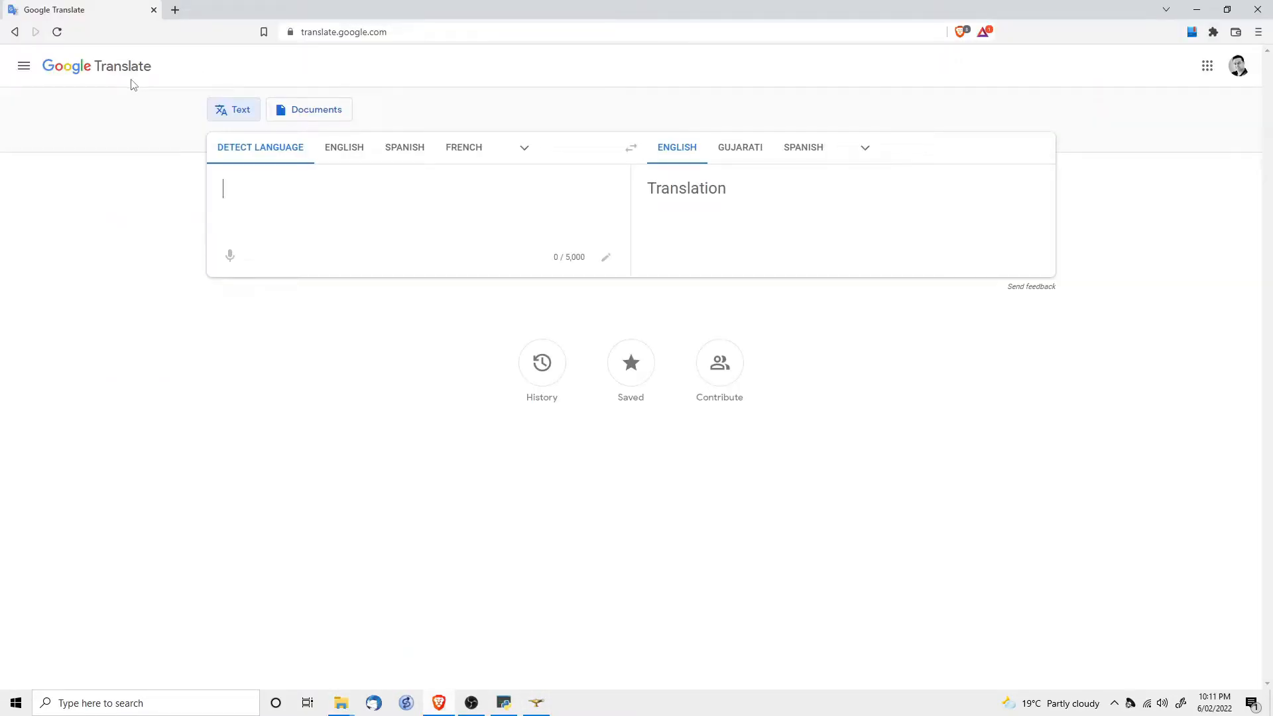
Paste the French FACTOR_11 error log into Google Translate and read the English translation.
left_click(249, 201)
key("ctrl+v")
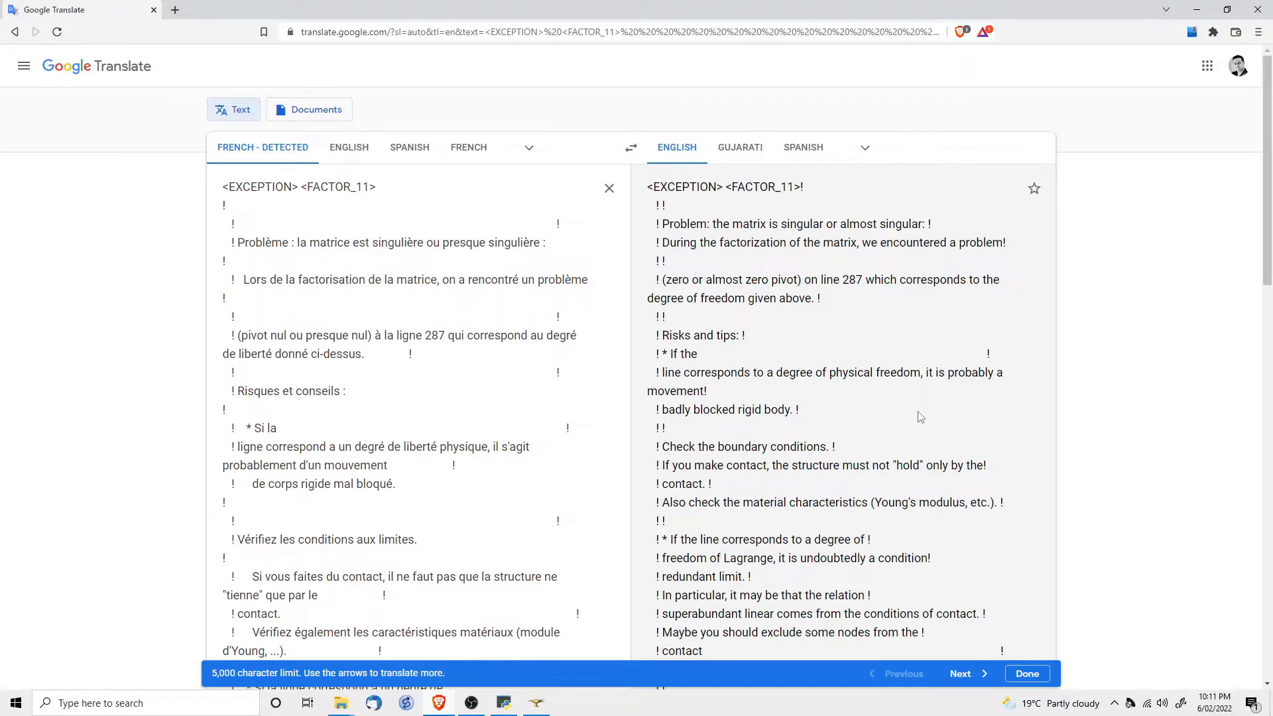
scroll(920, 416, "down", 2)
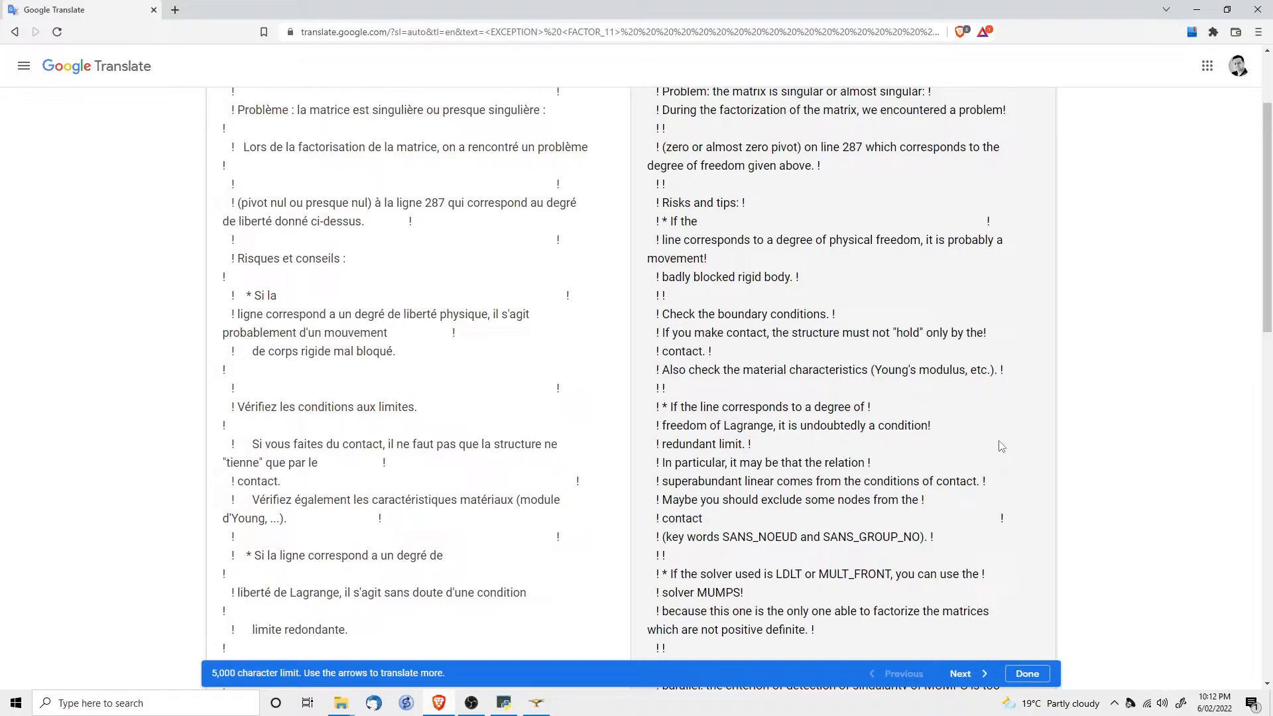
Back in SALOME-MECA's Case View, delete the Case01-Dz0 stage and confirm.
left_click(1196, 9)
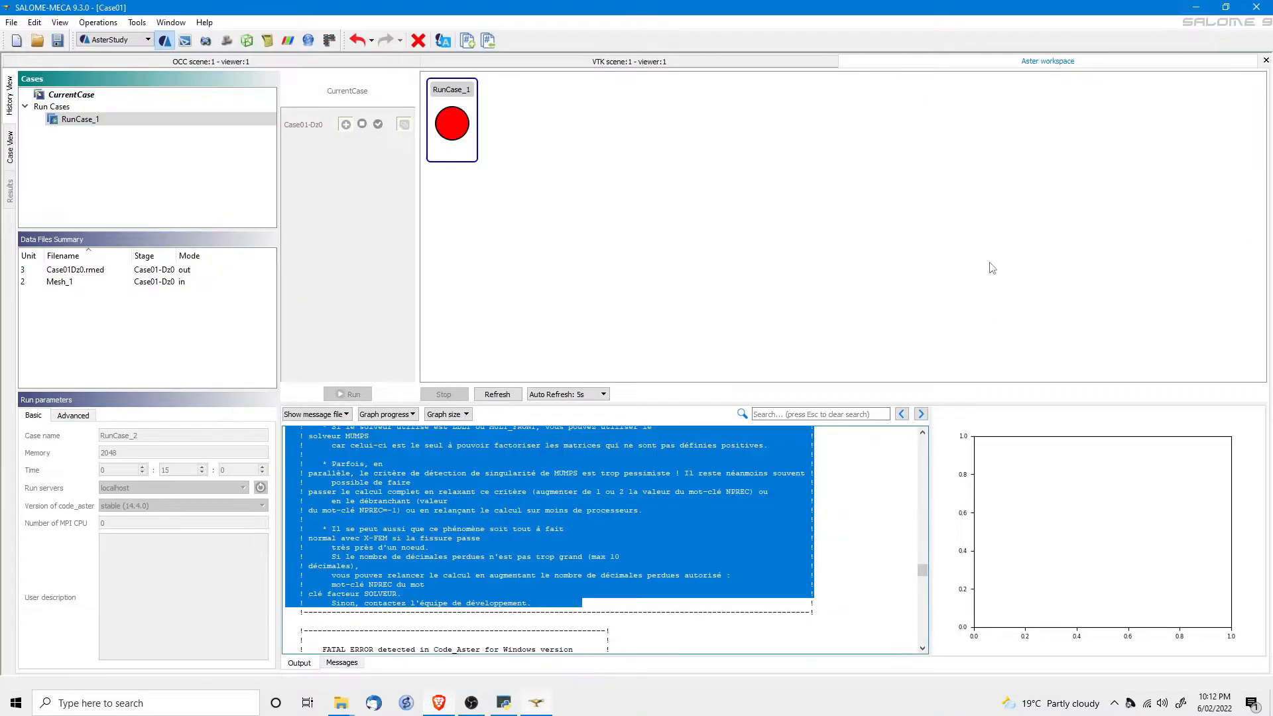
left_click(617, 309)
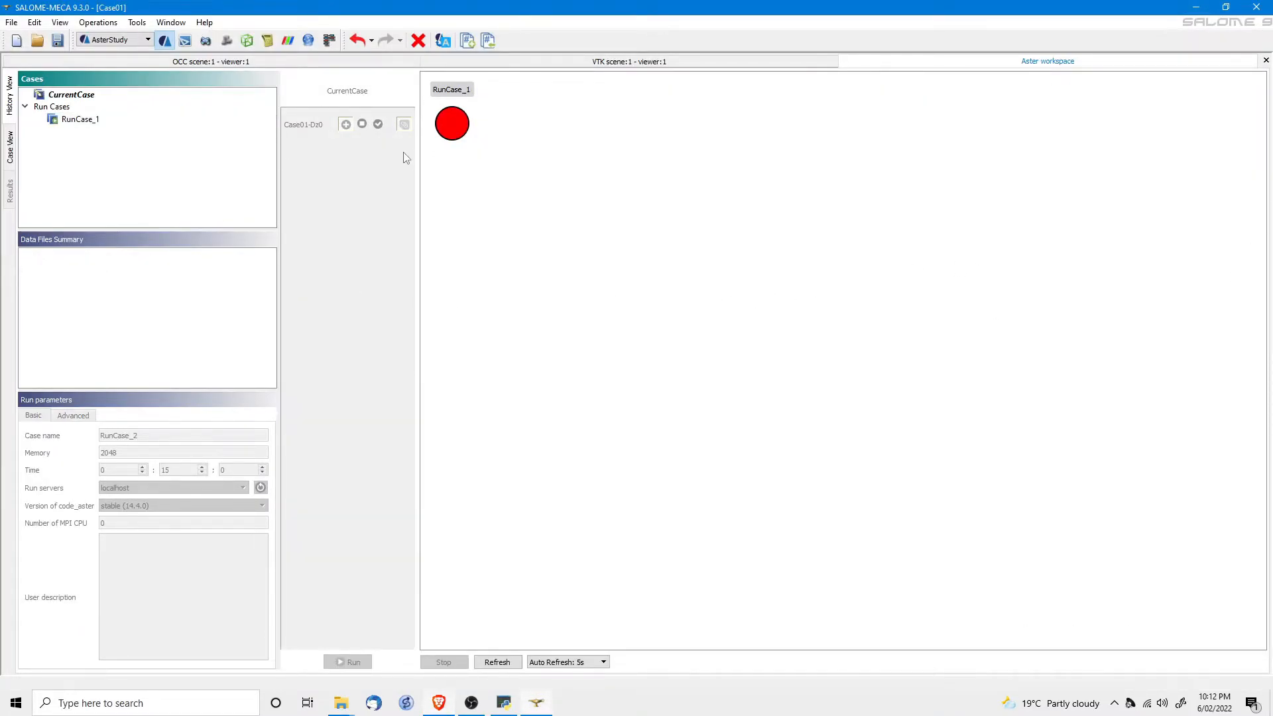
left_click(10, 147)
scroll(131, 165, "up", 8)
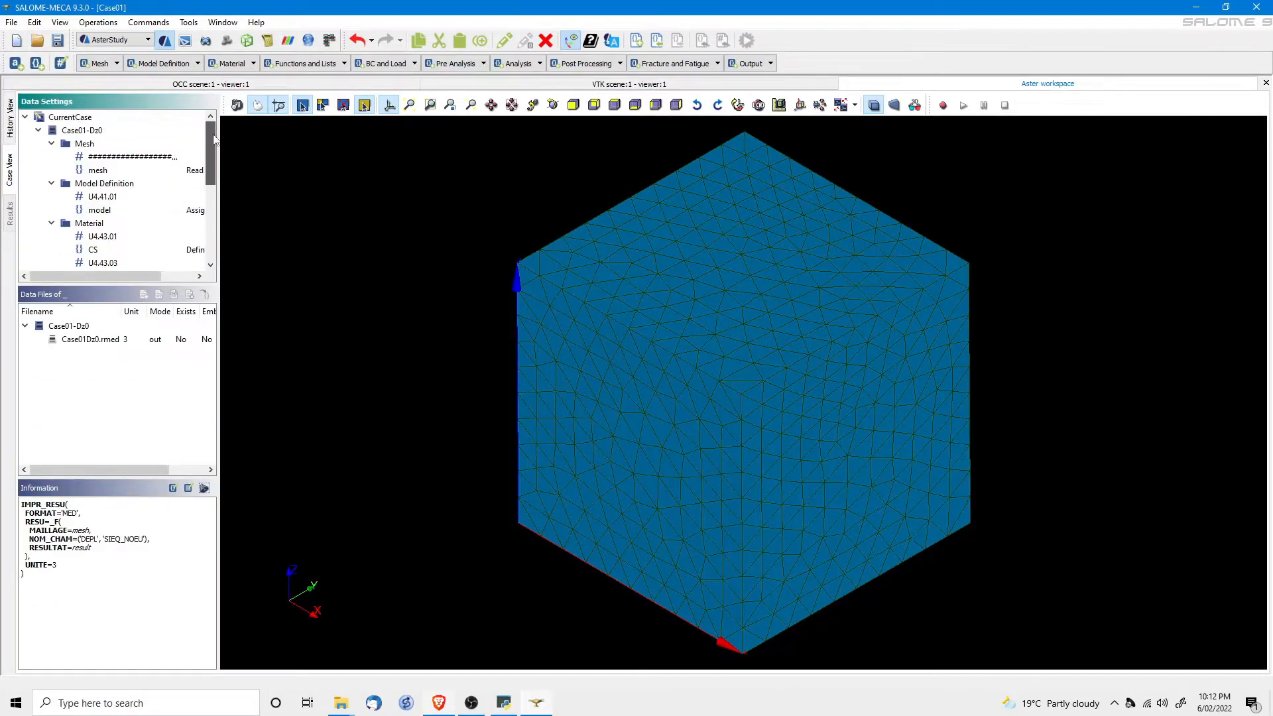
left_click(79, 132)
right_click(77, 132)
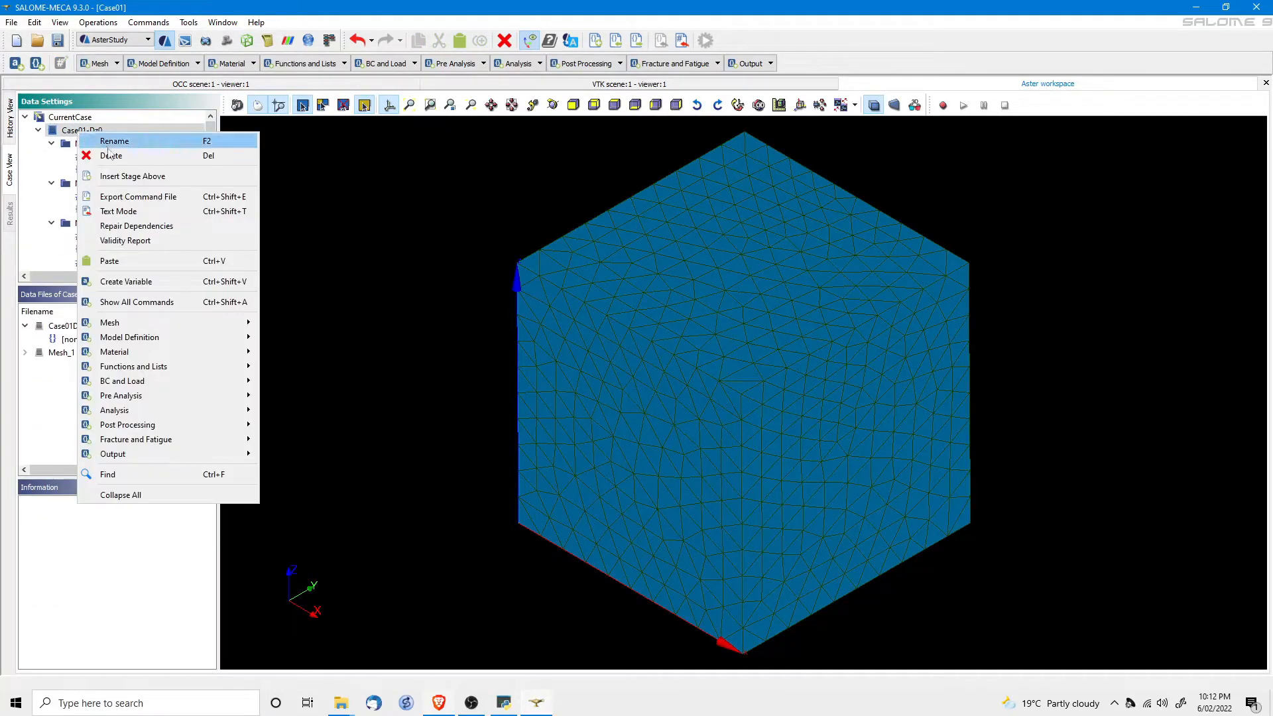
left_click(113, 156)
left_click(646, 375)
Add a new stage to CurrentCase from the Case01-DxDyDz0.comm command file.
left_click(70, 118)
right_click(69, 120)
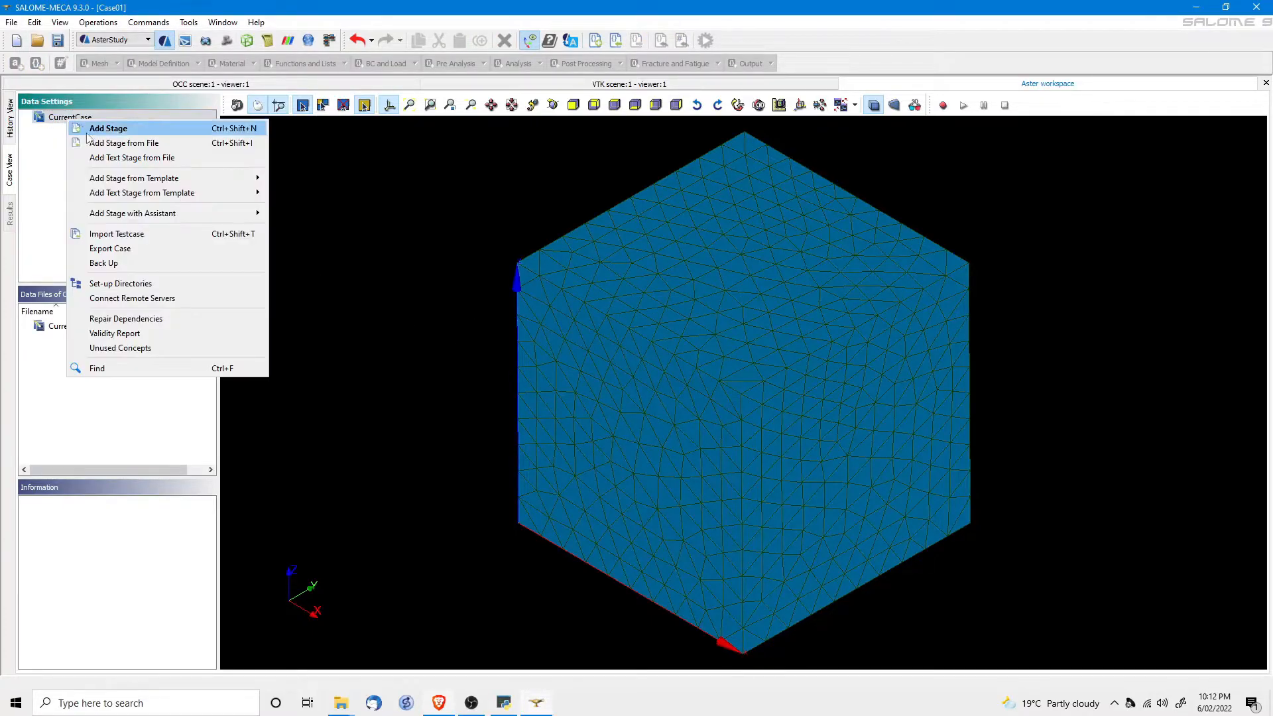
left_click(114, 143)
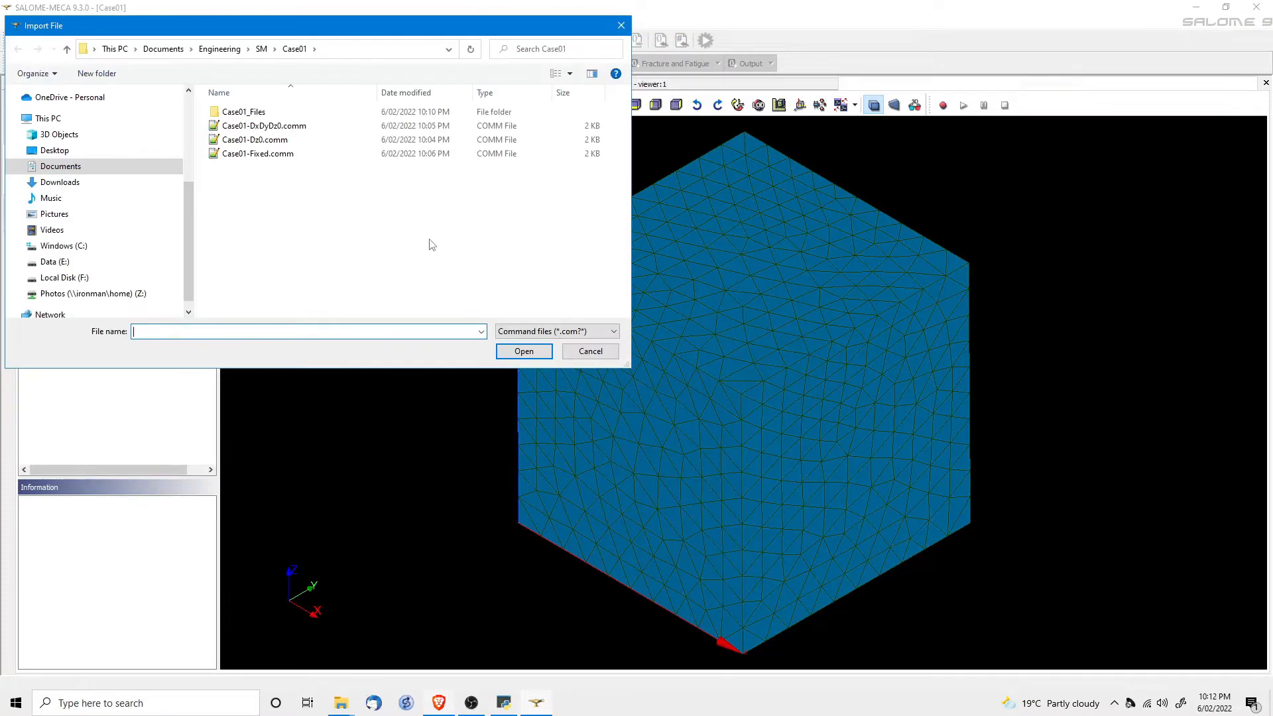
double_click(251, 128)
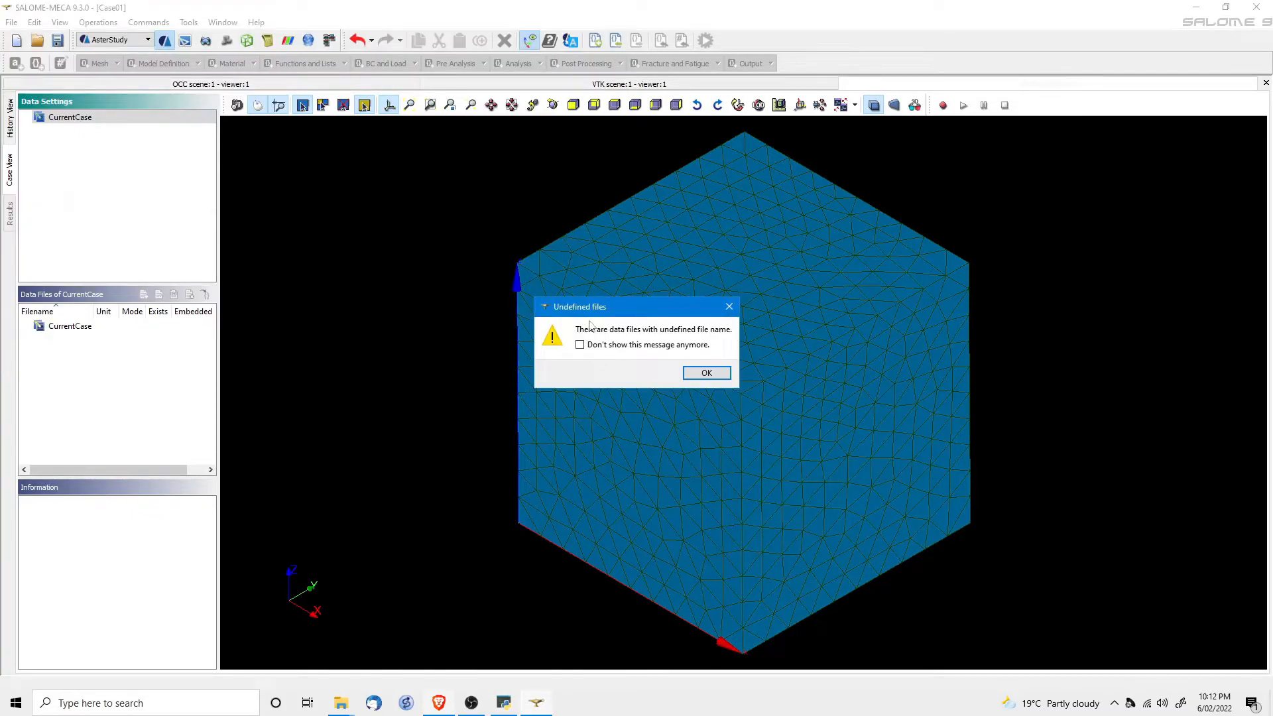
left_click(704, 373)
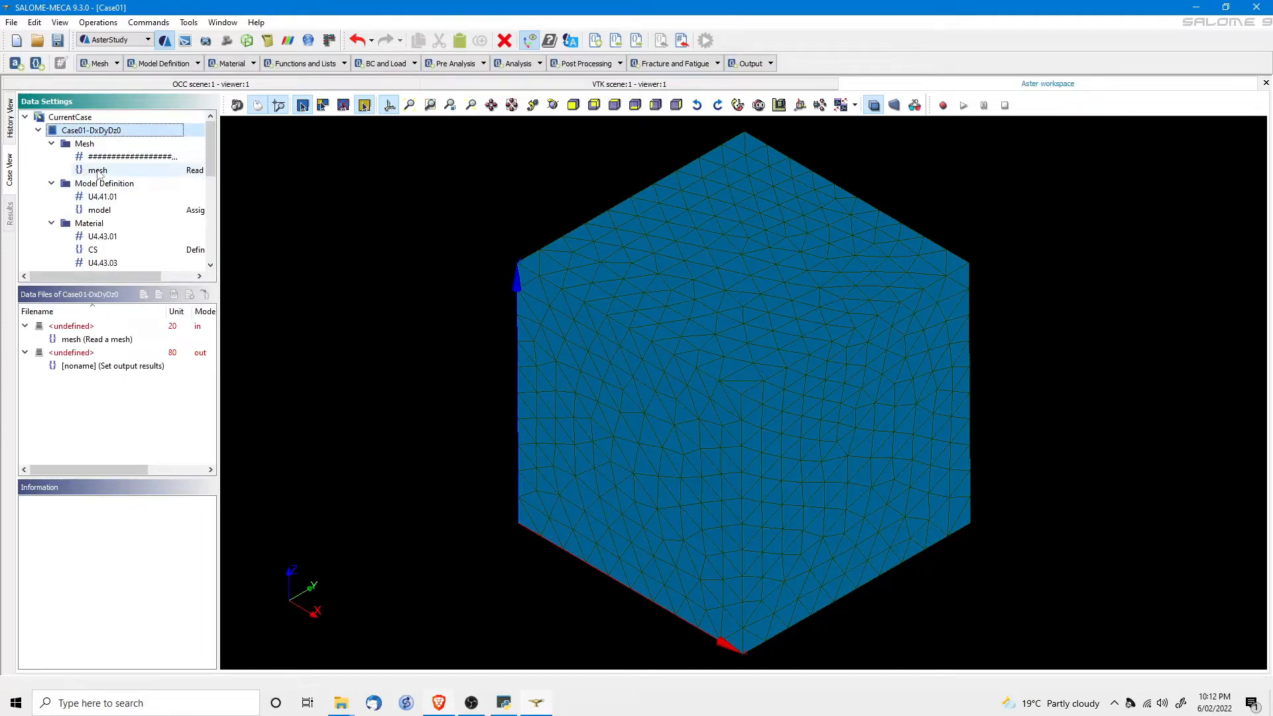
Set the stage's mesh reading command to use Mesh_1 as its mesh file.
double_click(97, 171)
left_click(1173, 226)
left_click(1161, 257)
left_click(1126, 654)
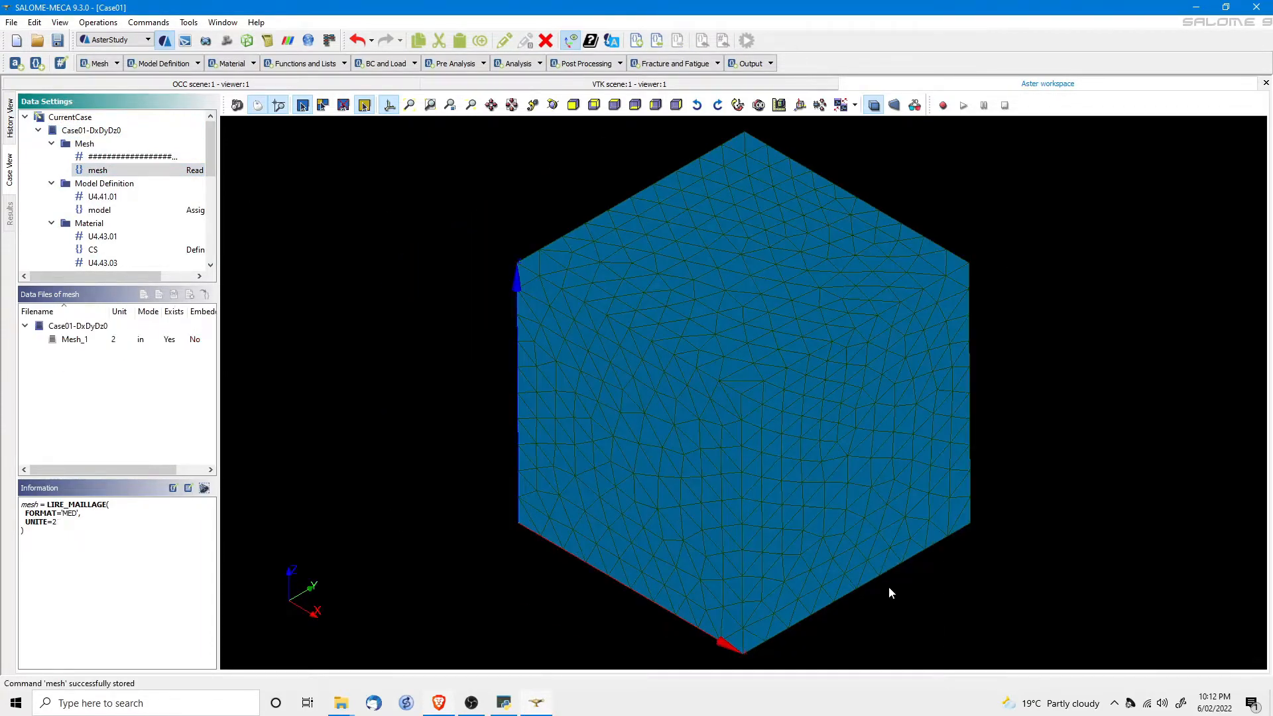
scroll(109, 212, "down", 5)
Point the output results command's file location to Case01DxDyDz0.rmed and store the command.
left_click(105, 262)
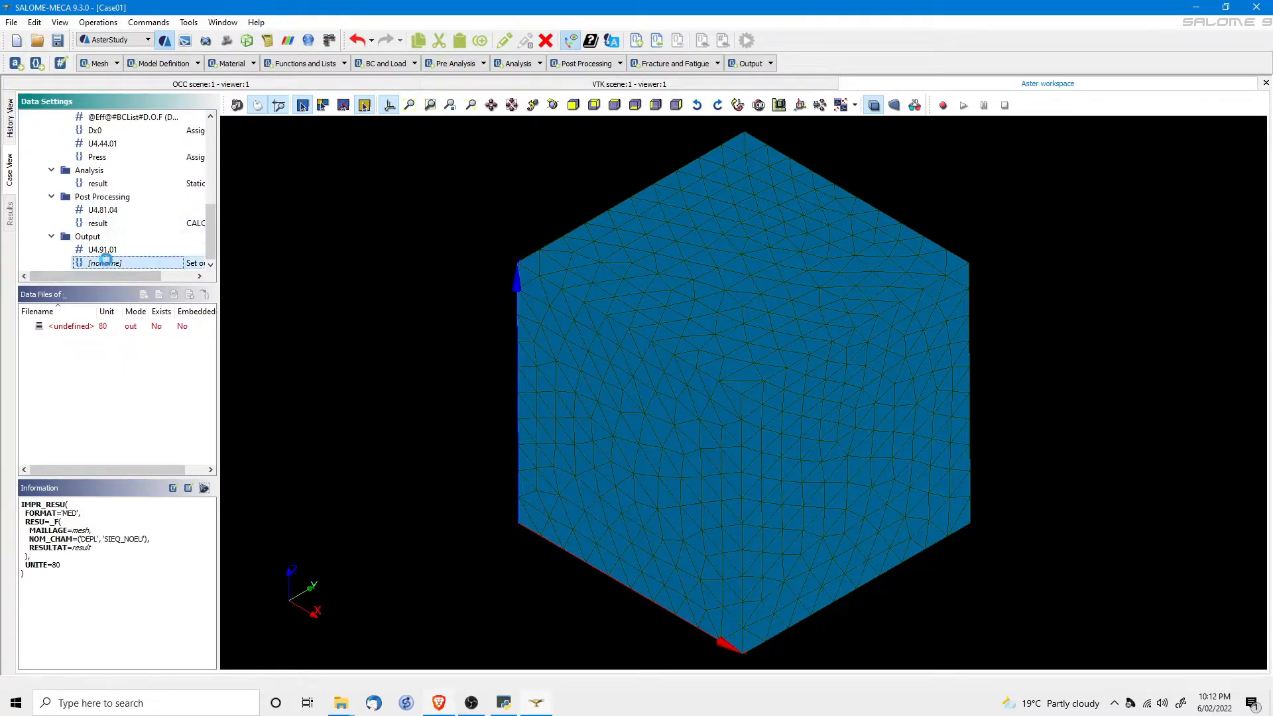
double_click(105, 262)
left_click(1223, 226)
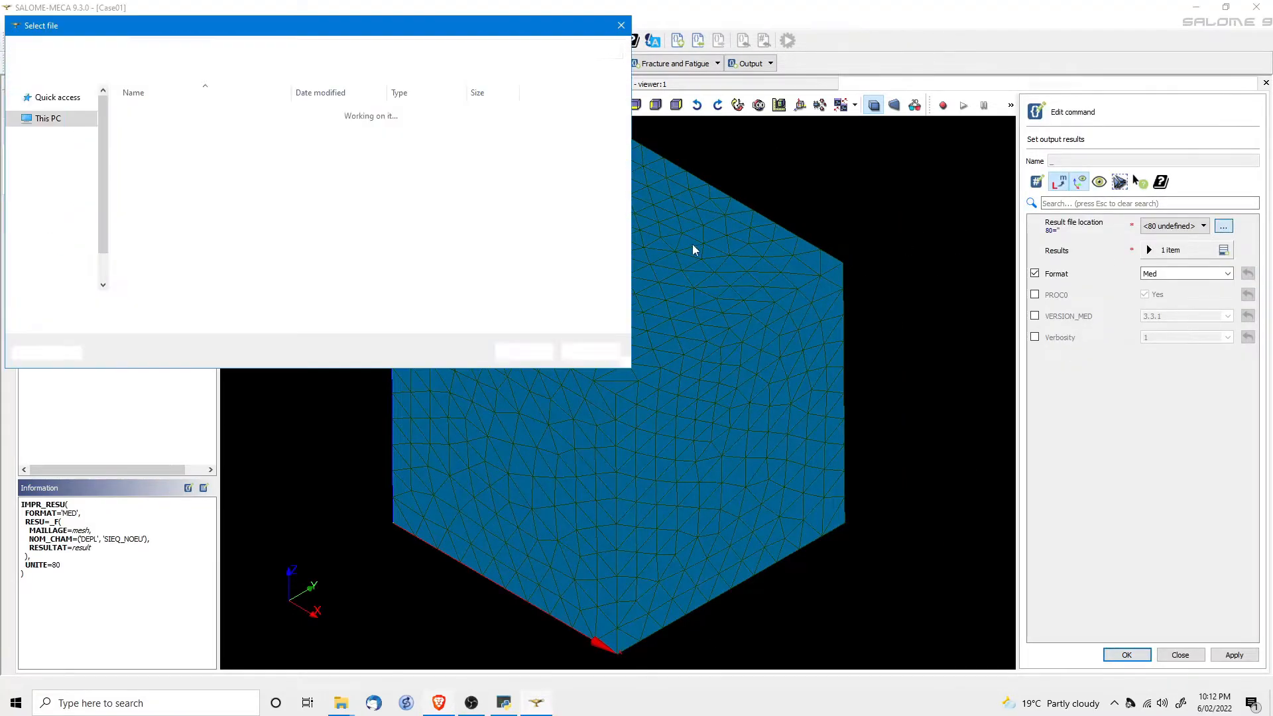
left_click(176, 139)
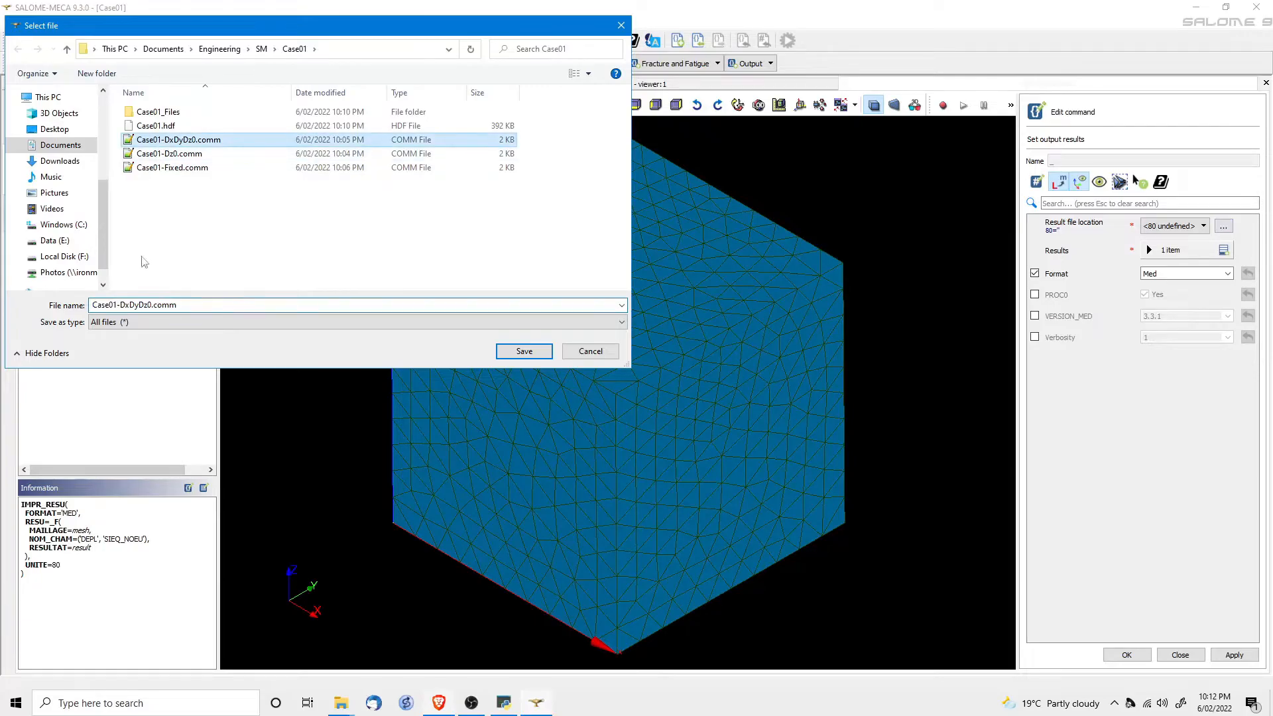
left_click(117, 305)
left_click(117, 305)
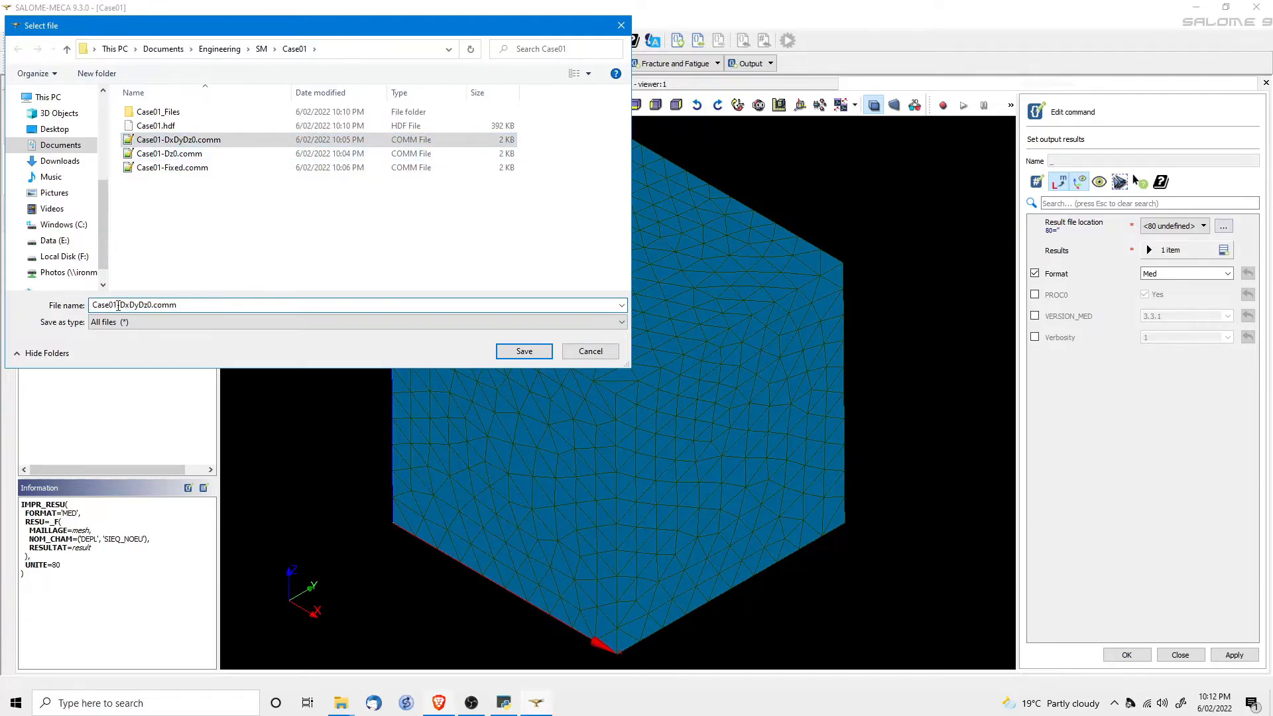
key("BackSpace")
type("rmne")
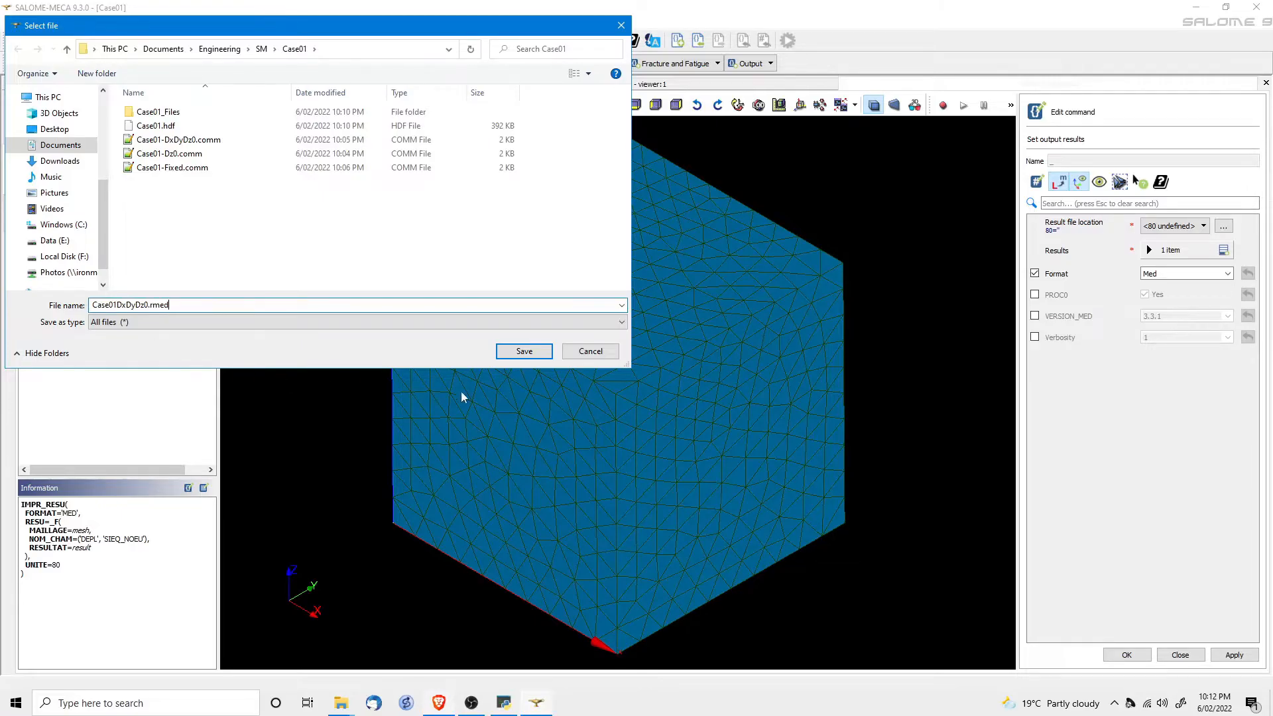
left_click(524, 351)
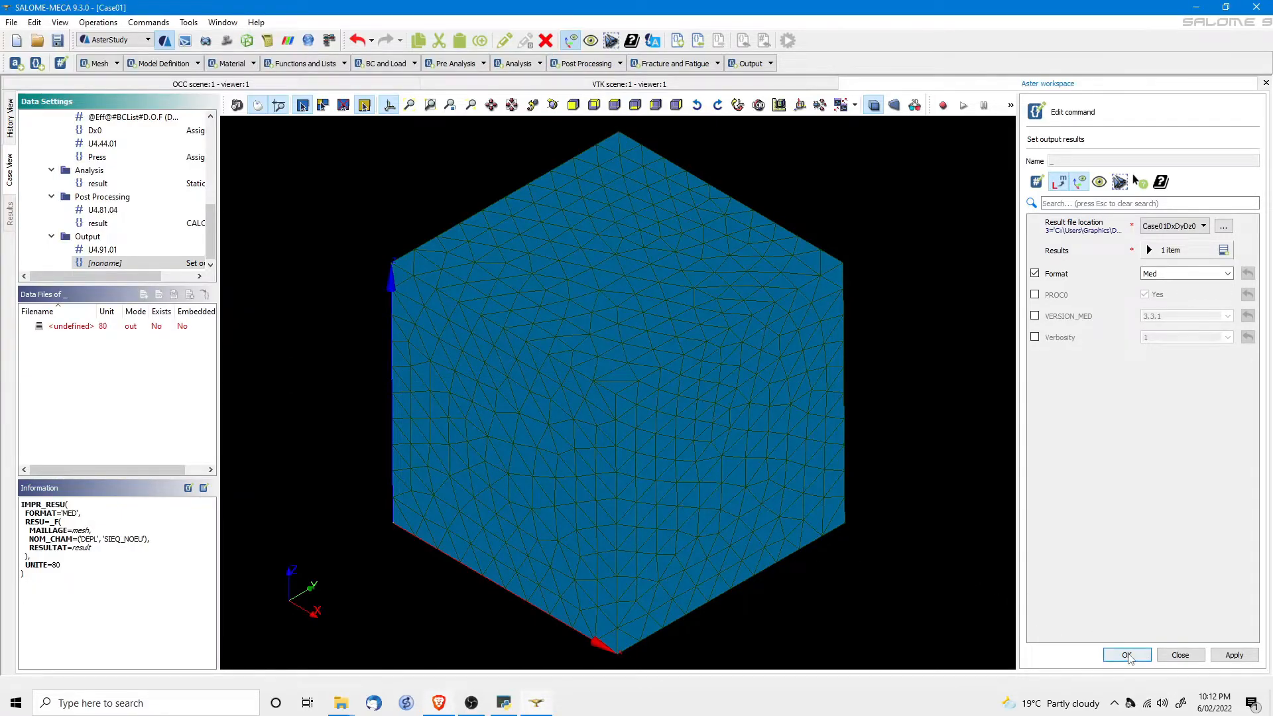
left_click(1128, 655)
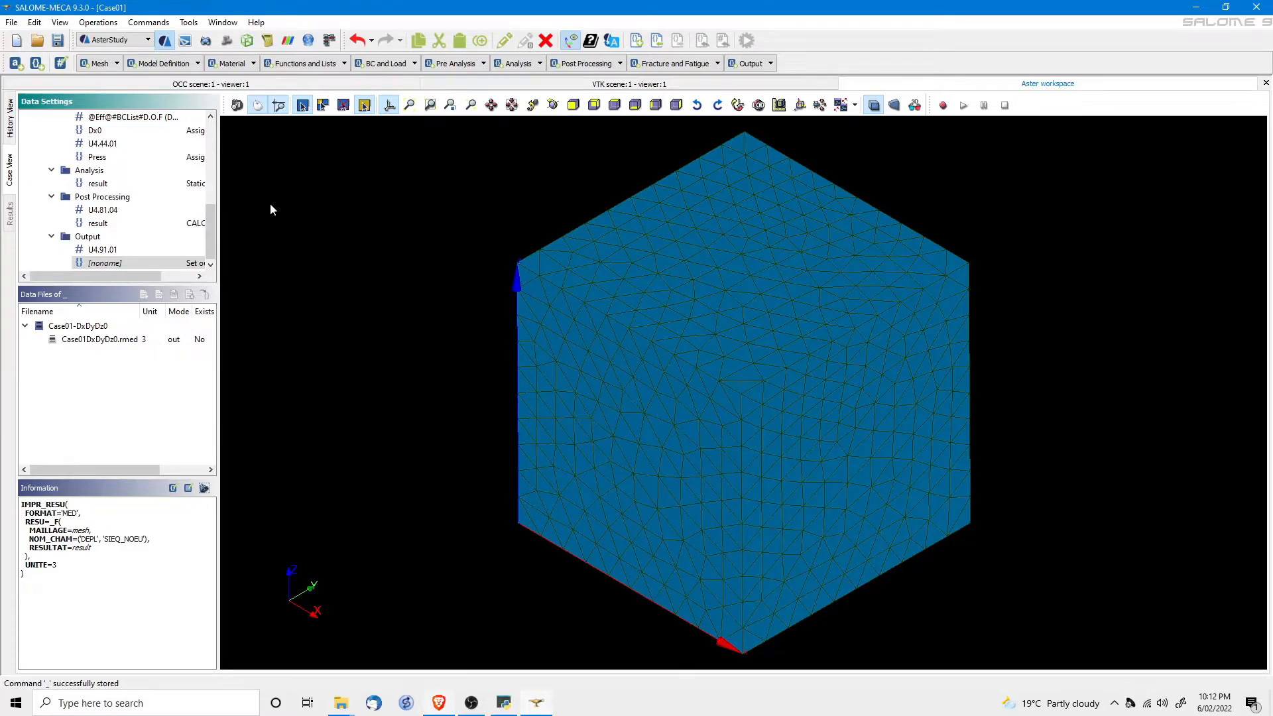
left_click(58, 40)
left_click(10, 120)
left_click(362, 125)
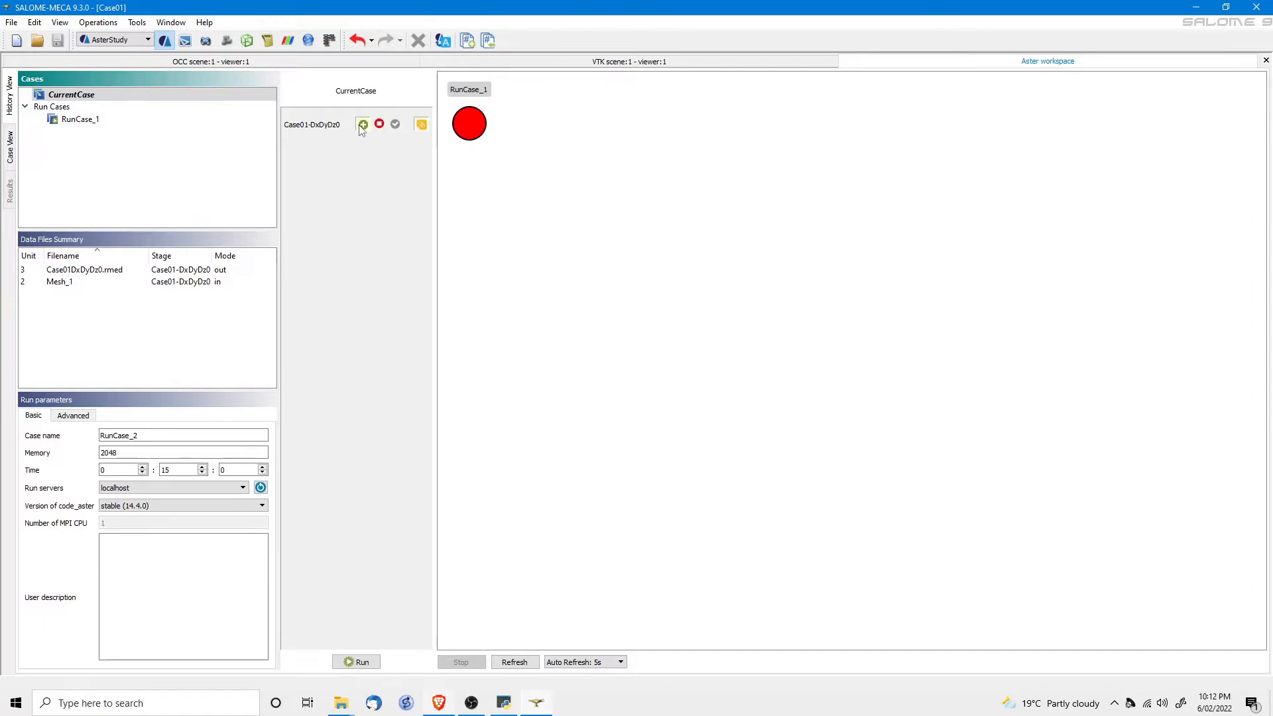
left_click(361, 664)
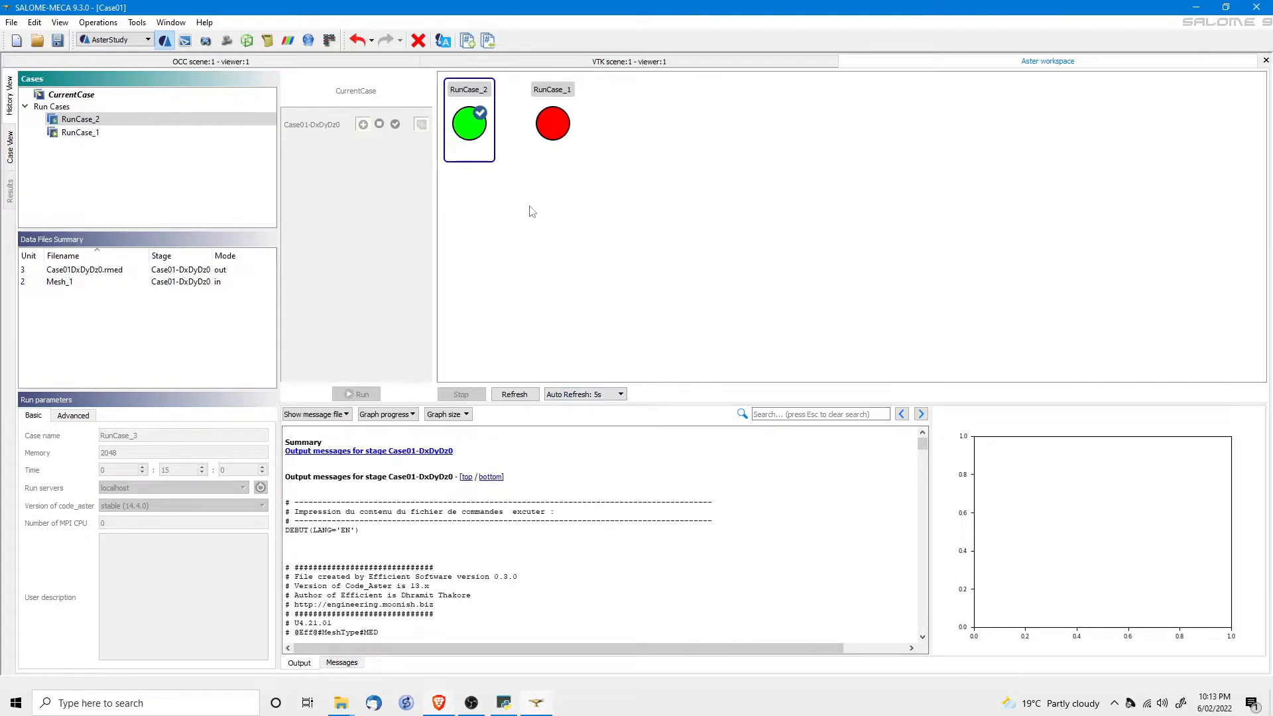
mouse_move(476, 146)
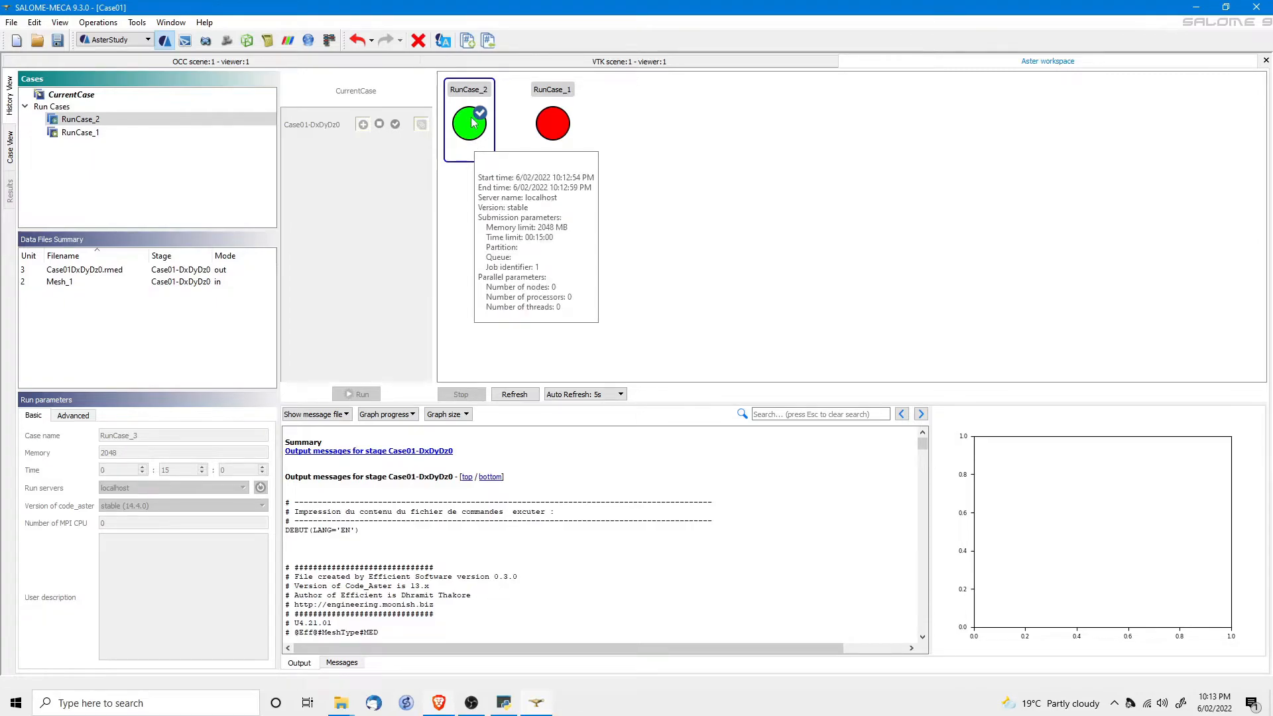
mouse_move(68, 279)
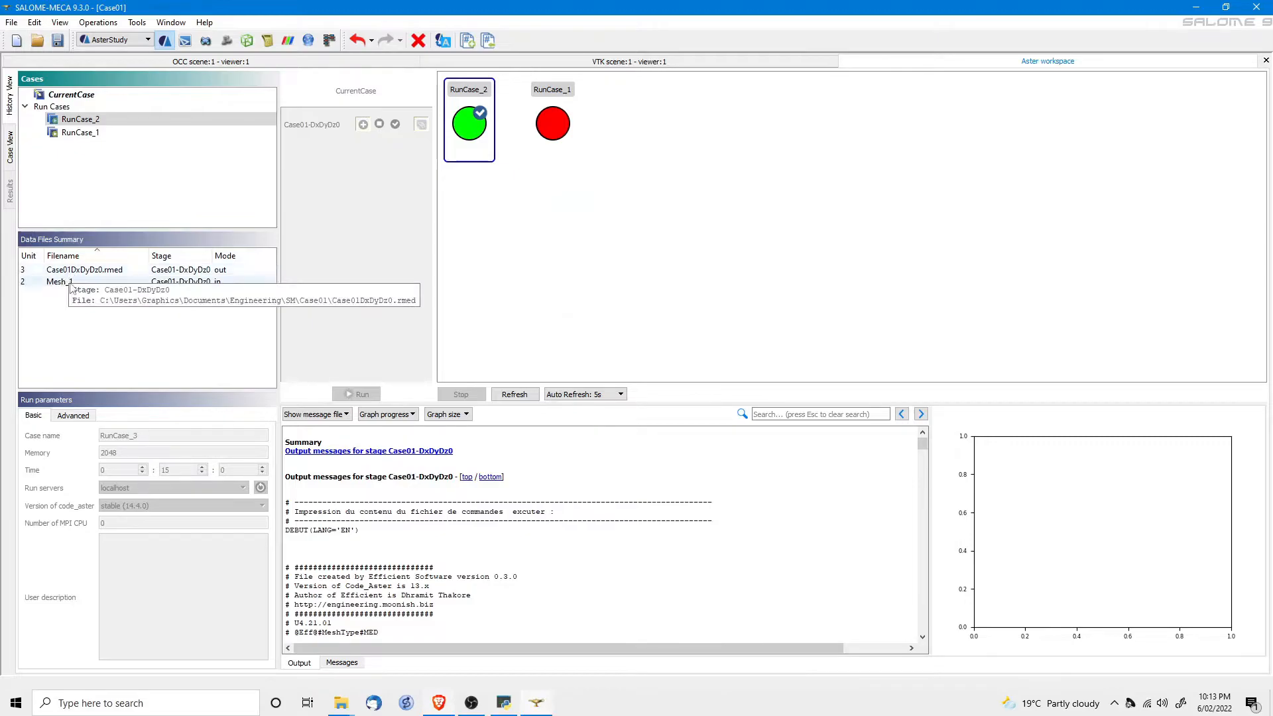
left_click(69, 273)
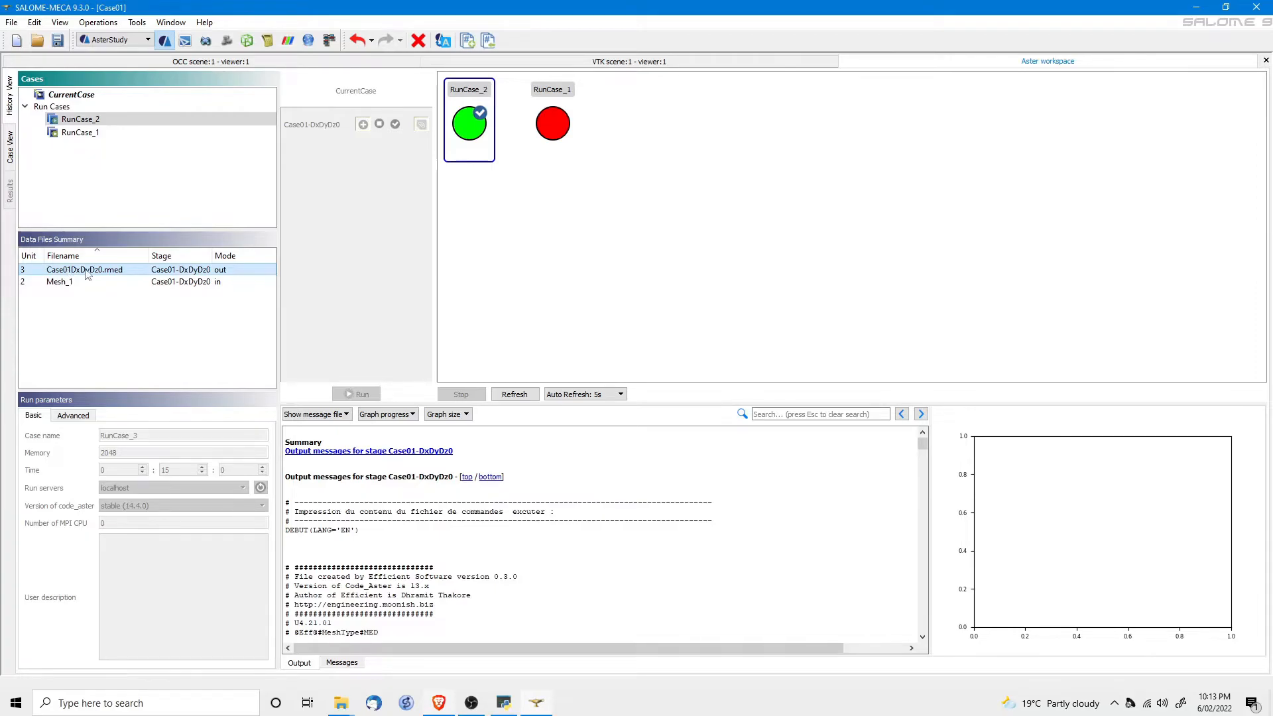
Post-process the .rmed result file and orbit the warped cube showing DEPL displacement magnitude.
right_click(98, 273)
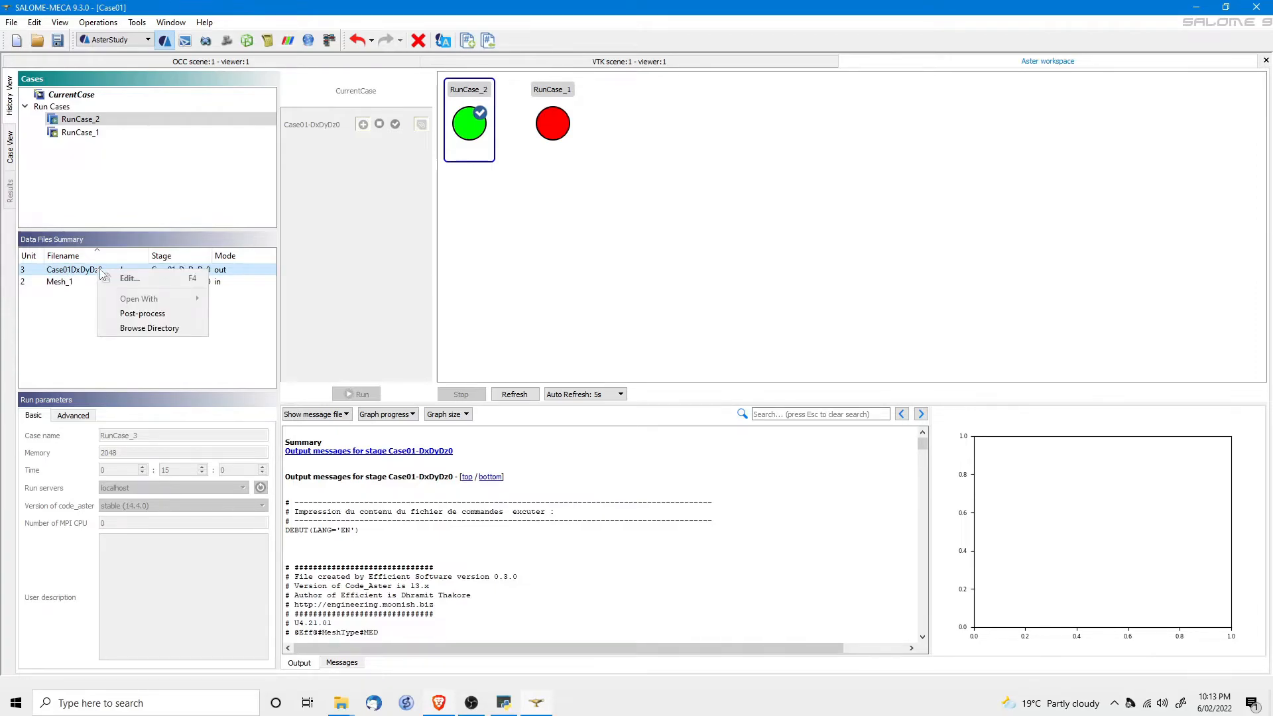
left_click(131, 317)
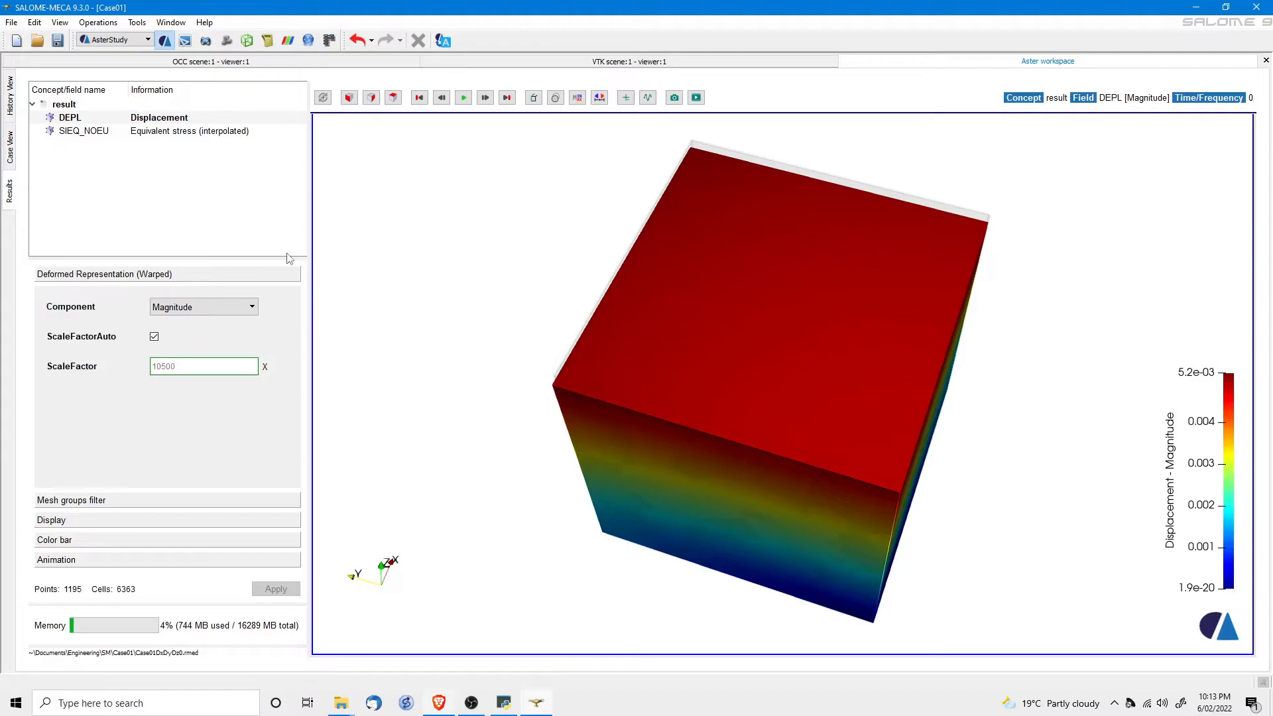
left_click_drag(703, 564, 597, 494)
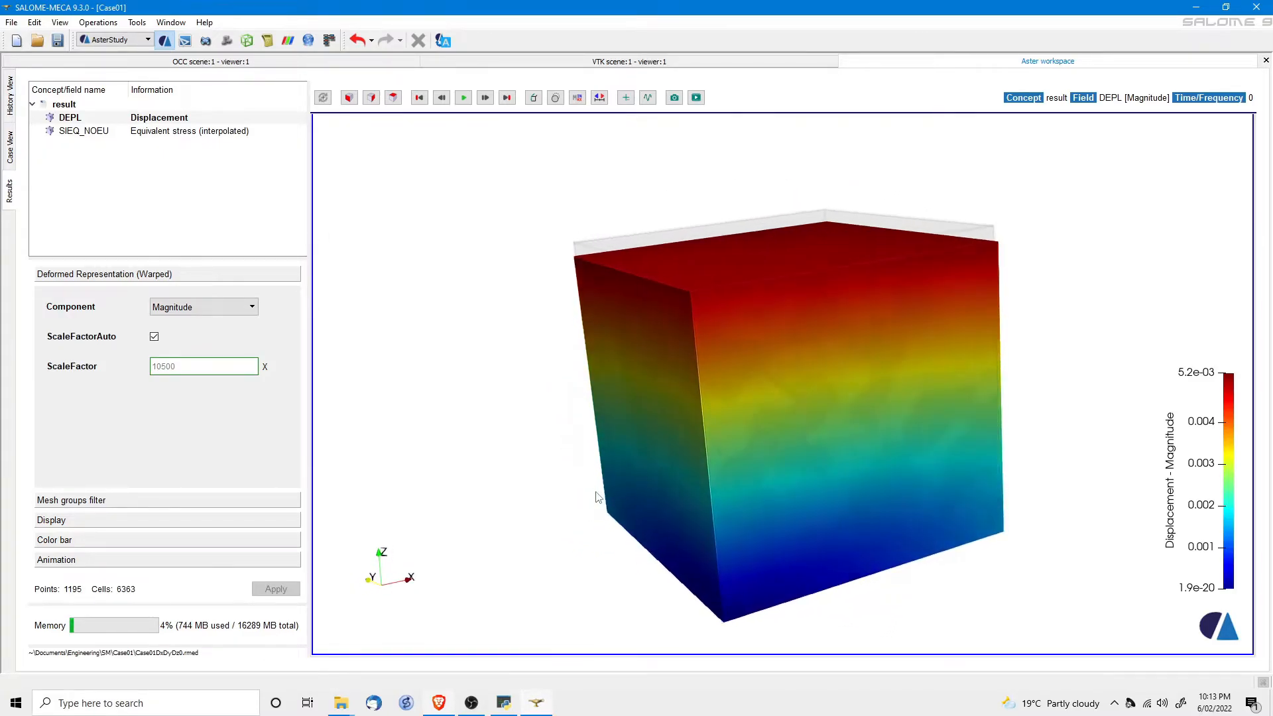
left_click_drag(634, 440, 603, 440)
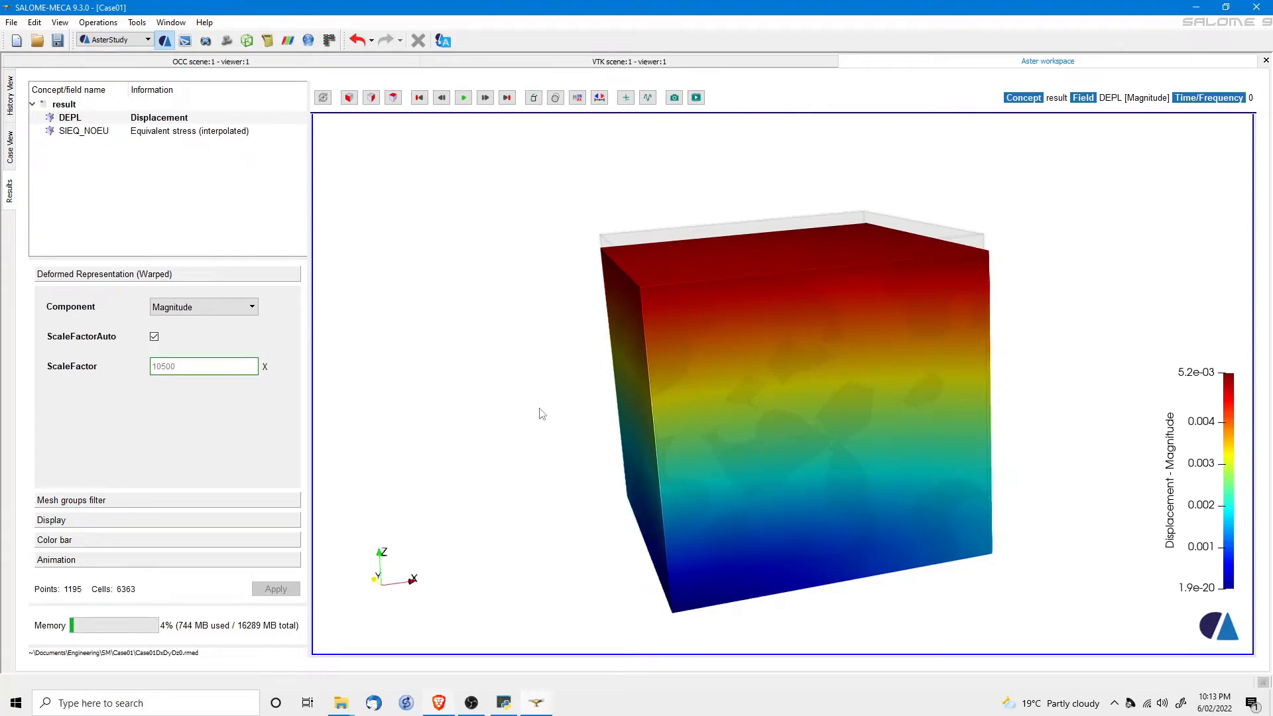
mouse_move(815, 419)
left_mouse_down()
mouse_move(774, 416)
mouse_move(801, 419)
left_mouse_up()
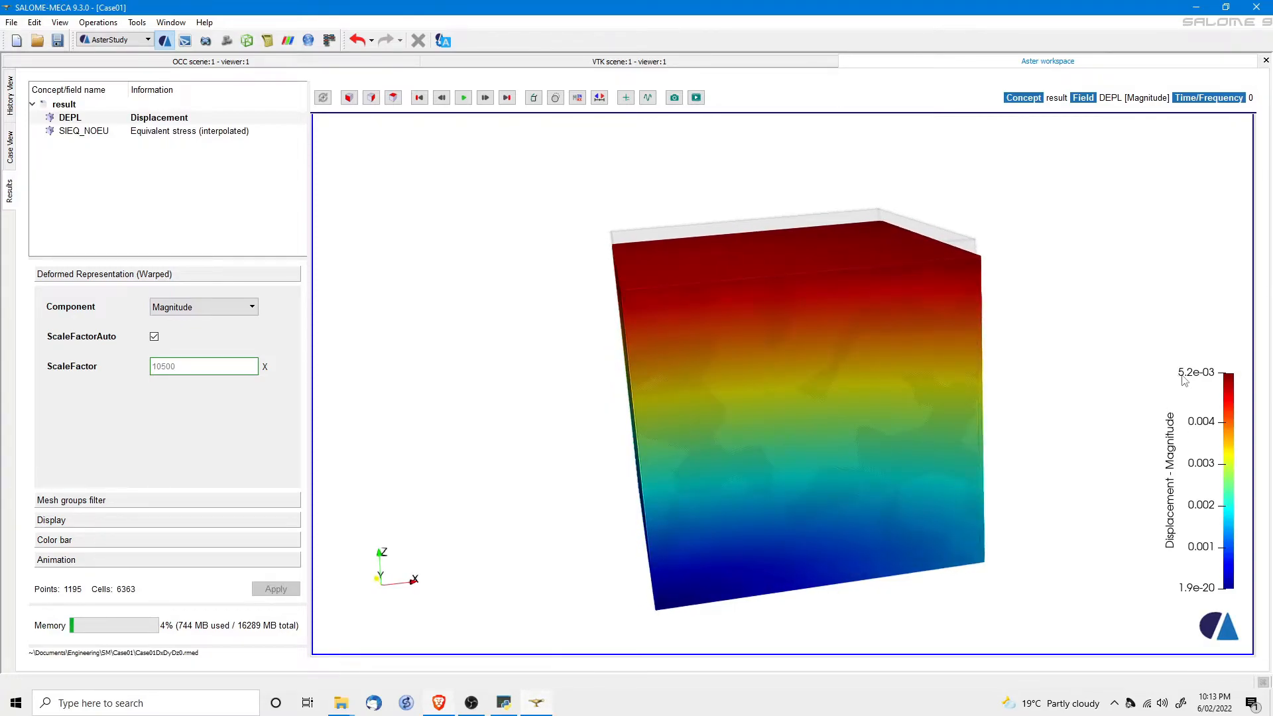
left_click_drag(848, 410, 863, 450)
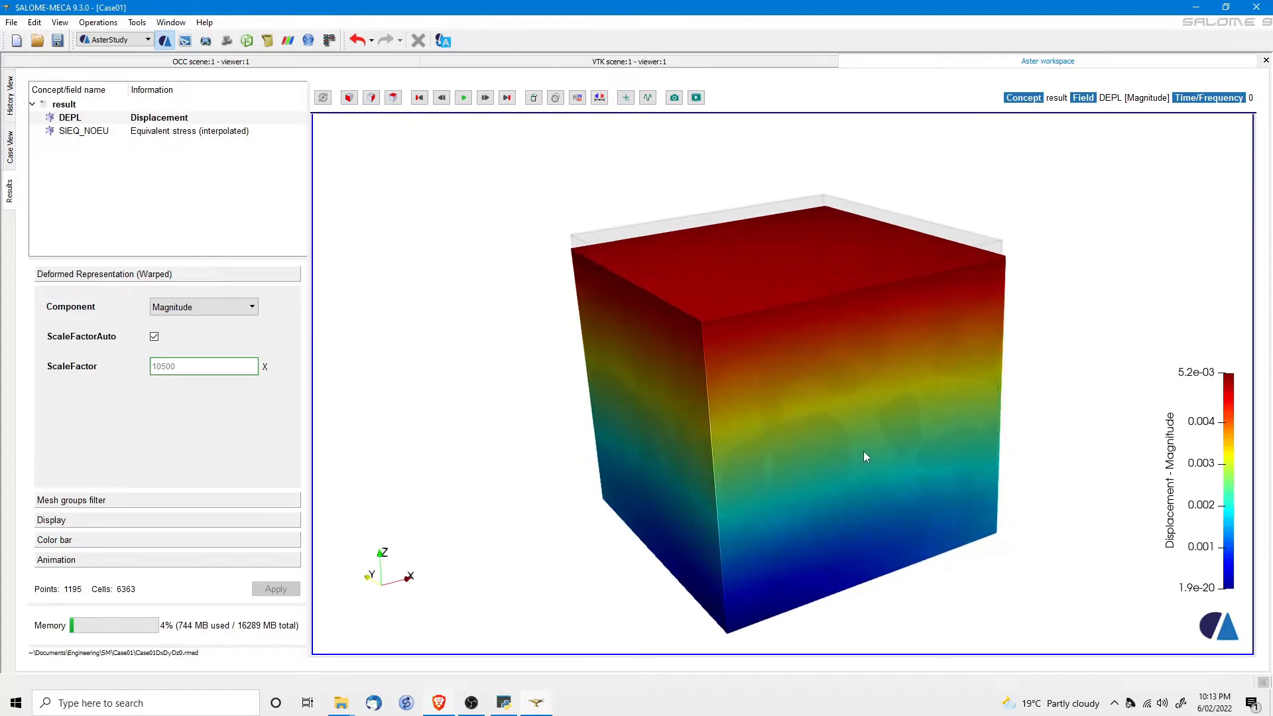
left_click(196, 308)
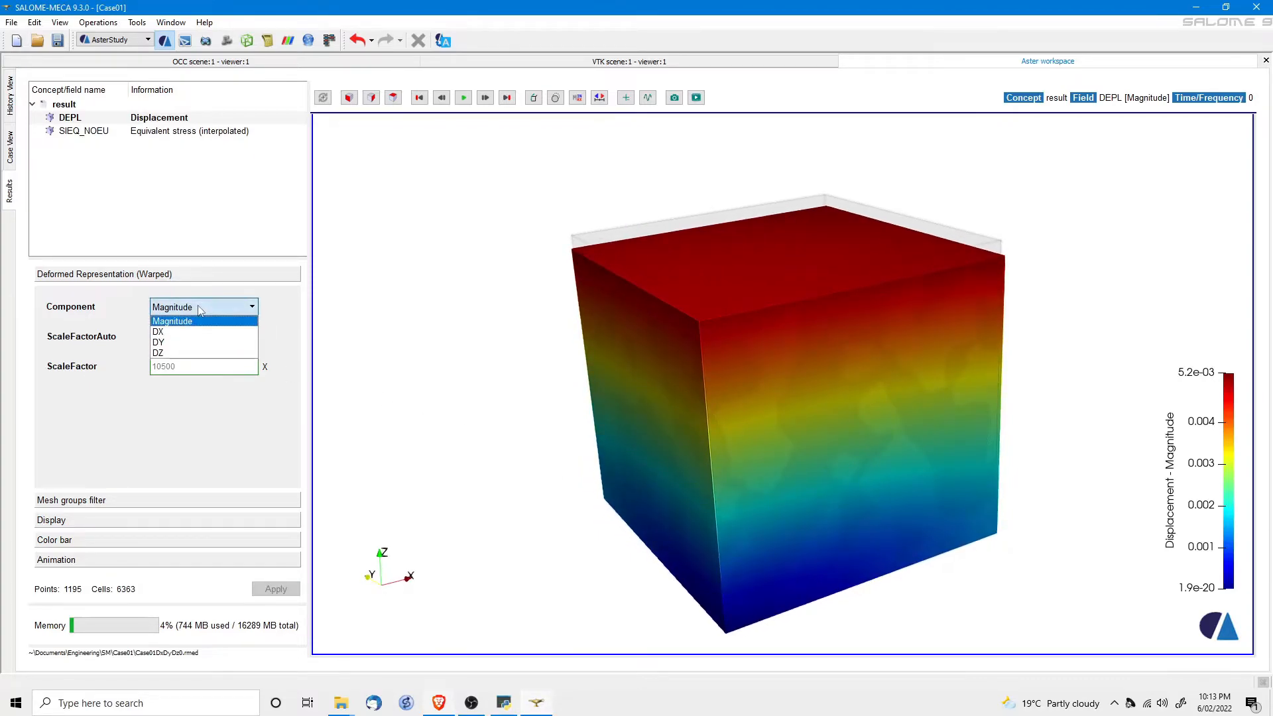
left_click(173, 353)
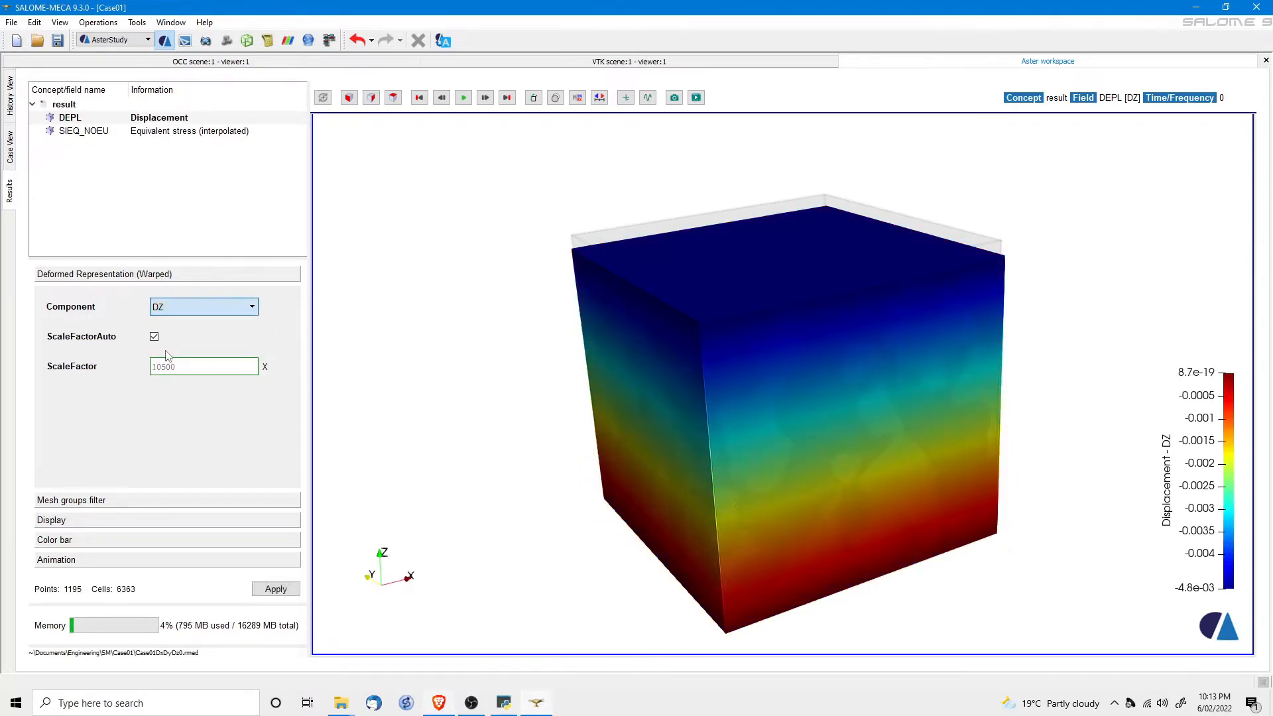
left_click_drag(674, 417, 766, 434)
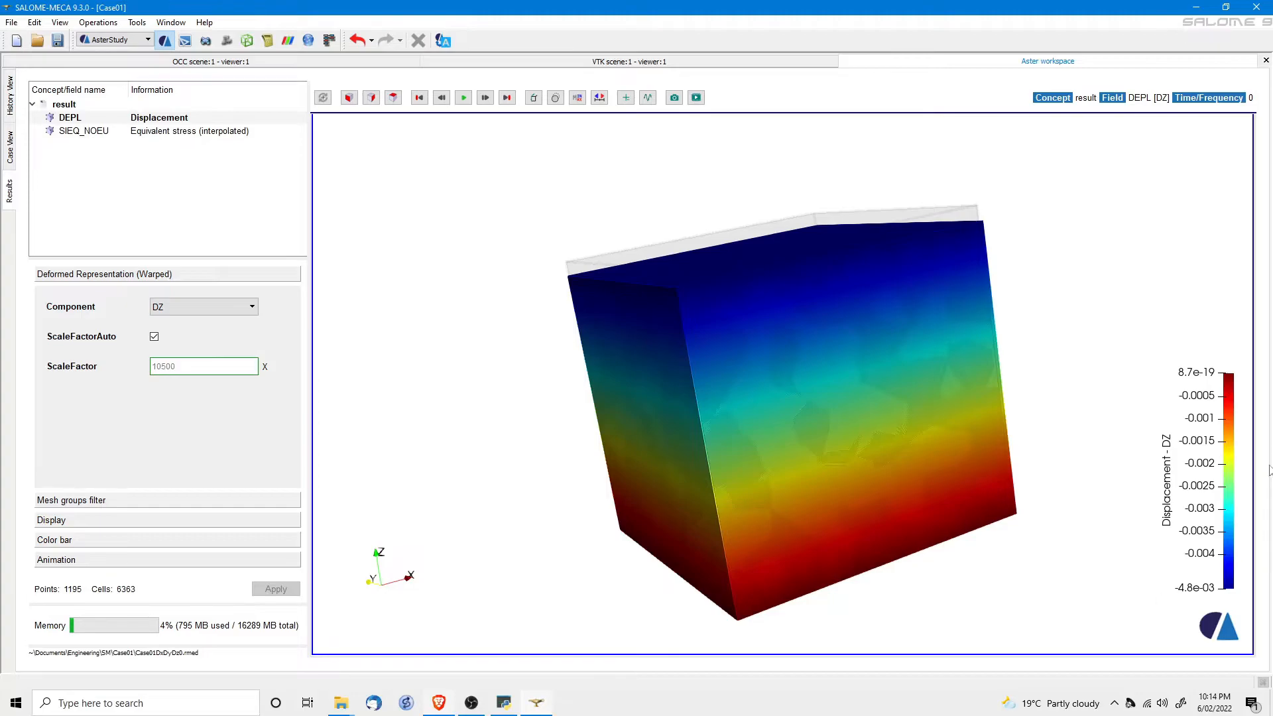
left_click_drag(767, 441, 860, 402)
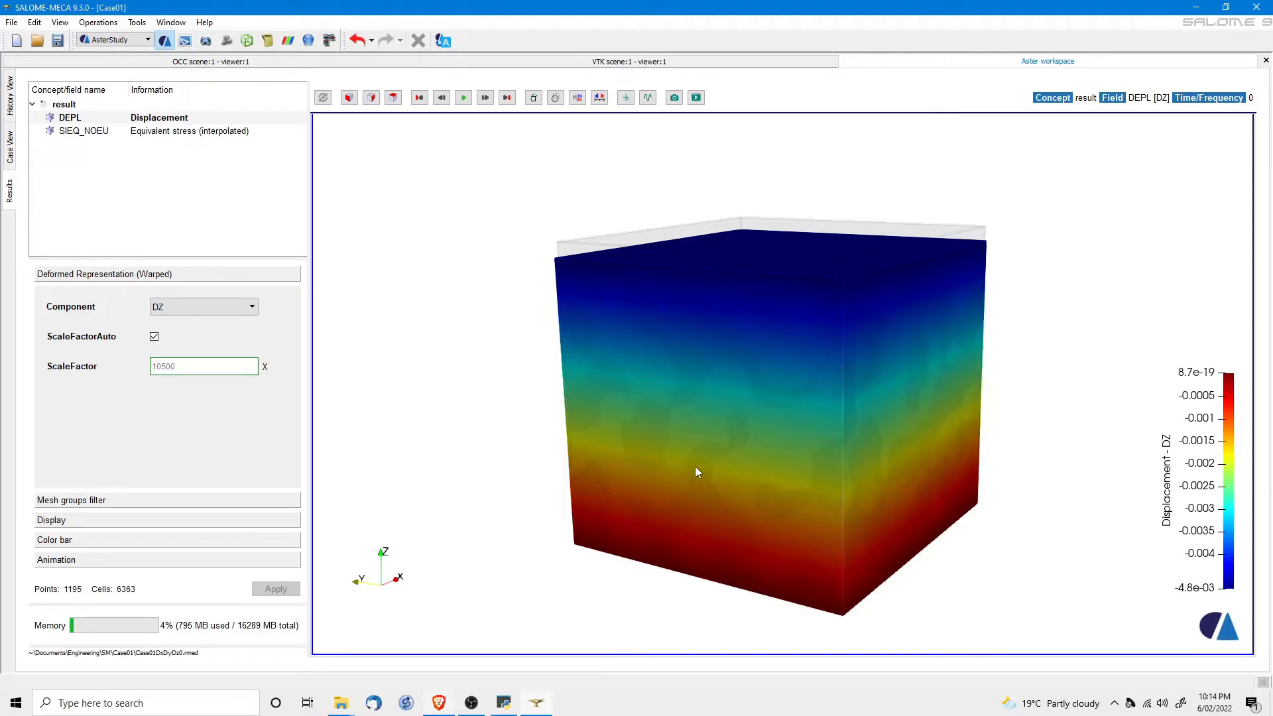
mouse_move(856, 472)
left_mouse_down()
mouse_move(798, 507)
mouse_move(844, 487)
left_mouse_up()
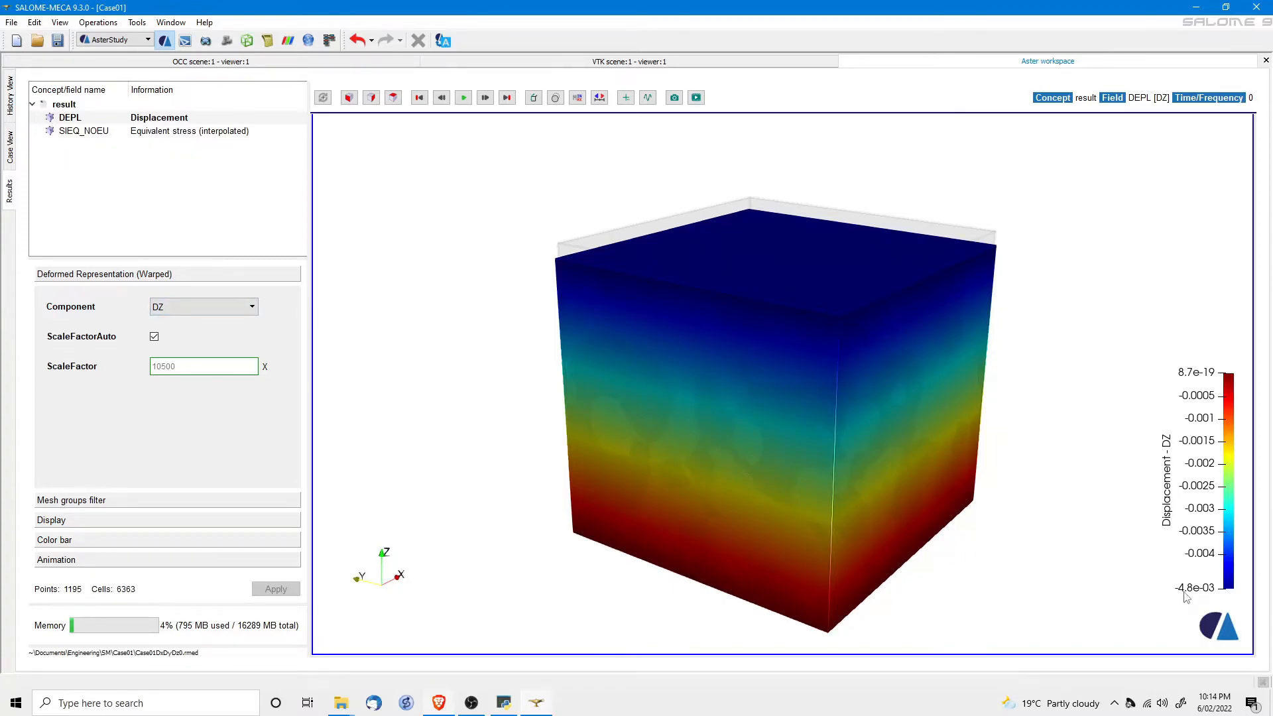
left_click(202, 306)
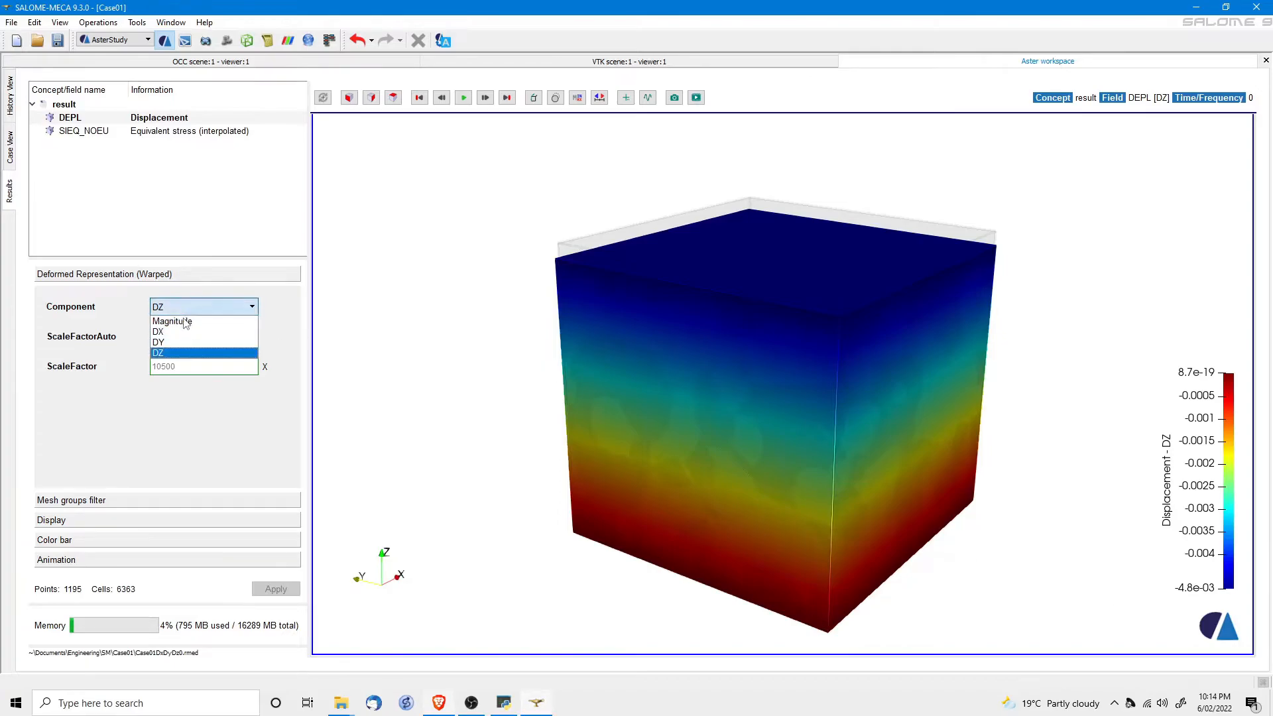
left_click(179, 322)
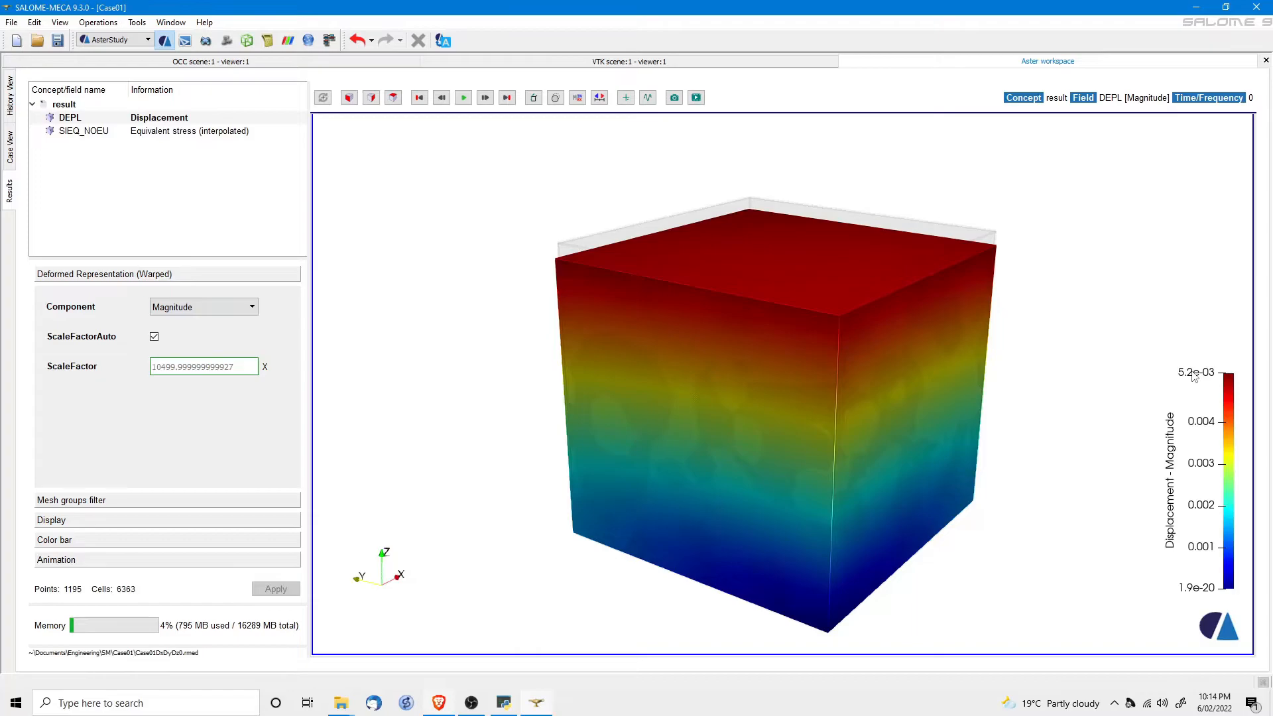
left_click(81, 135)
Show SIEQ_NOEU von Mises stress on the orbited cube, then go back to Case View.
double_click(73, 133)
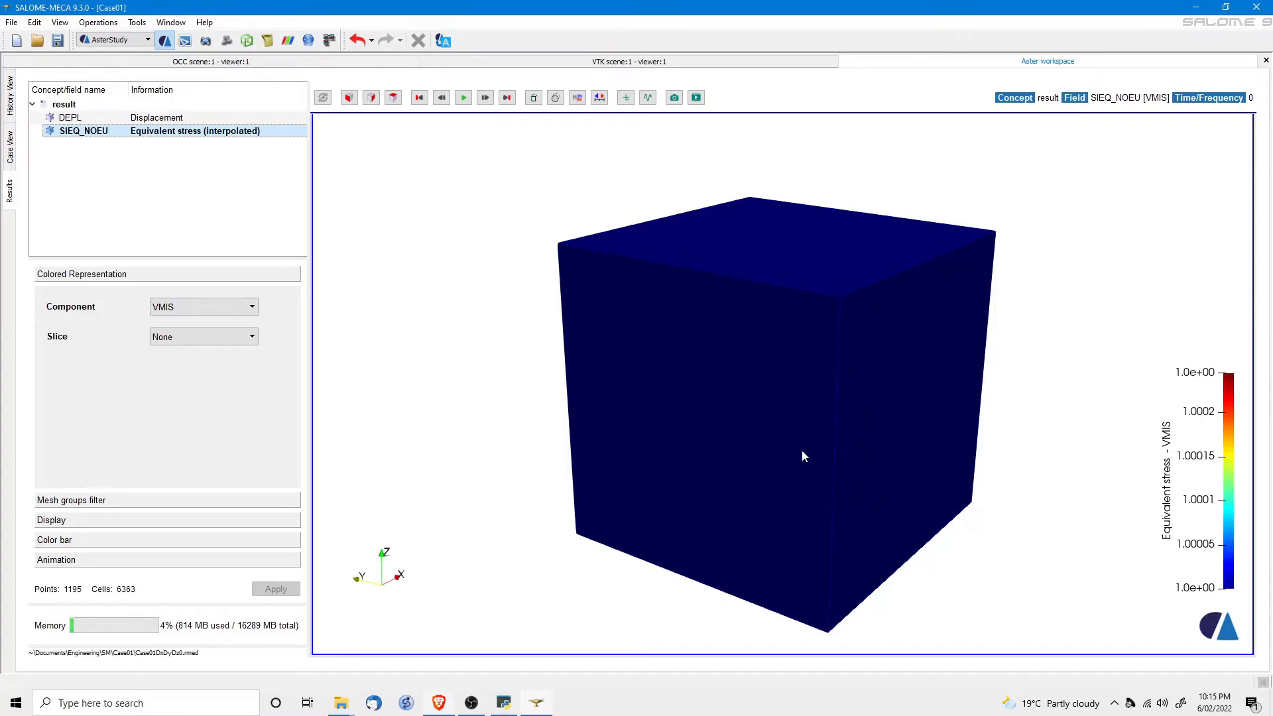
left_click_drag(884, 481, 852, 325)
left_click_drag(751, 412, 800, 460)
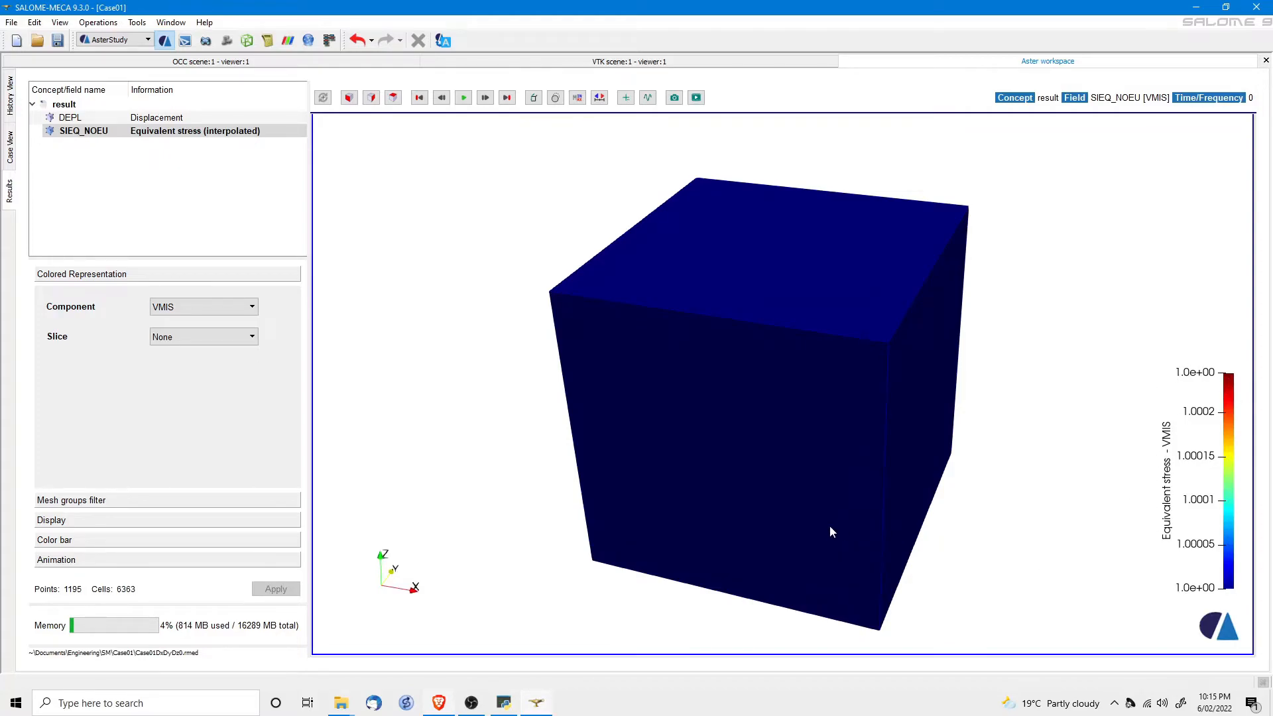
left_click_drag(888, 494, 855, 482)
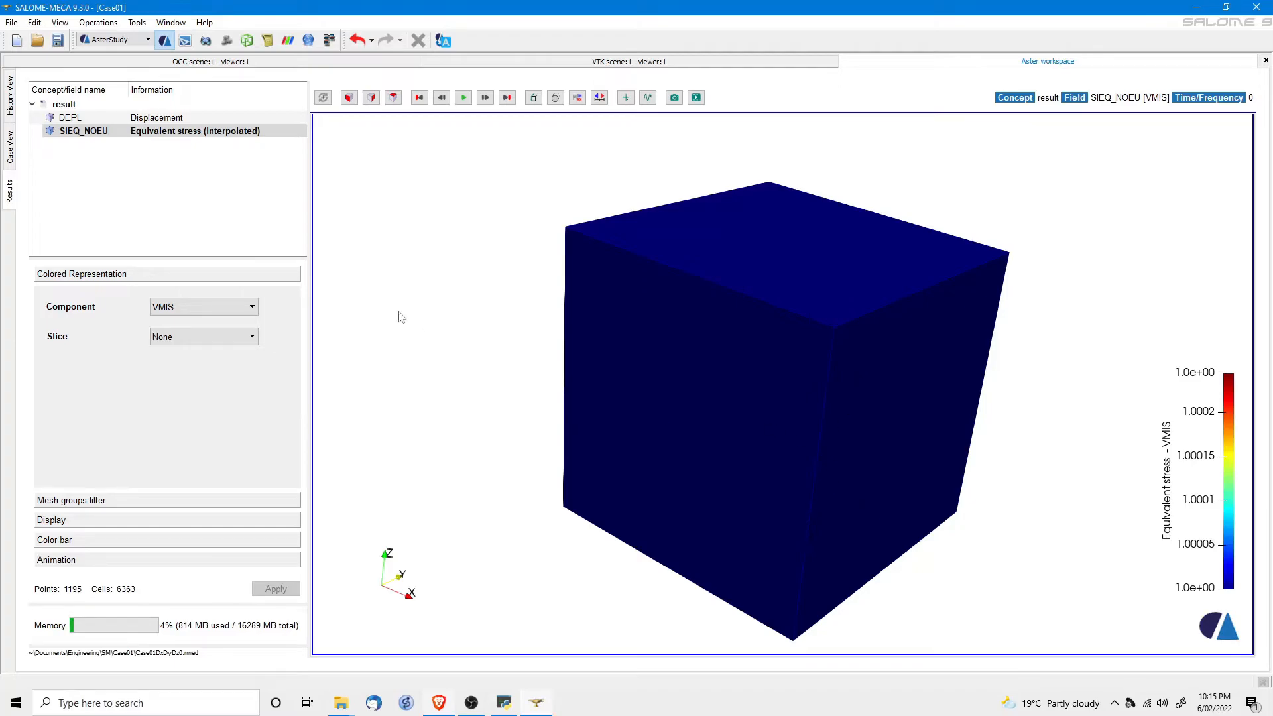
left_click(9, 147)
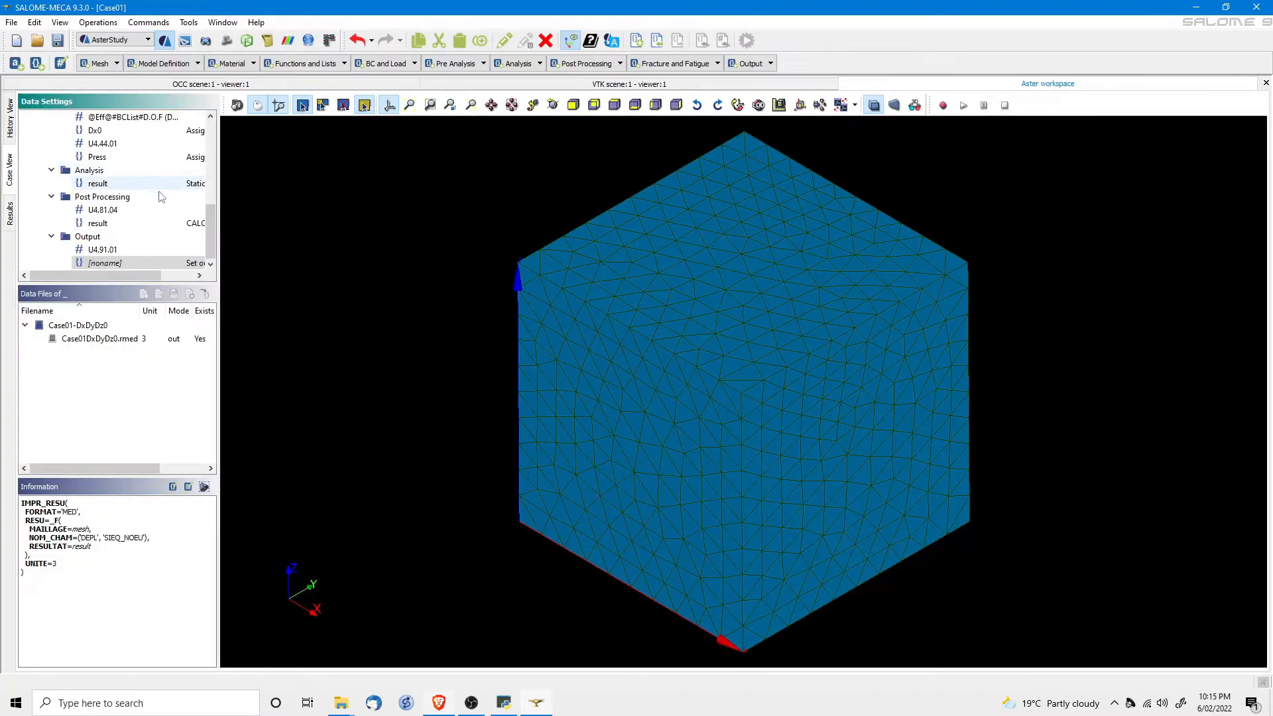
Delete the Case01-DxDyDz0 stage from CurrentCase.
scroll(133, 172, "up", 5)
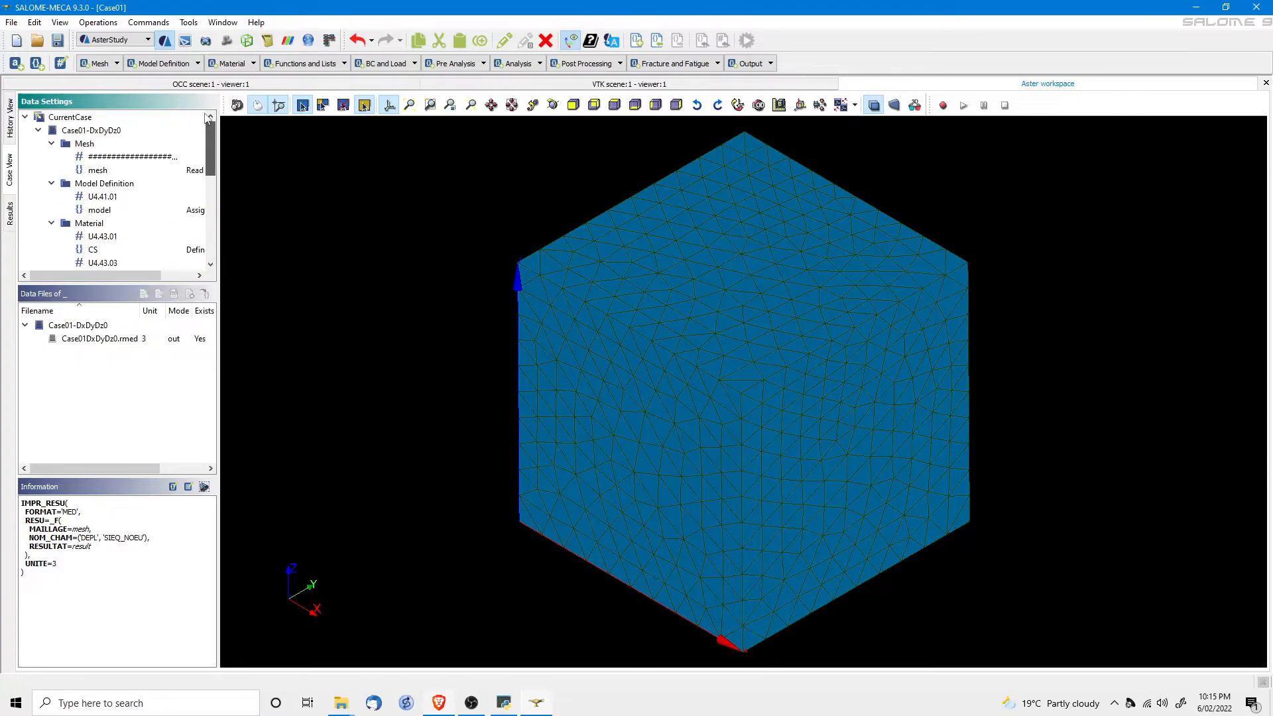
right_click(85, 132)
left_click(116, 154)
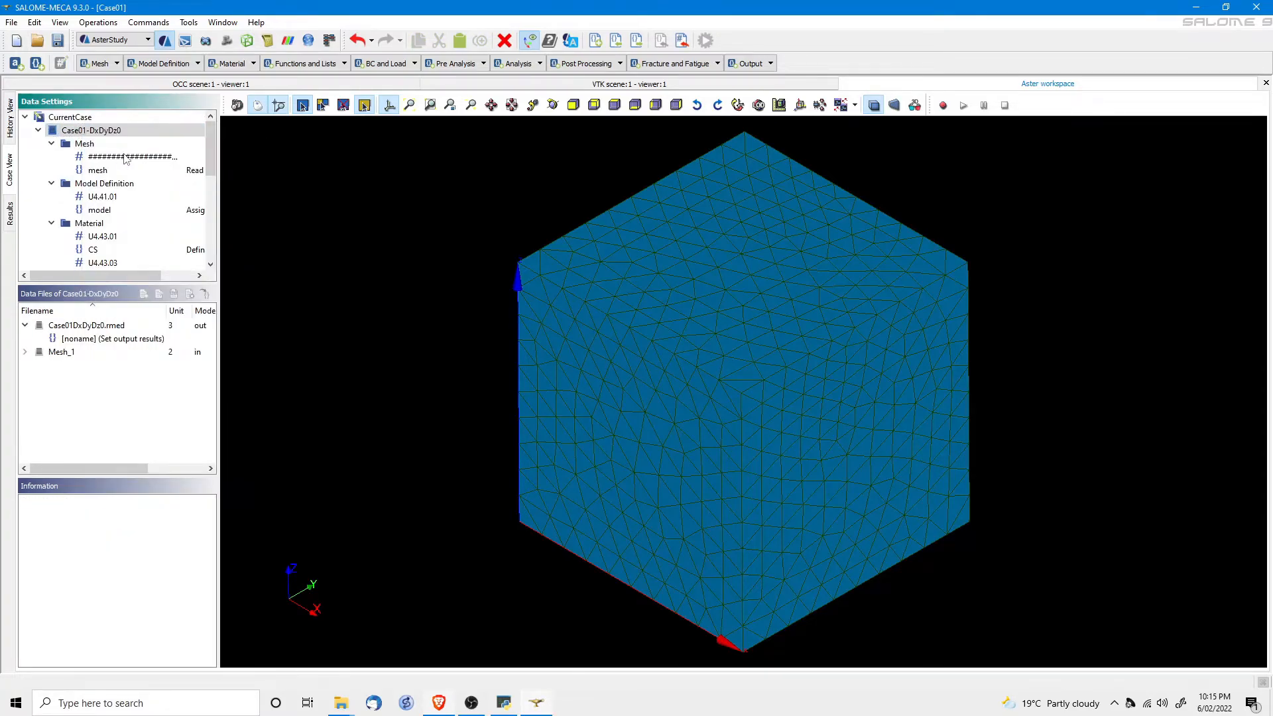
left_click(653, 373)
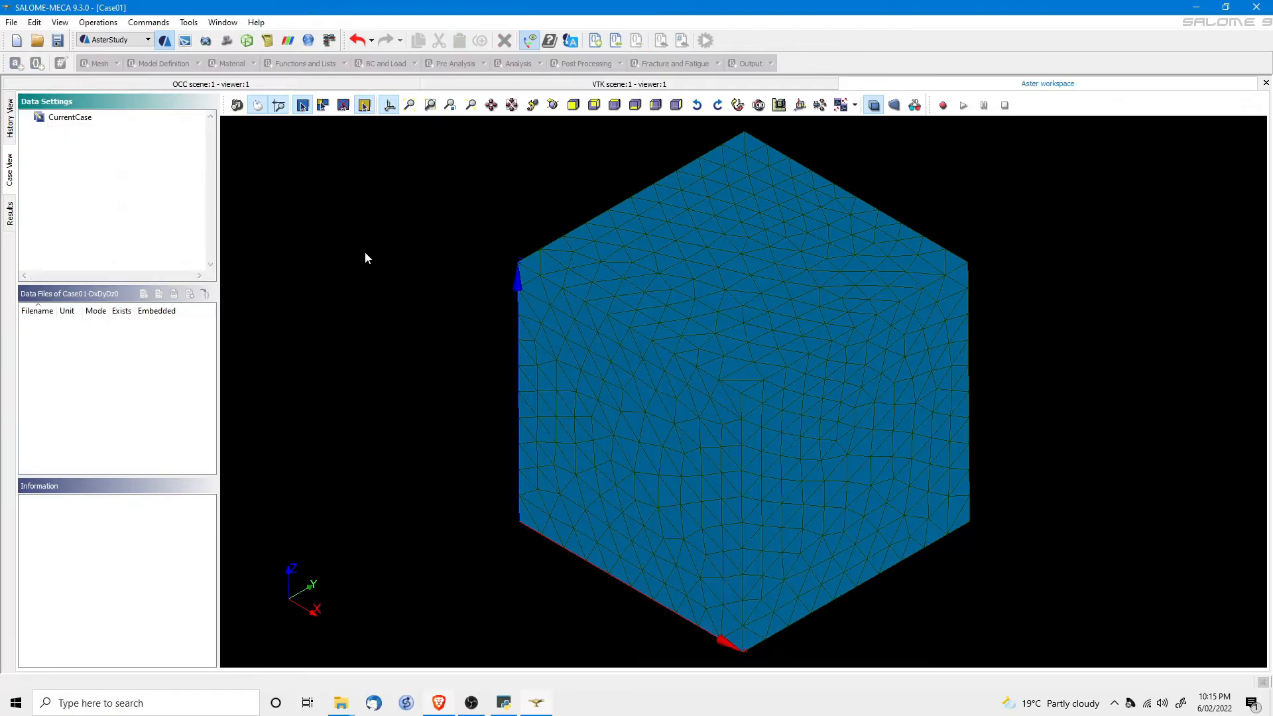
Add a new stage to CurrentCase from the Case01-Fixed.comm command file.
right_click(65, 118)
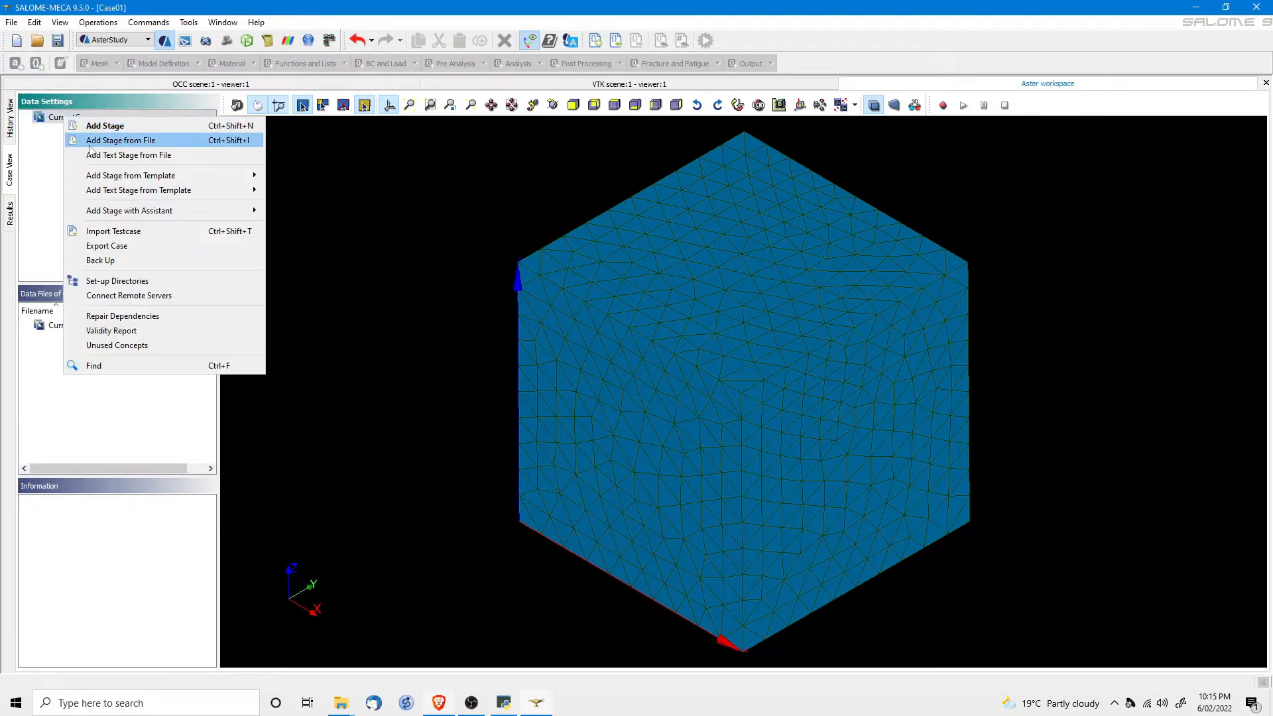
left_click(88, 143)
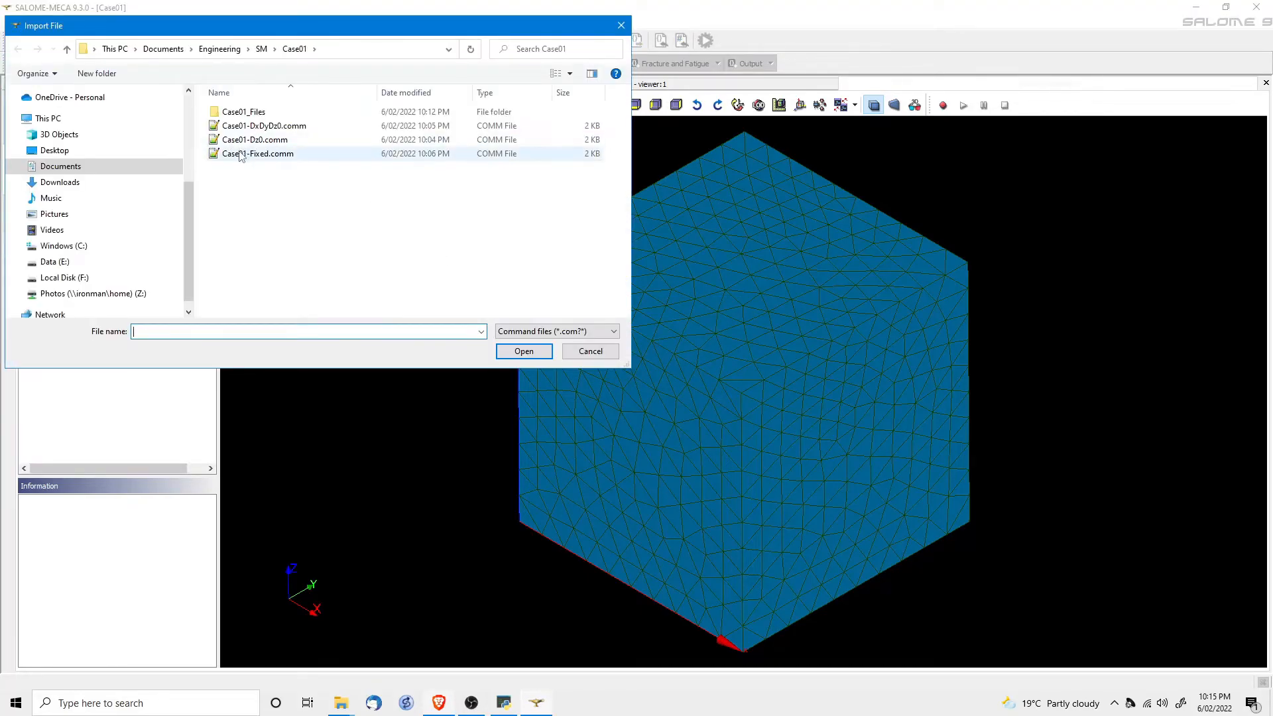
double_click(244, 154)
left_click(698, 375)
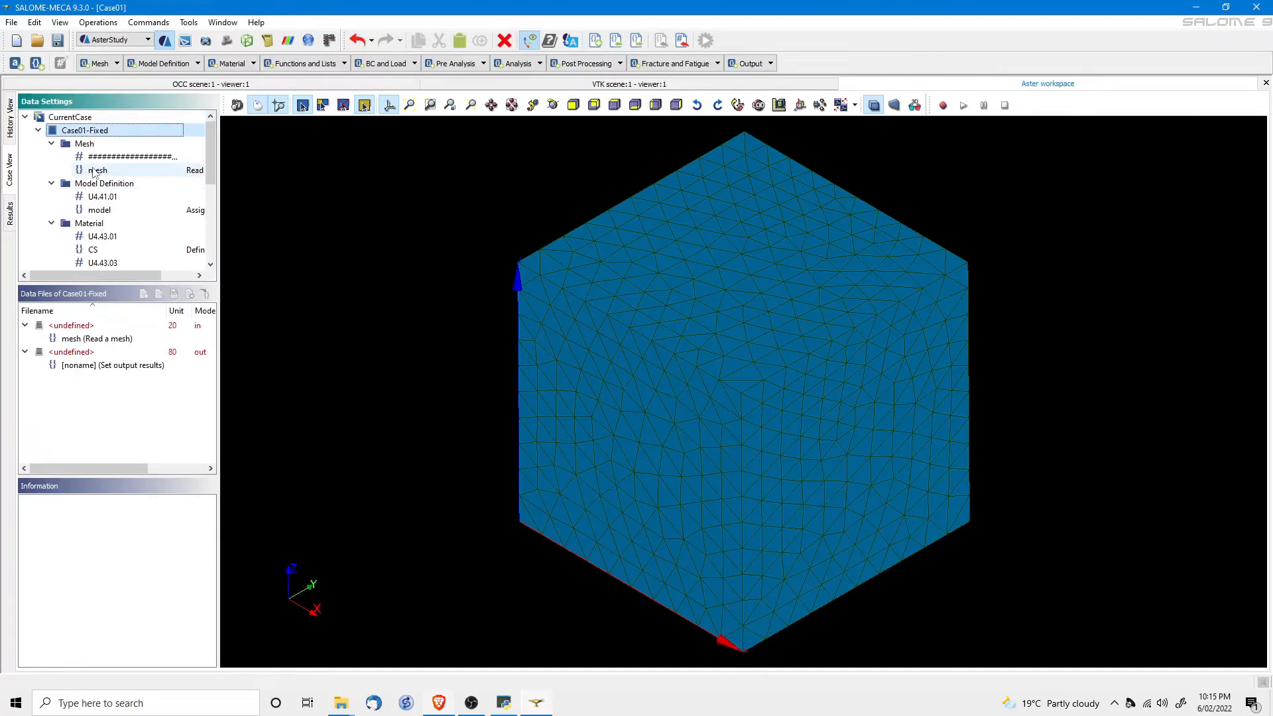
Set the Case01-Fixed mesh reading command to use Mesh_1.
double_click(96, 171)
left_click(1167, 226)
left_click(1158, 249)
left_click(1126, 653)
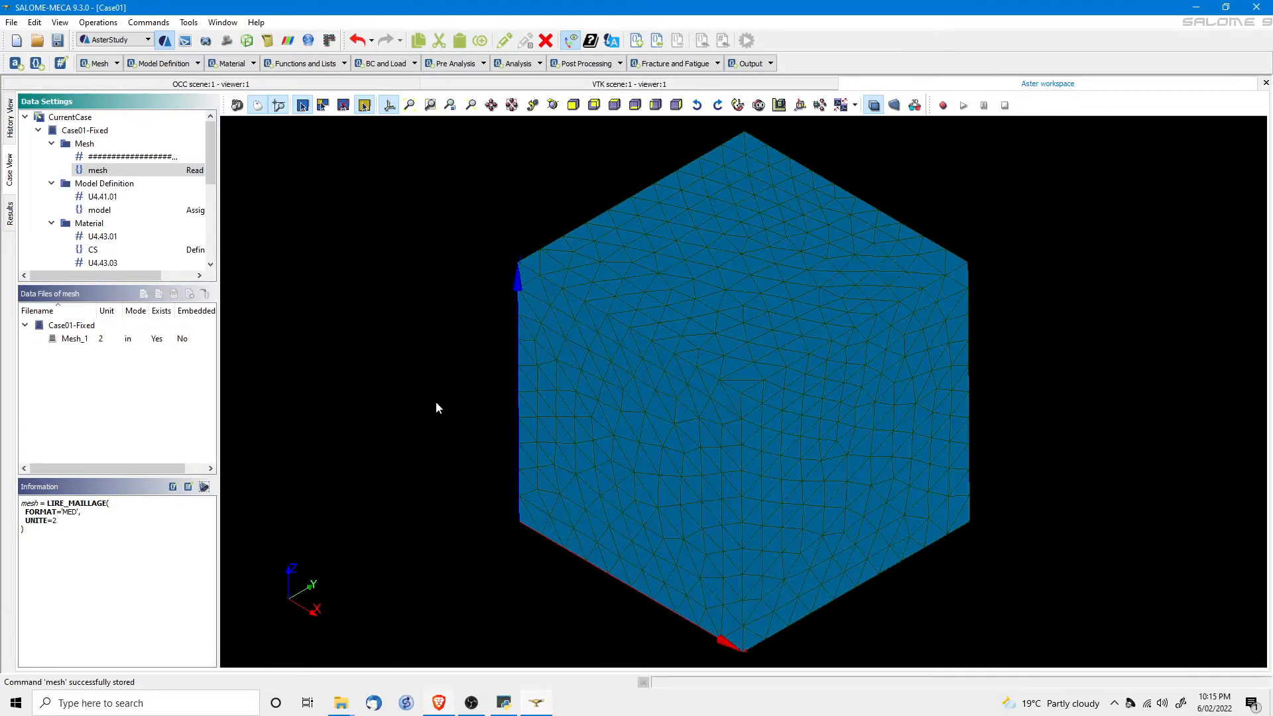
scroll(139, 235, "down", 5)
double_click(106, 264)
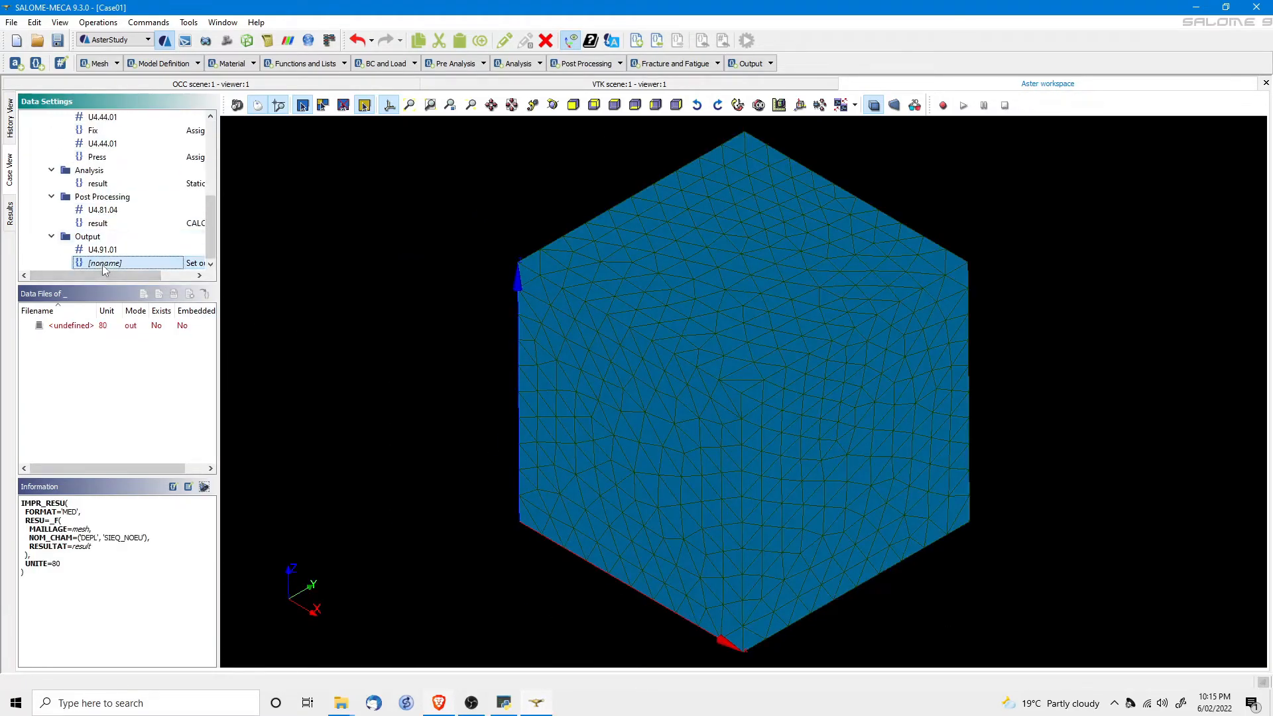
Set the output results file location to Case01Fixed.rmed on unit 3 and store the command.
left_click(1168, 227)
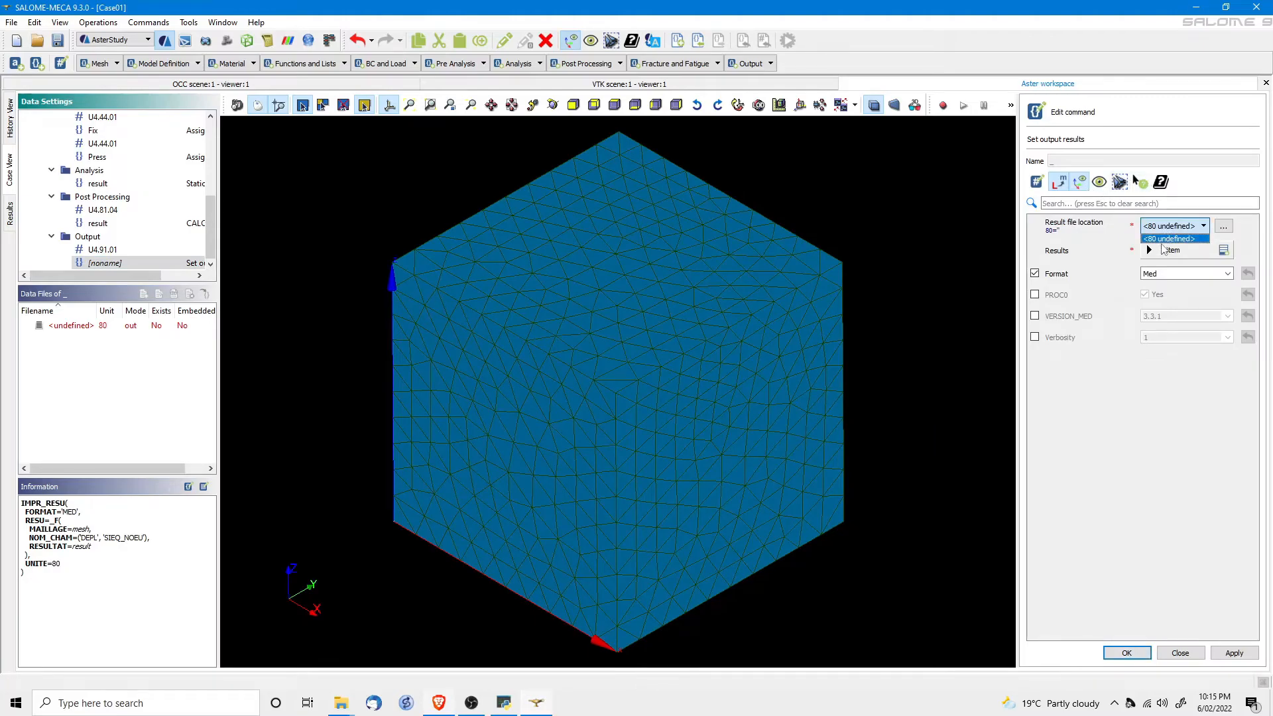
left_click(1222, 228)
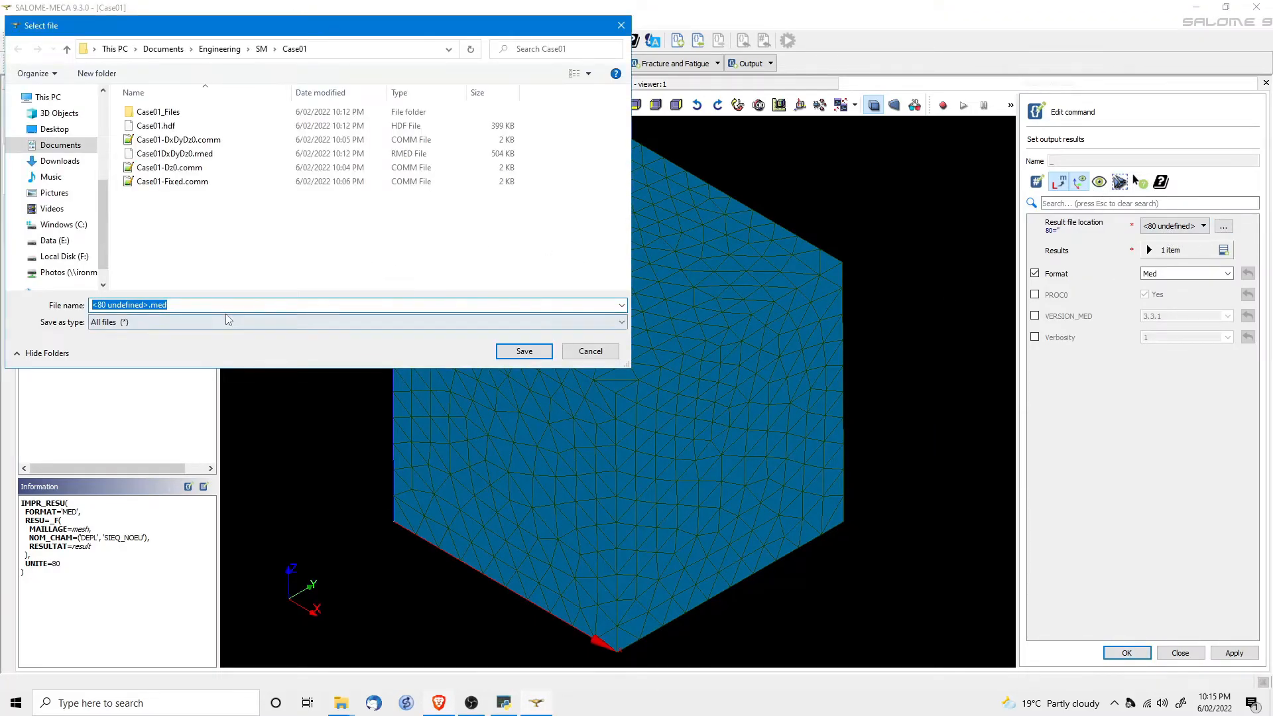
left_click(159, 182)
left_click(115, 306)
left_click(116, 306)
key("Delete")
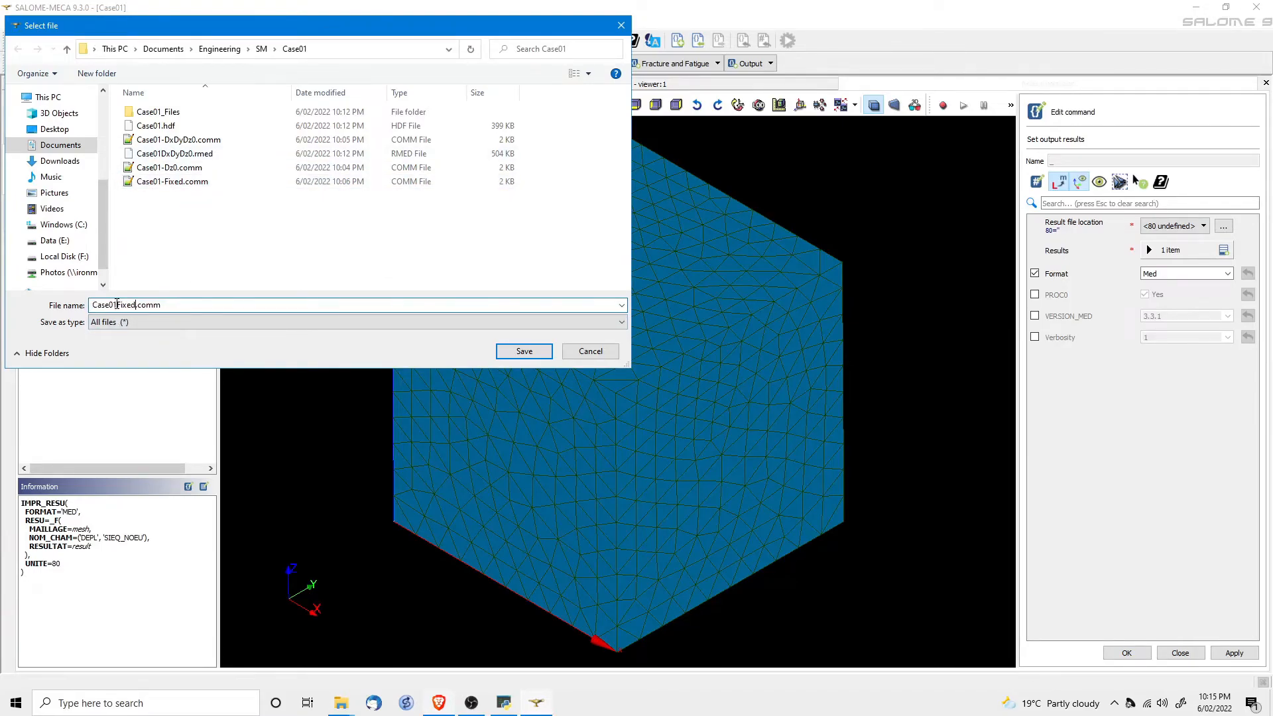
type("rmed")
left_click(521, 351)
left_click(1126, 653)
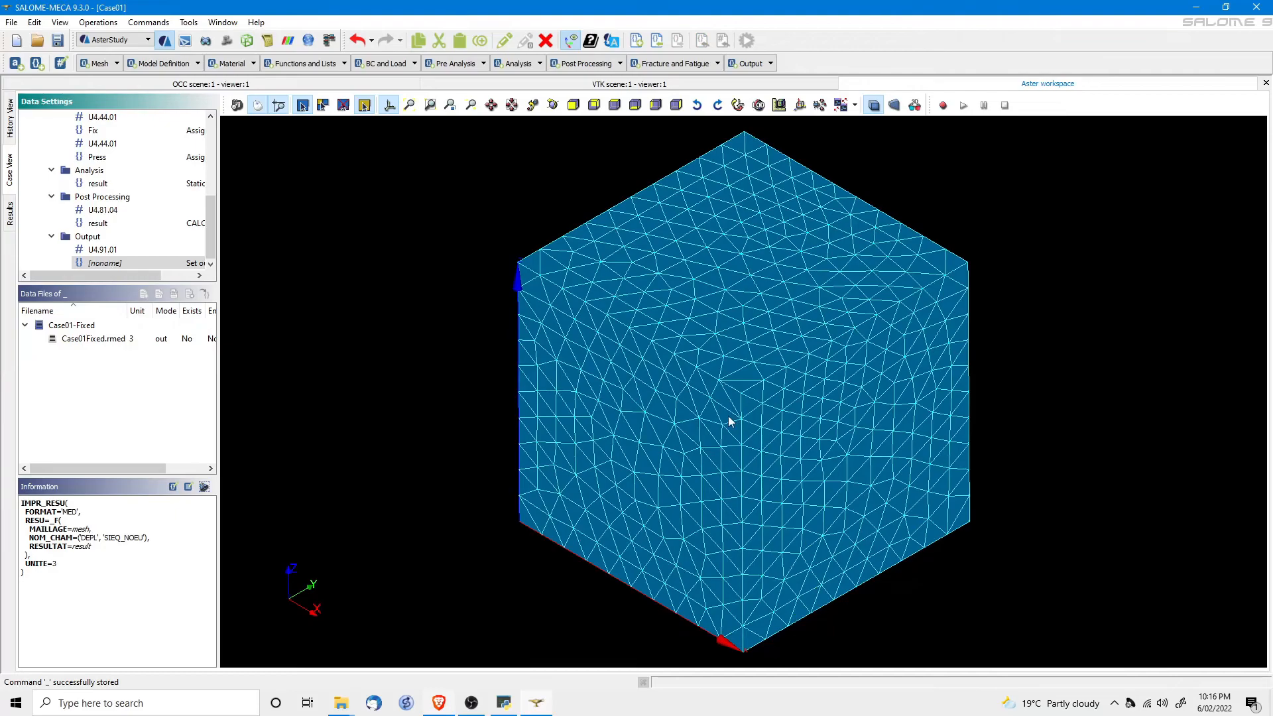
left_click(11, 123)
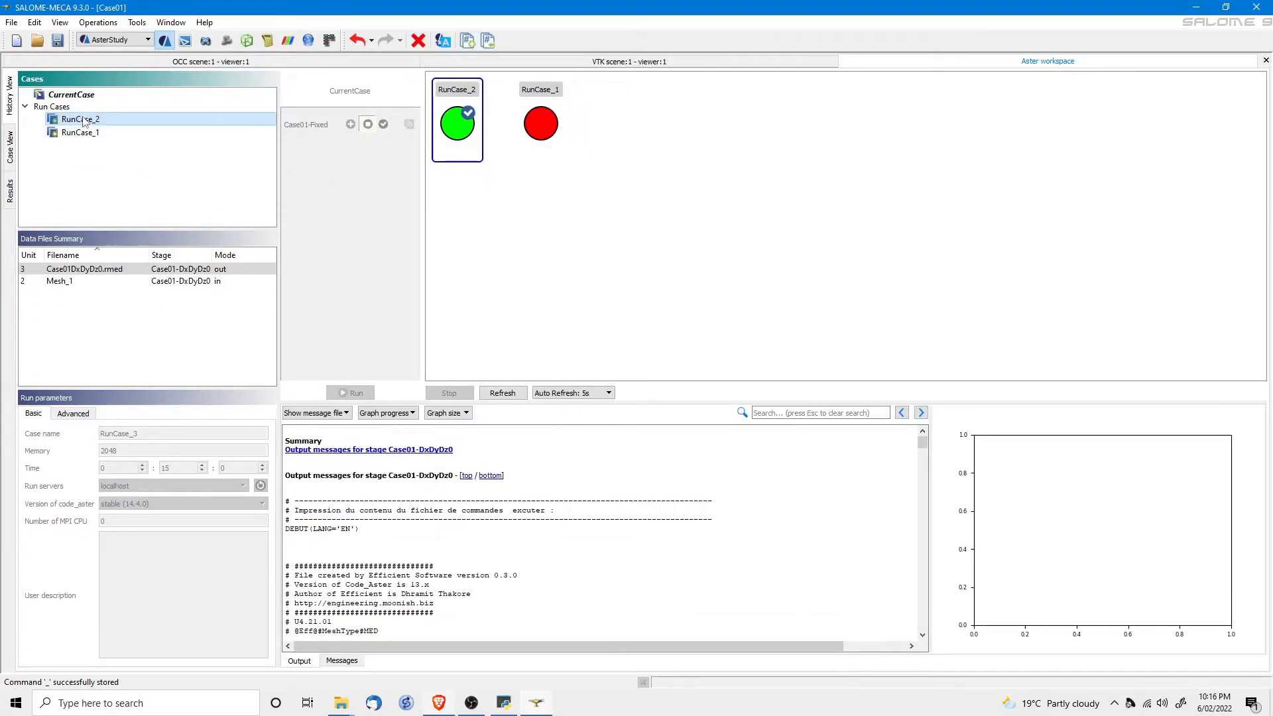
Run the Case01-Fixed stage of CurrentCase until RunCase_3 finishes successfully.
left_click(75, 98)
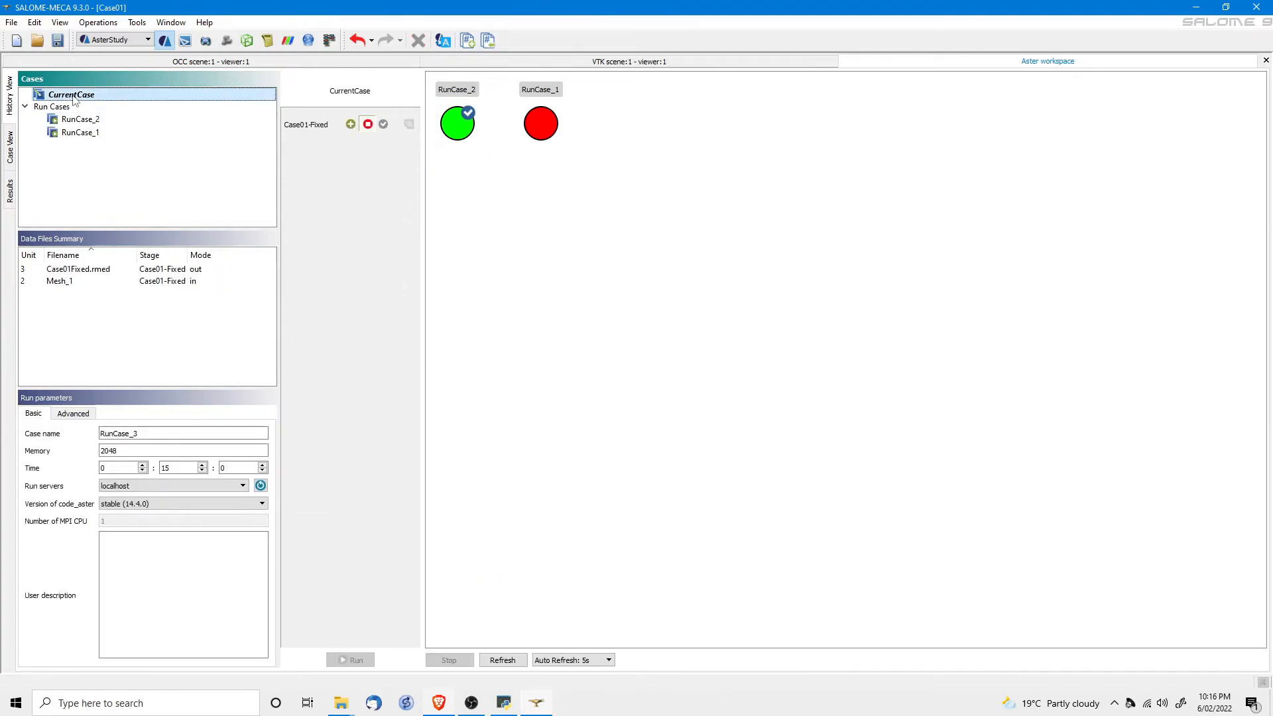
left_click(351, 125)
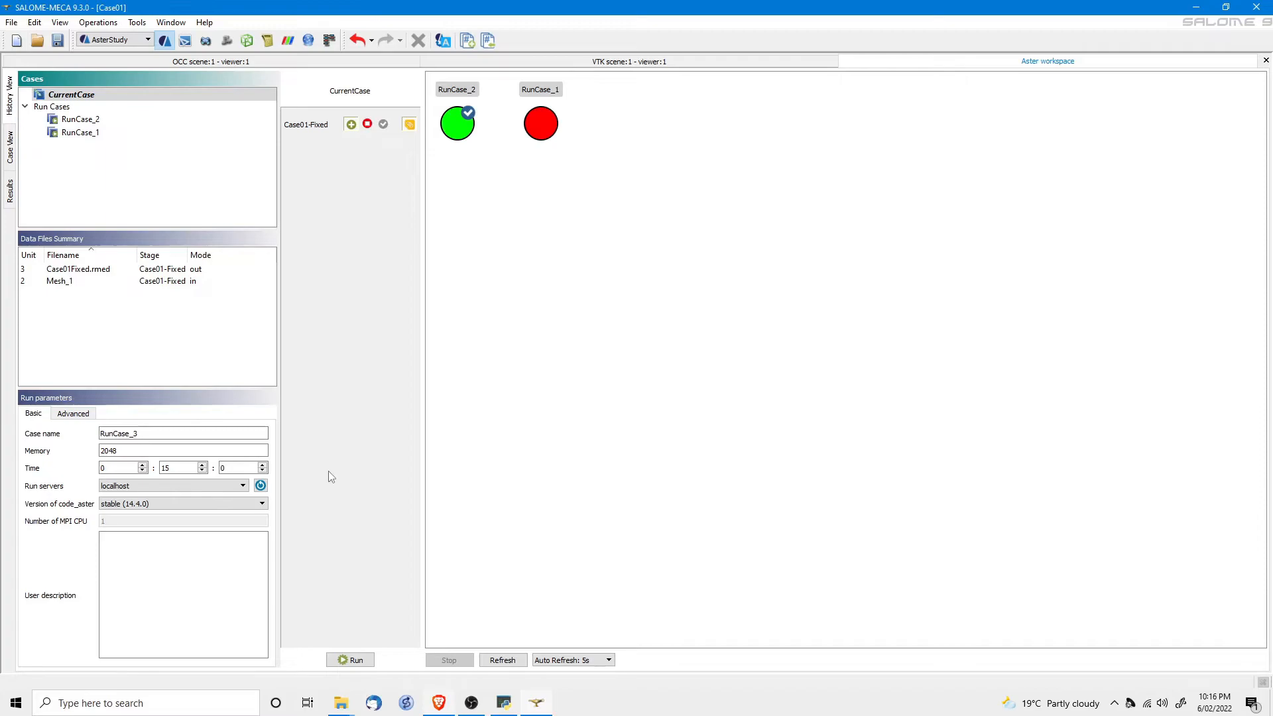
left_click(353, 660)
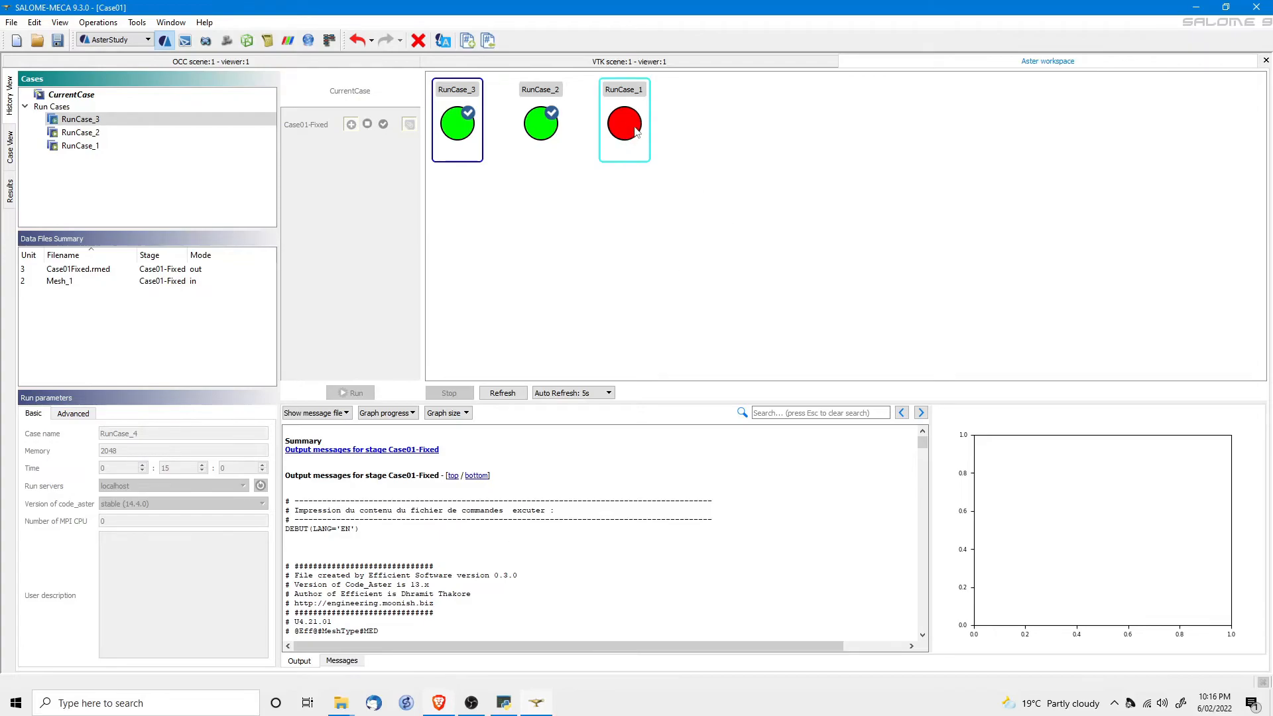
mouse_move(634, 131)
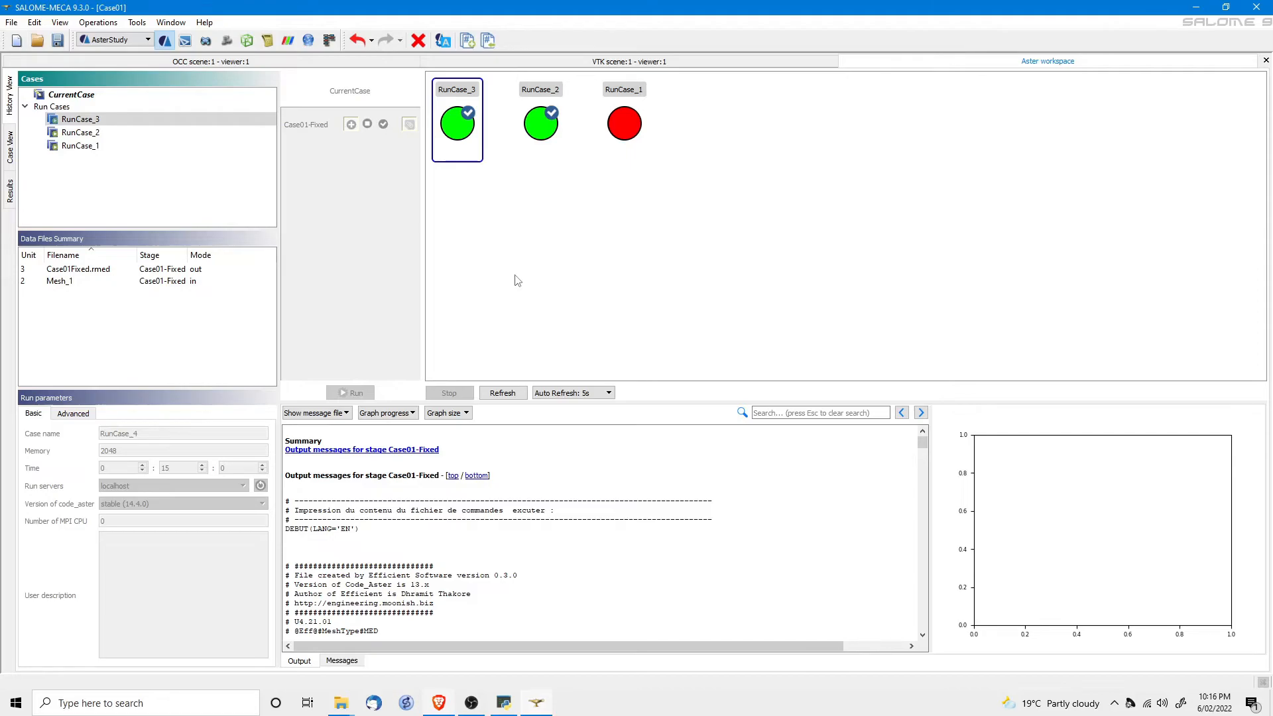
left_click(79, 269)
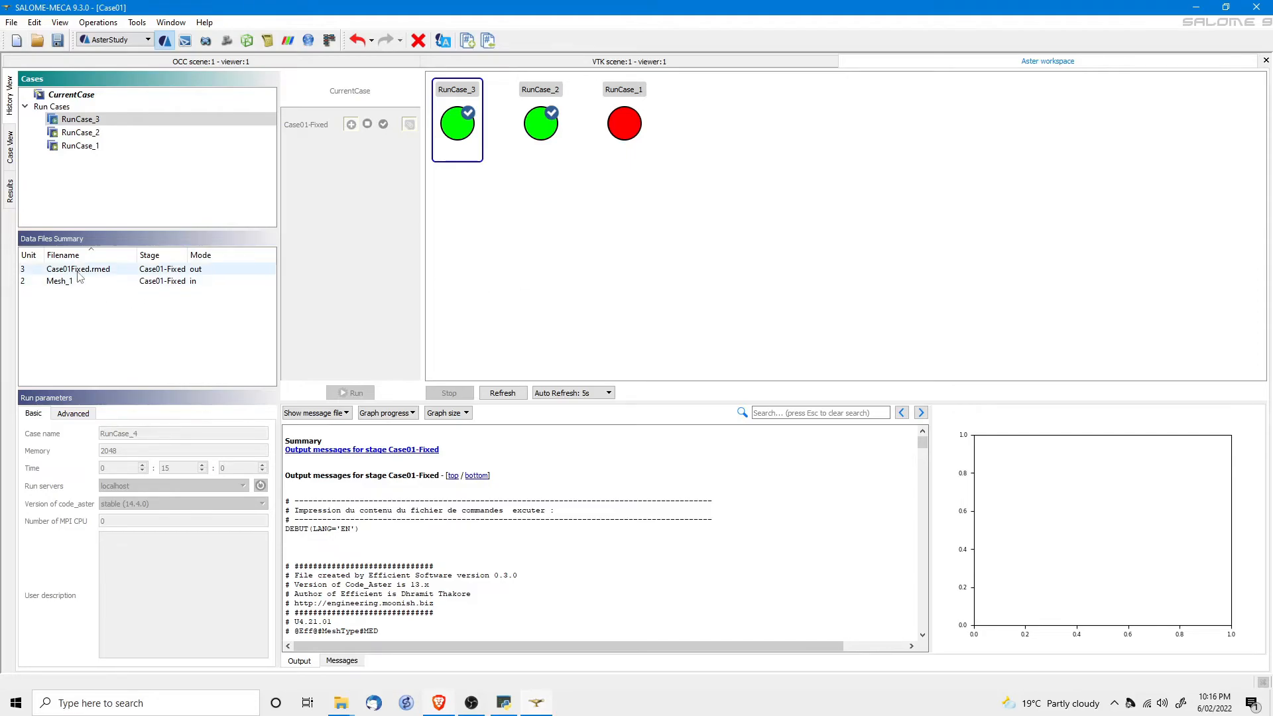
right_click(78, 272)
Post-process Case01Fixed.rmed and colour the warped cube by DZ displacement, down to -4.6e-03.
left_click(130, 316)
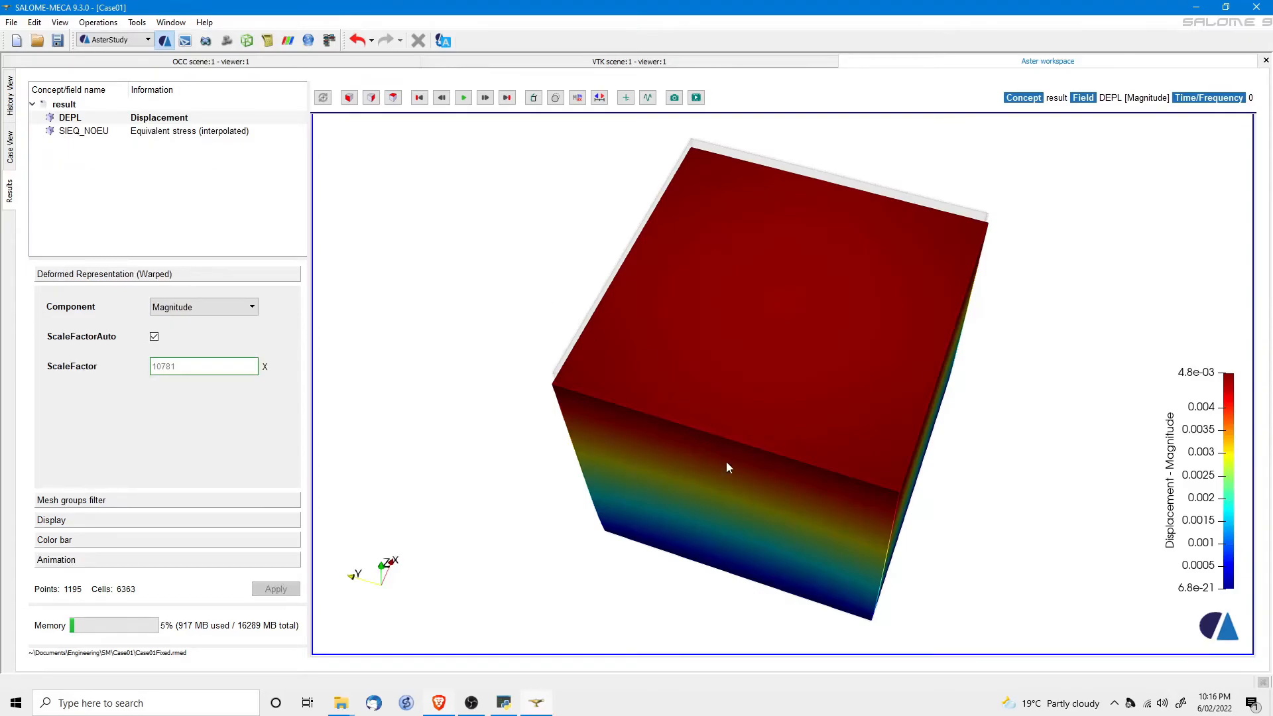
left_click_drag(727, 465, 647, 398)
mouse_move(755, 419)
left_mouse_down()
mouse_move(798, 415)
mouse_move(747, 420)
left_mouse_up()
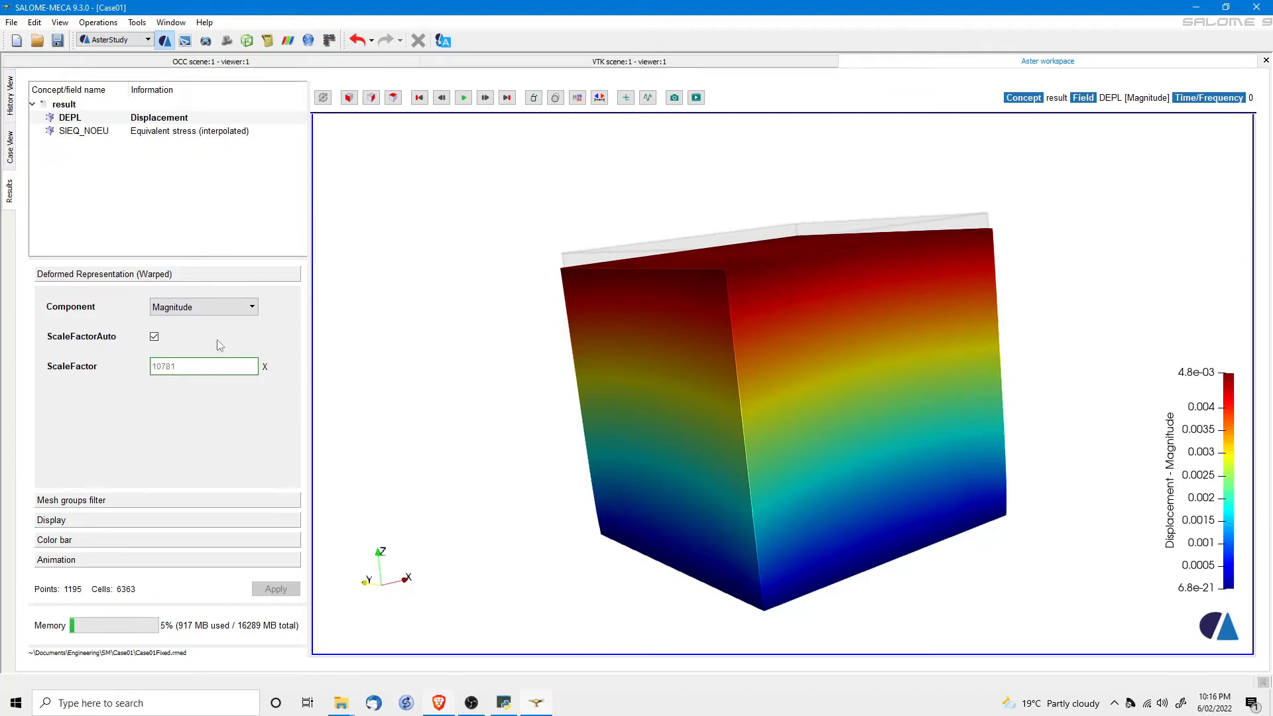
left_click(190, 307)
left_click(178, 352)
left_click_drag(636, 363, 691, 351)
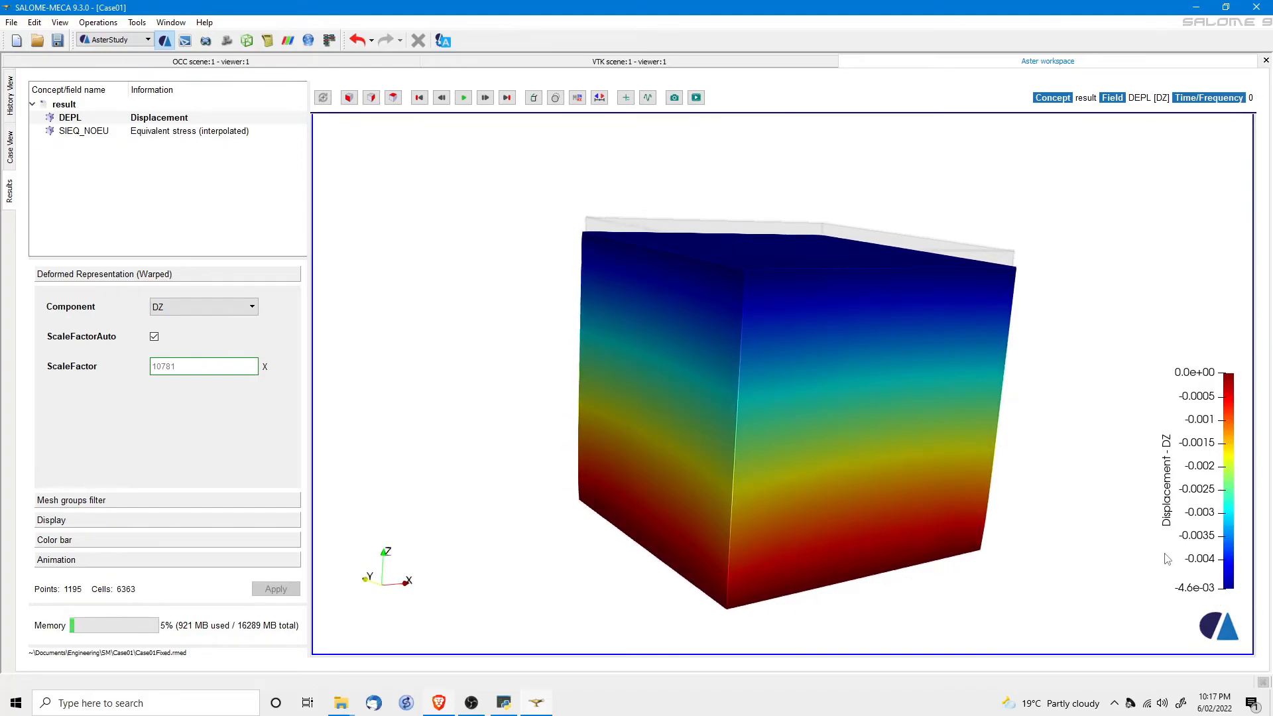
left_click(142, 132)
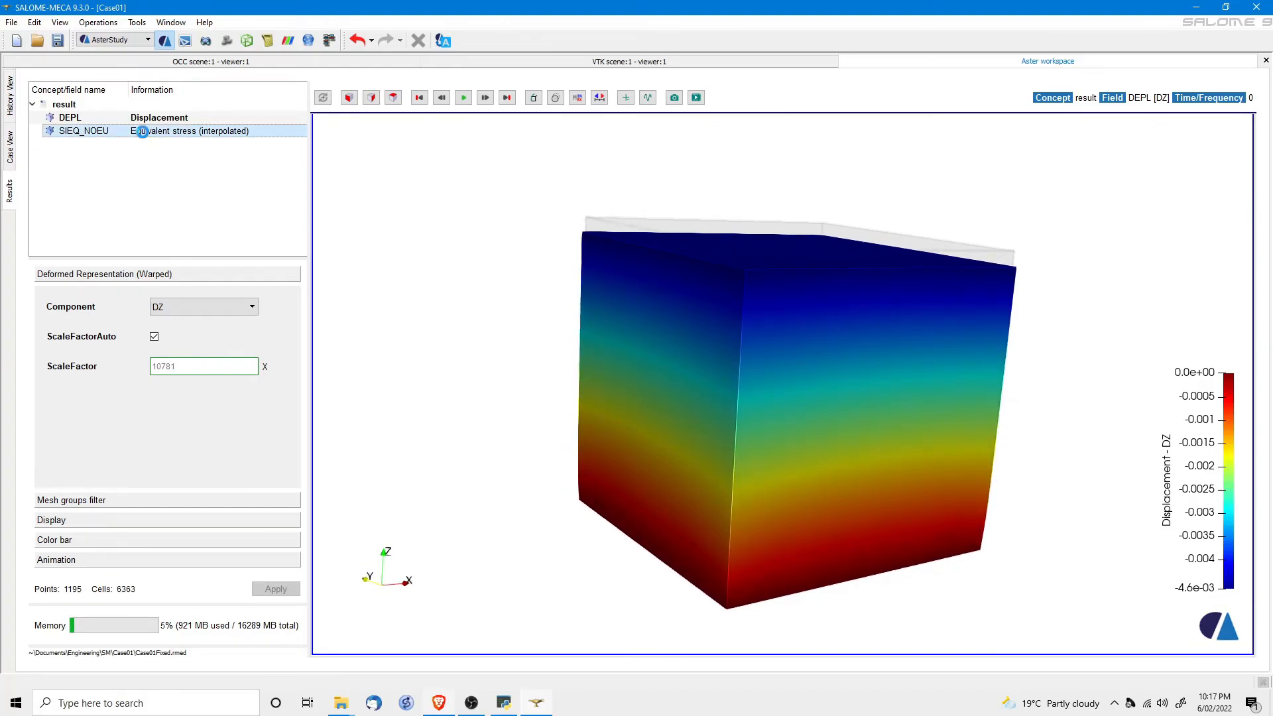
Show SIEQ_NOEU von Mises stress (5.2e-01 to 1.2e+00) and orbit to inspect every face.
double_click(142, 132)
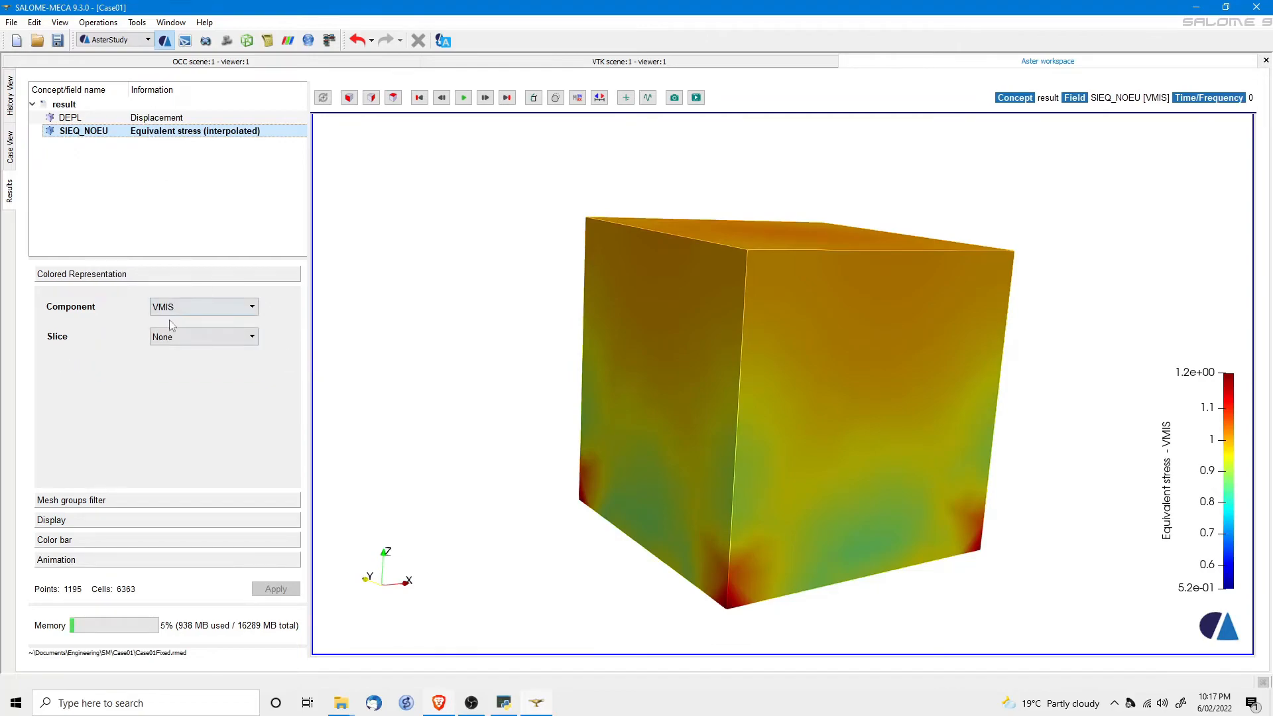
left_click_drag(863, 417, 730, 449)
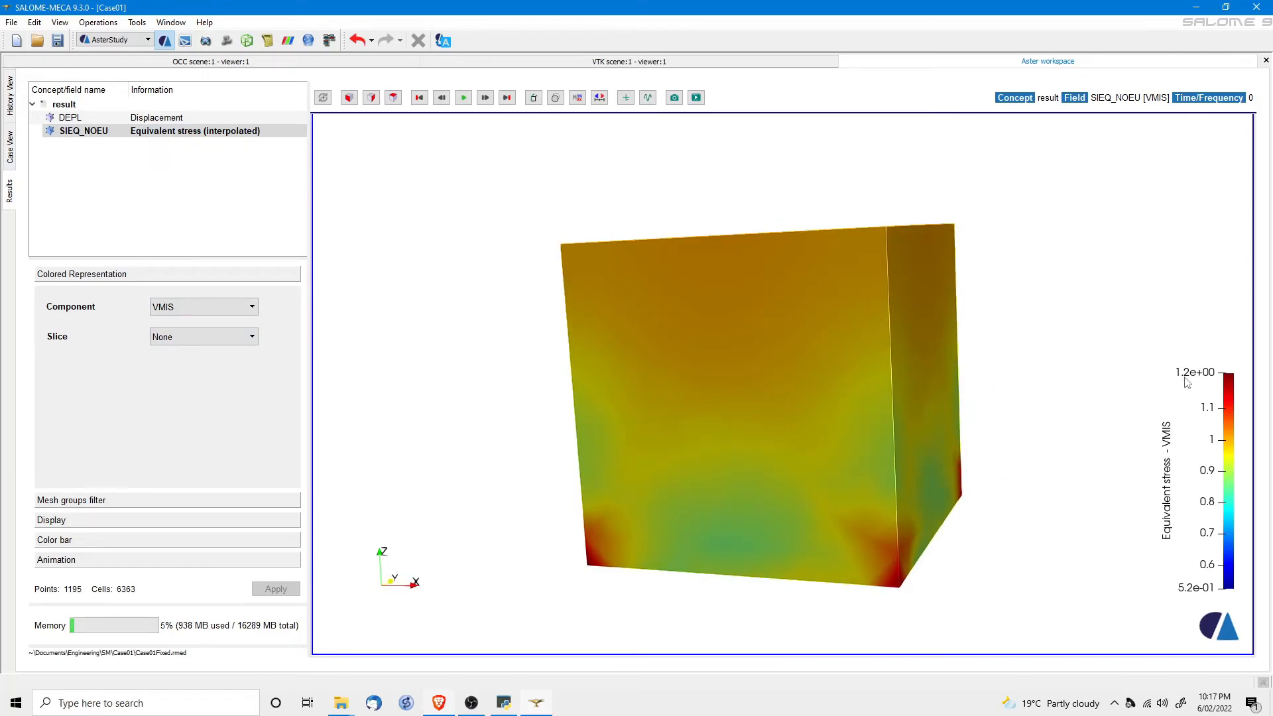
left_click_drag(813, 471, 826, 369)
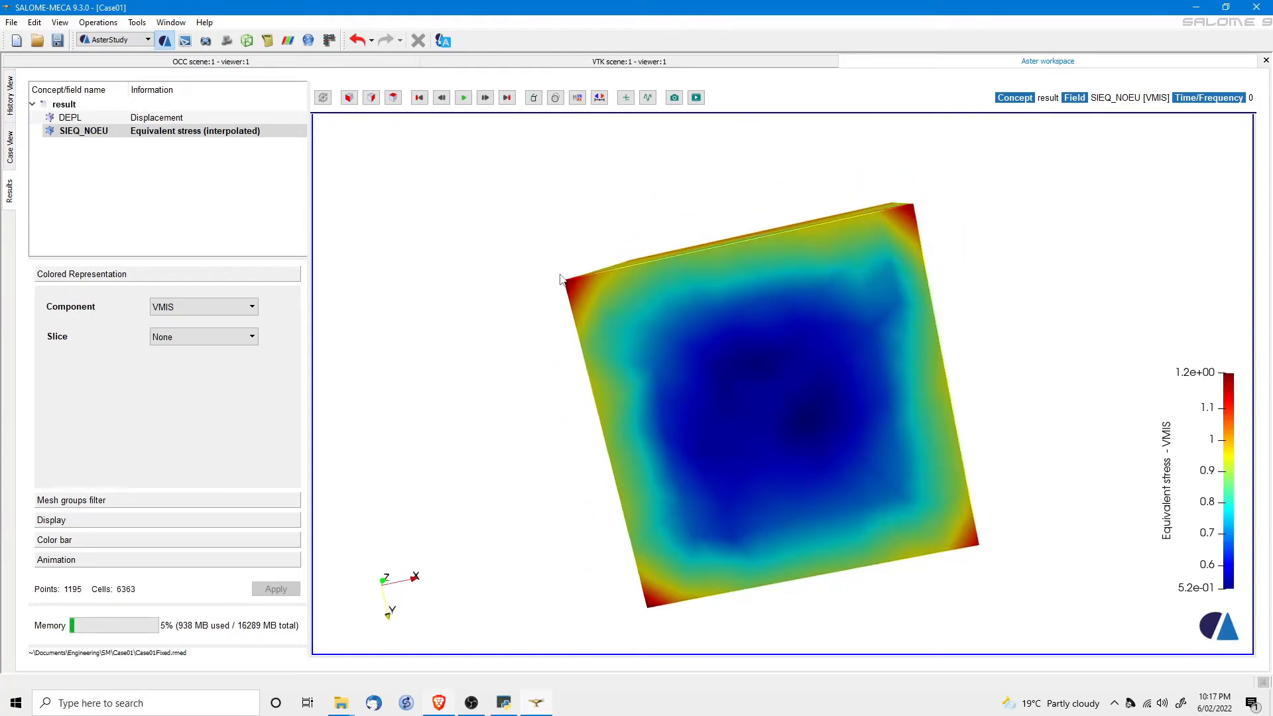
left_click_drag(691, 332, 557, 361)
left_click_drag(880, 370, 839, 544)
left_click_drag(689, 509, 756, 396)
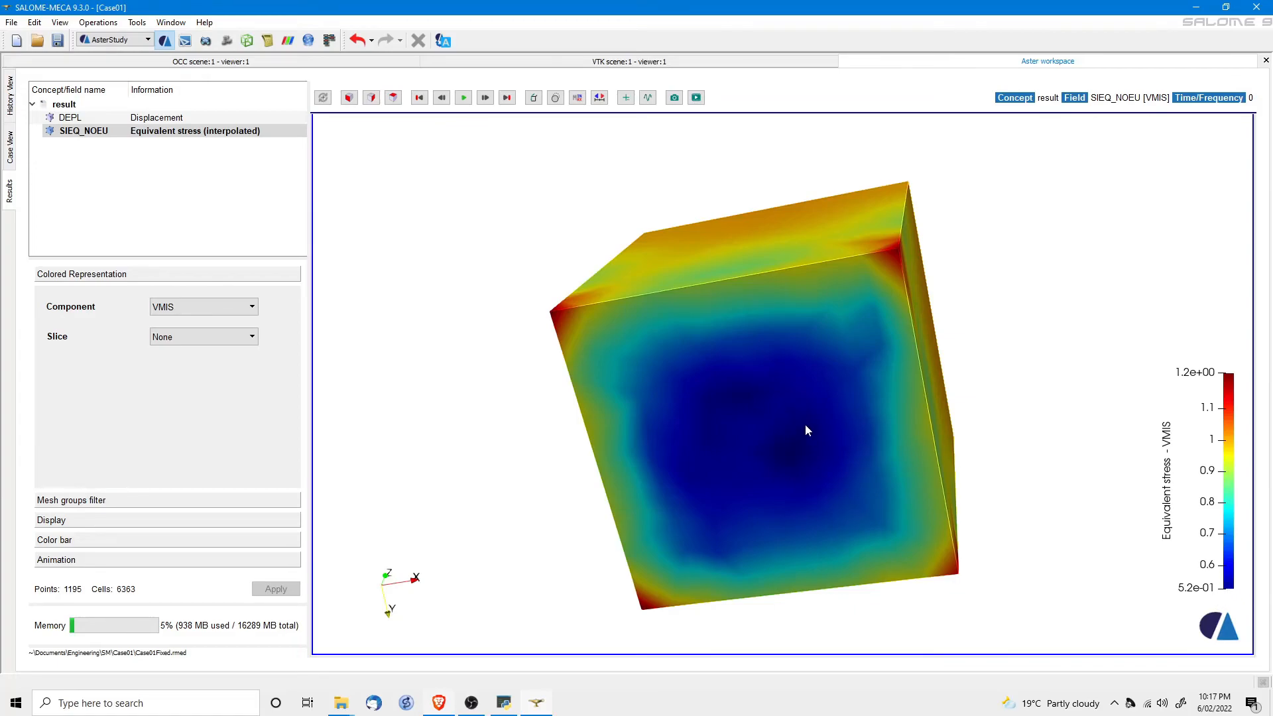
left_click_drag(768, 369, 702, 526)
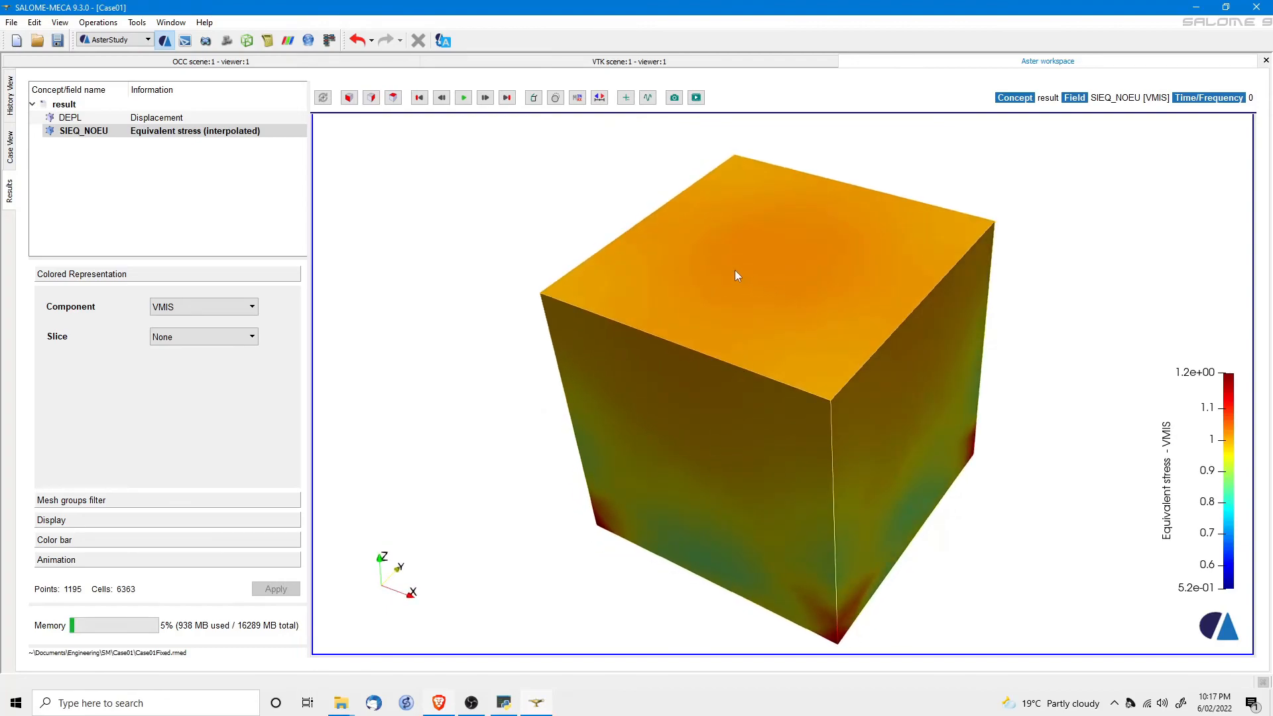
left_click_drag(779, 404, 1150, 424)
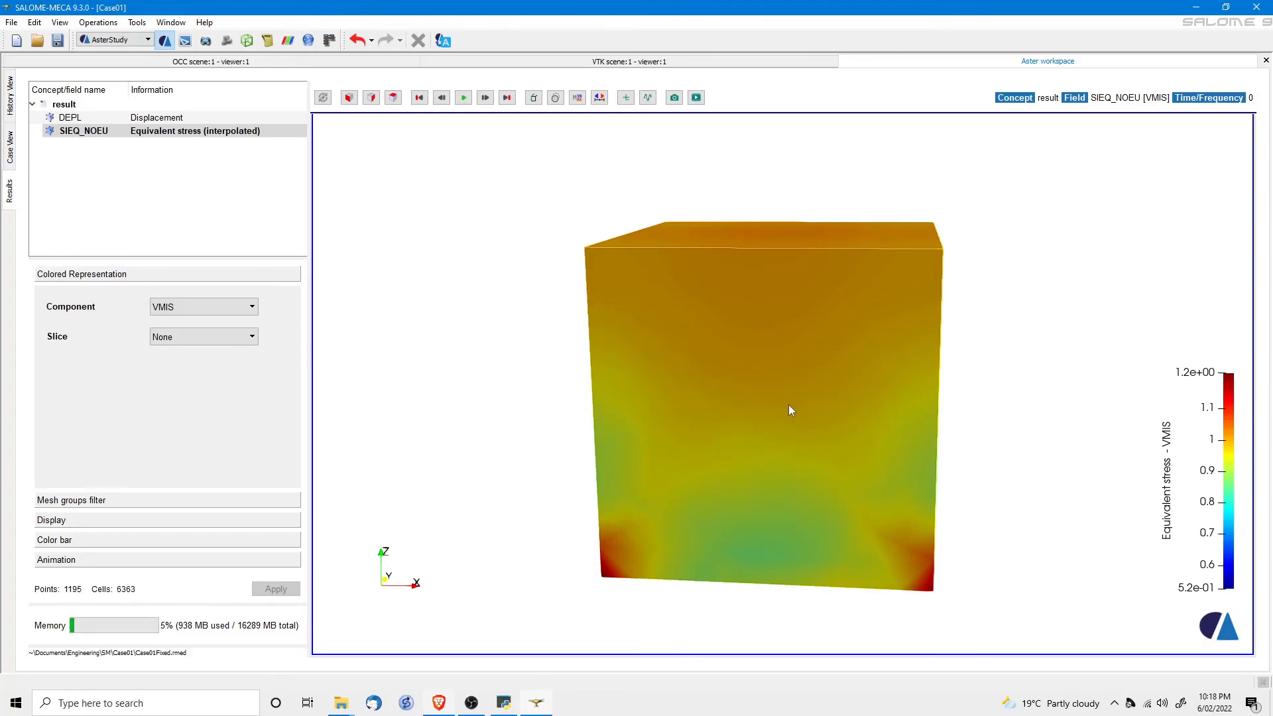
left_click_drag(773, 530, 742, 471)
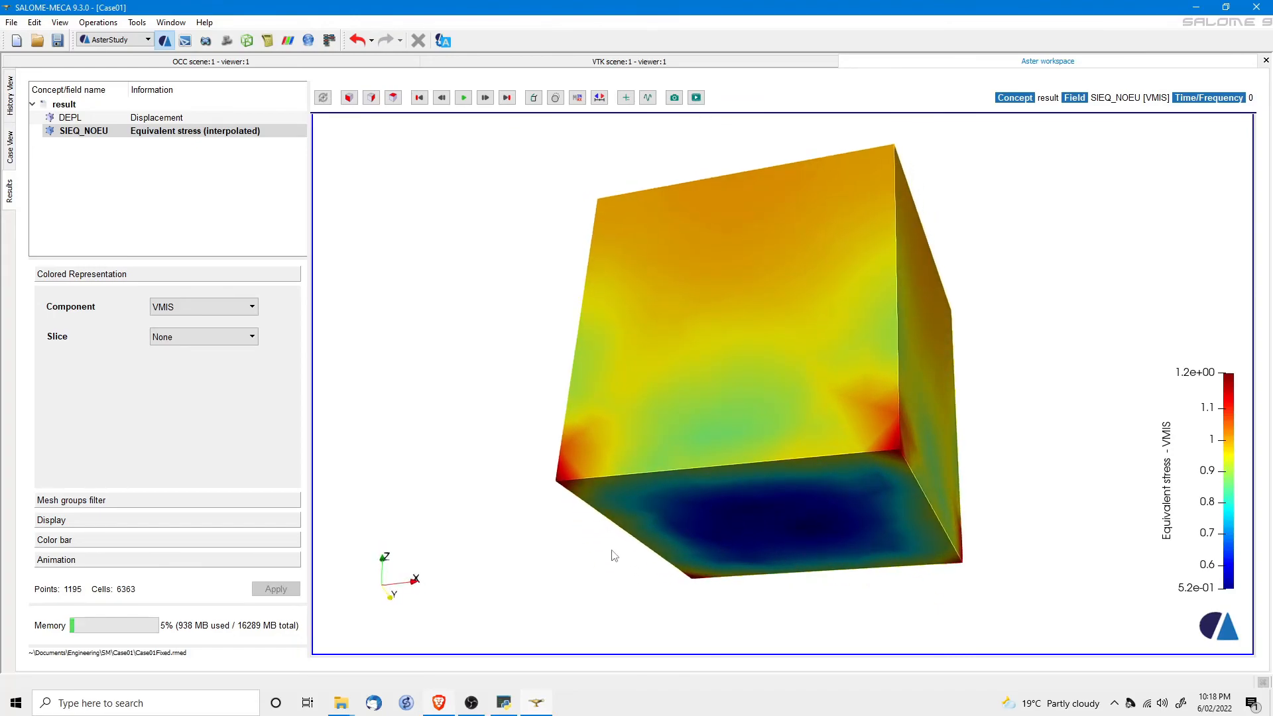
left_click_drag(740, 346, 689, 431)
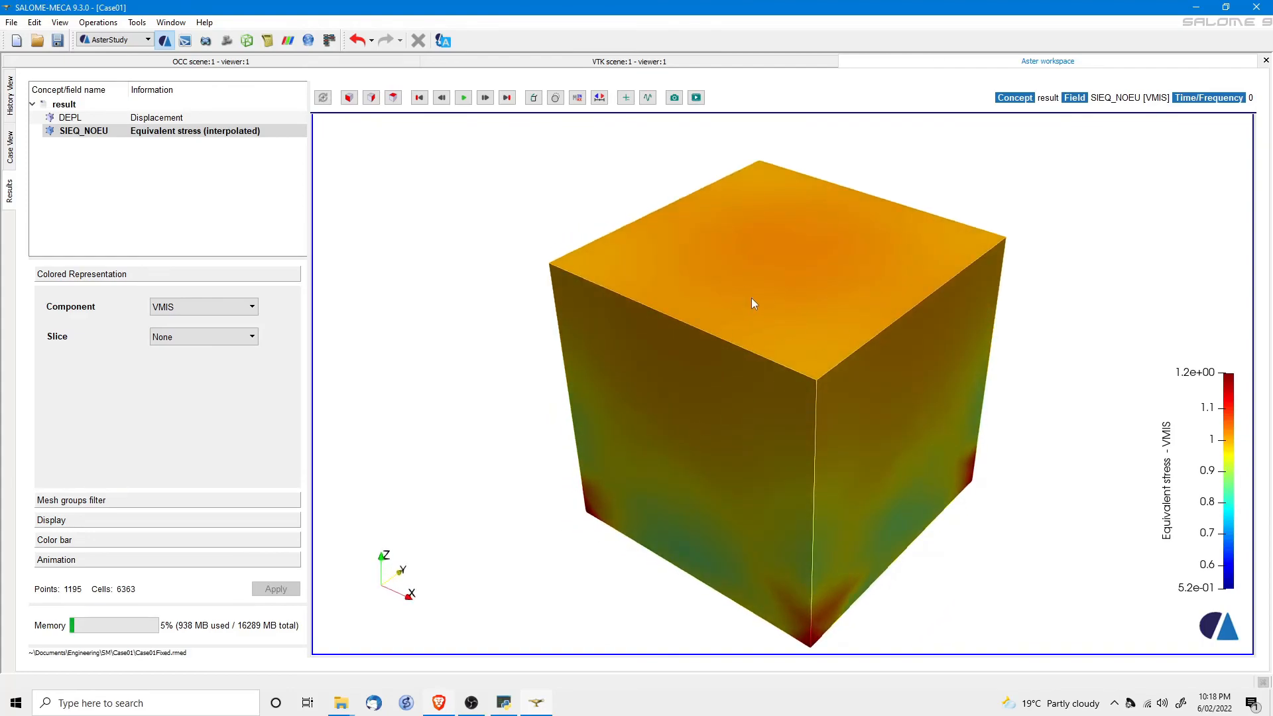